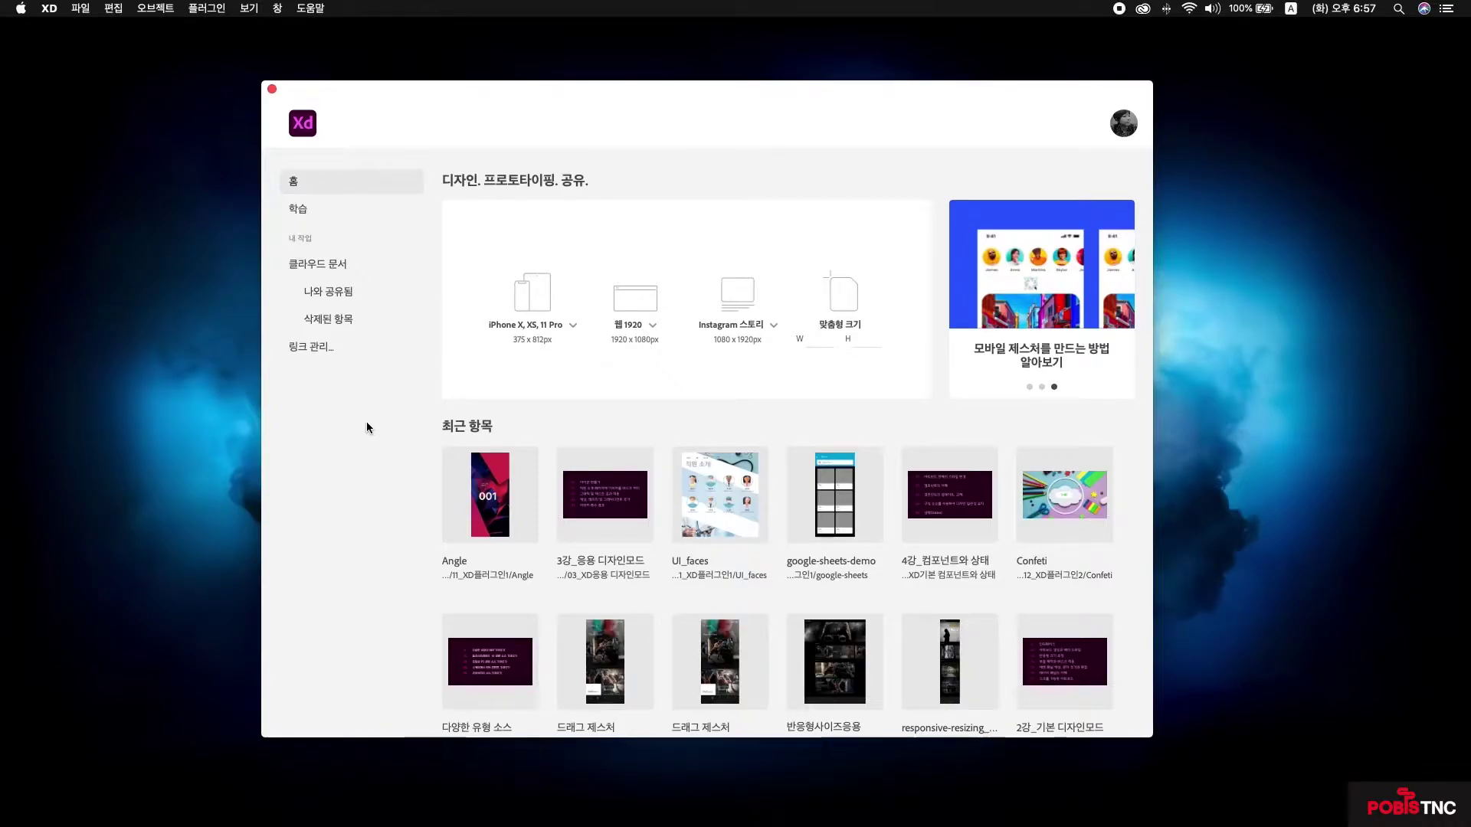
Step: Switch to Finder and open the Angle XD document from the Angle folder in 11_XD플러그인1
{"action": "key", "text": "ctrl+Up"}
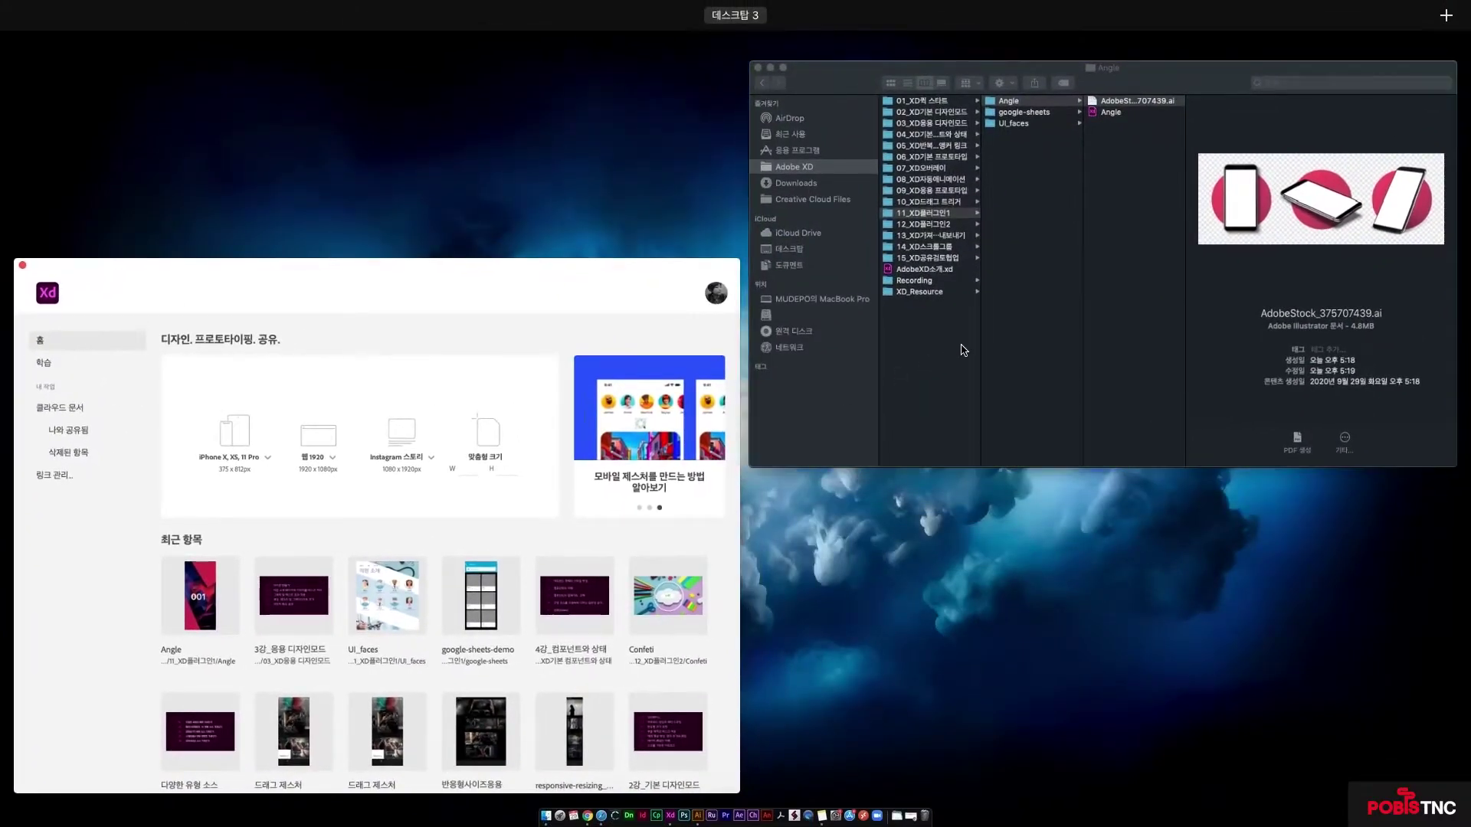
{"action": "left_click", "coordinate": [964, 350]}
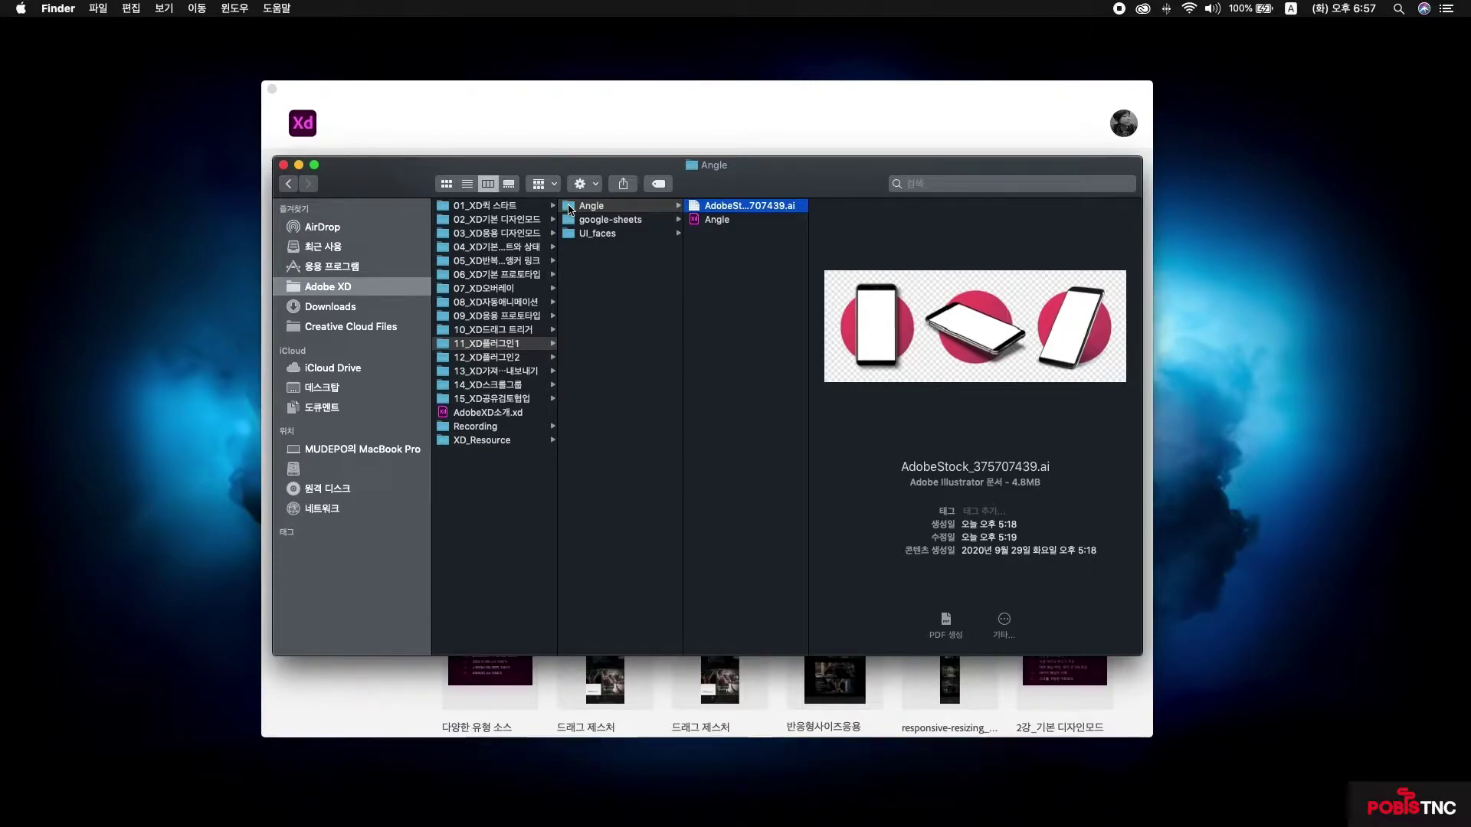
{"action": "left_click", "coordinate": [717, 220]}
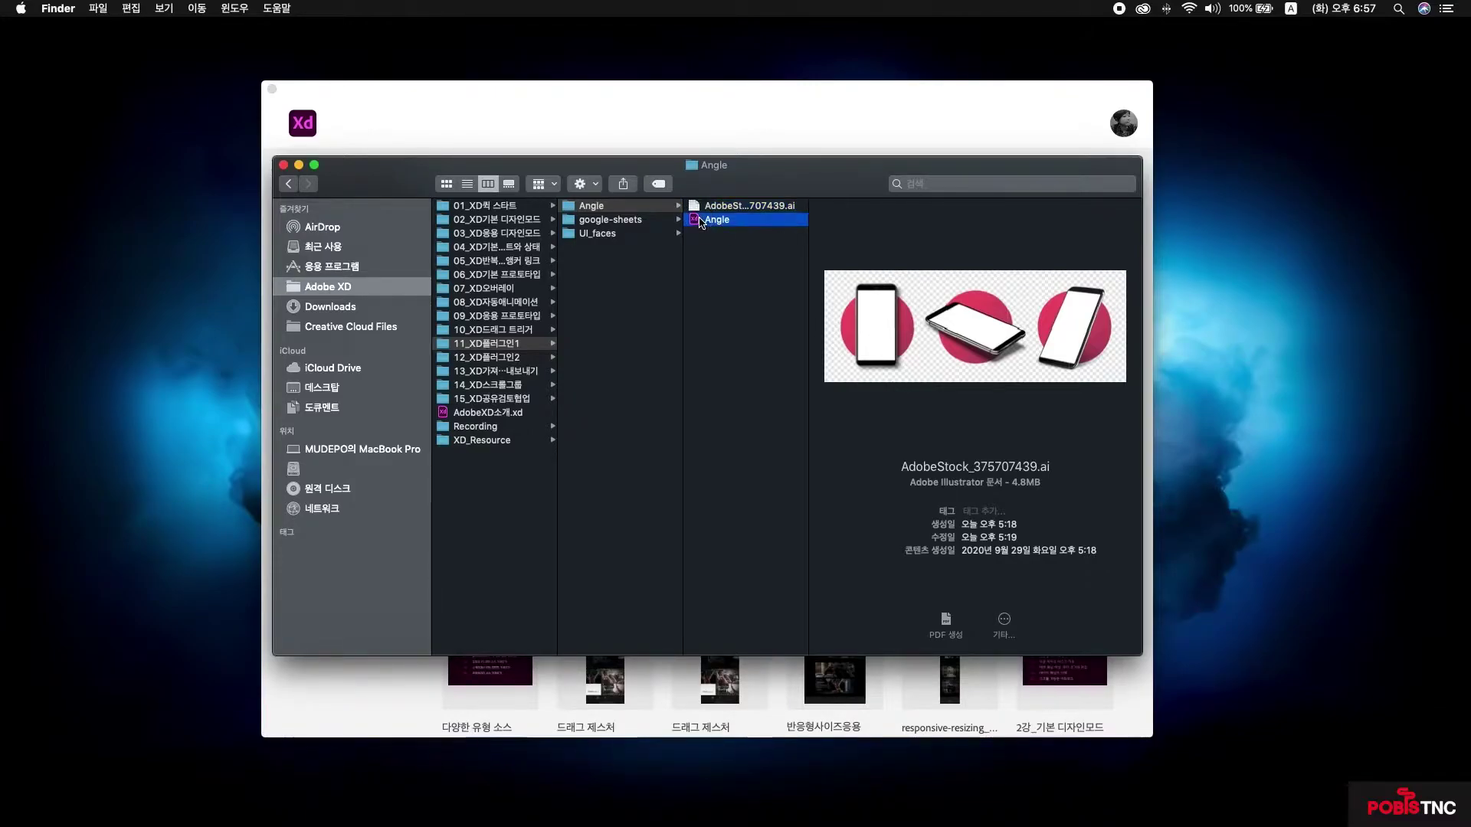
{"action": "double_click", "coordinate": [700, 221]}
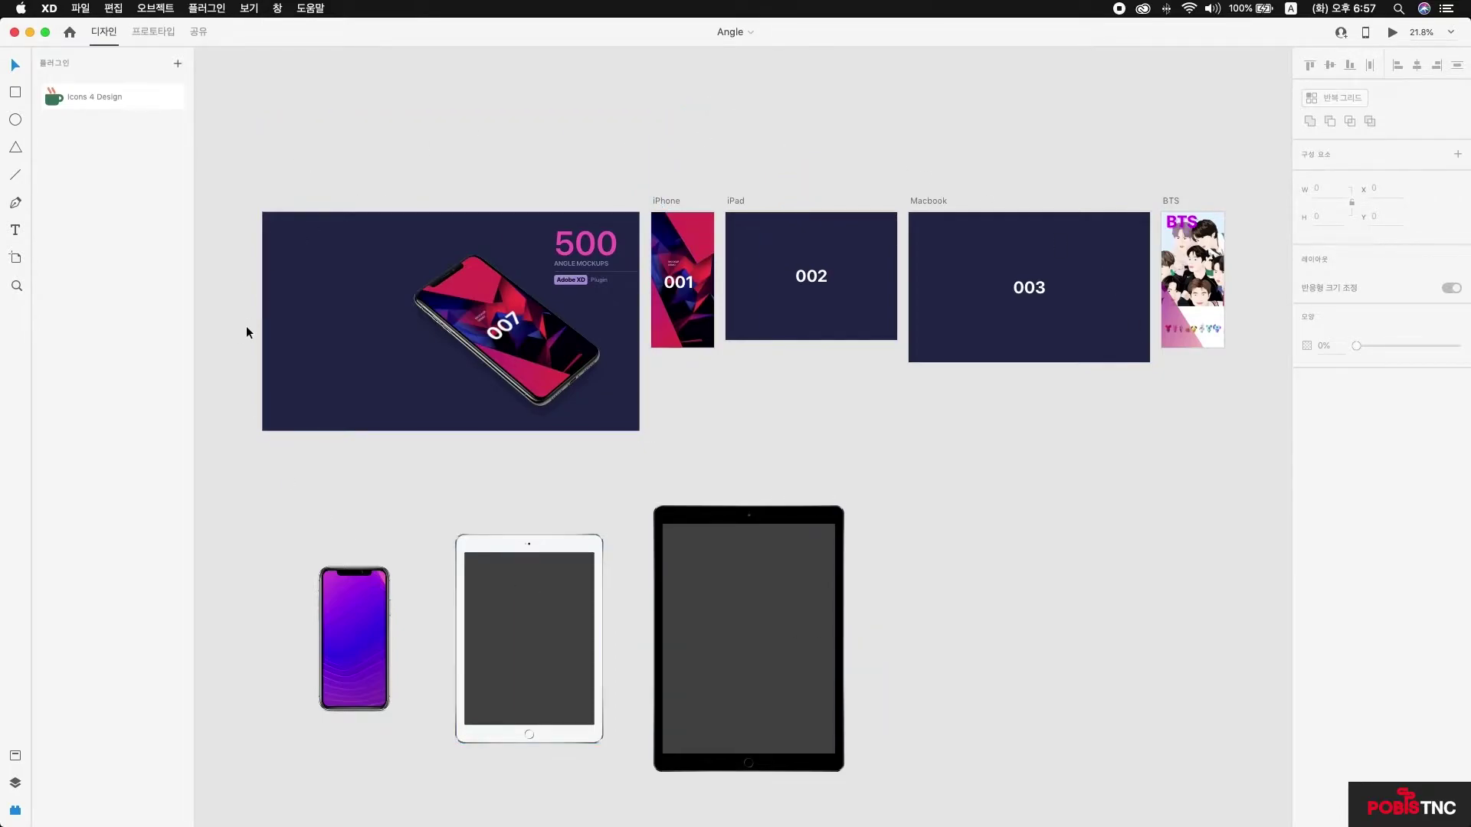
Step: Examine the iPhone and BTS artboards and the large phone mockup in the Angle document
{"action": "left_click", "coordinate": [15, 811]}
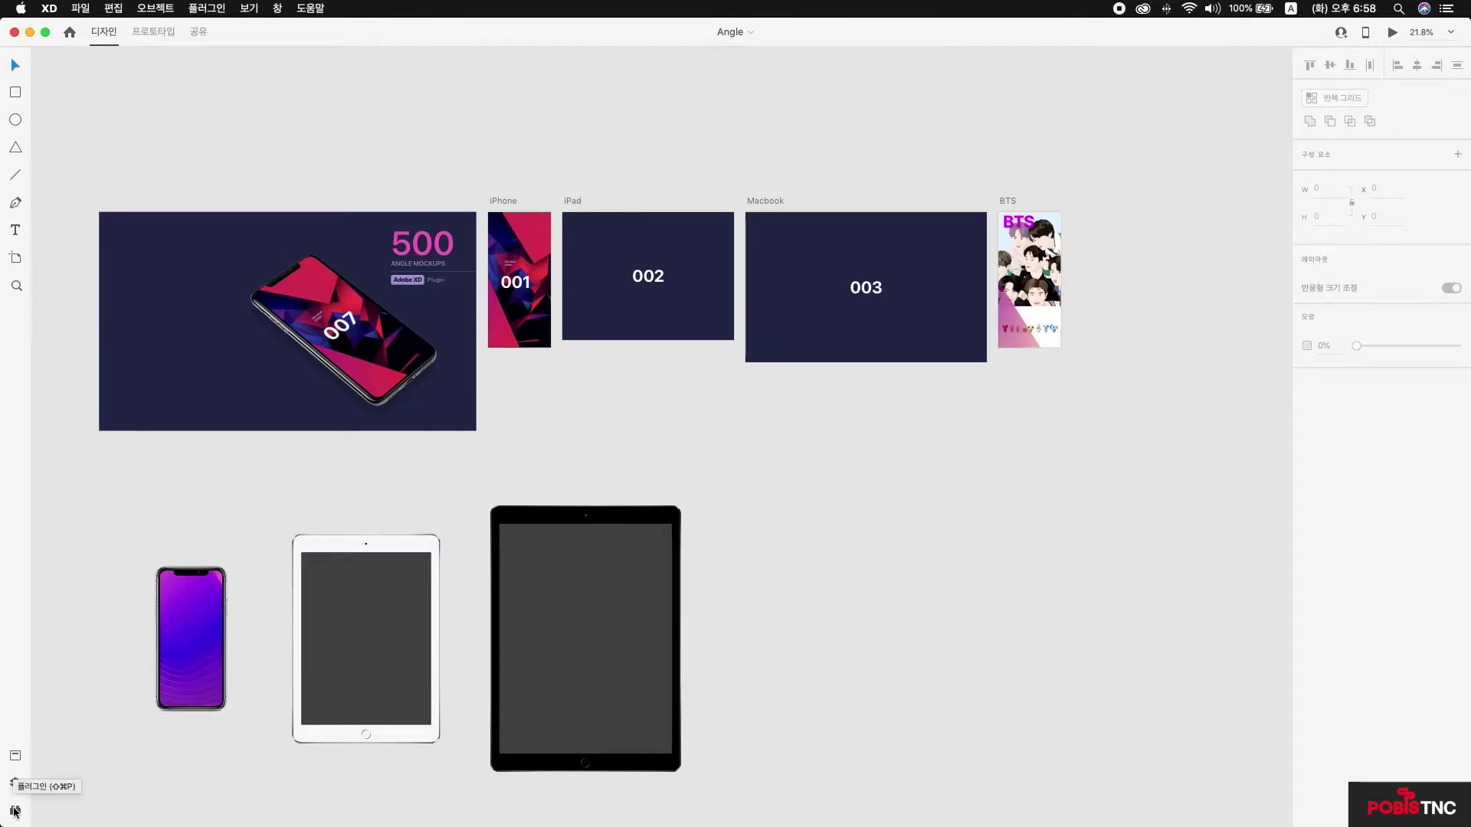
{"action": "left_click", "coordinate": [15, 810]}
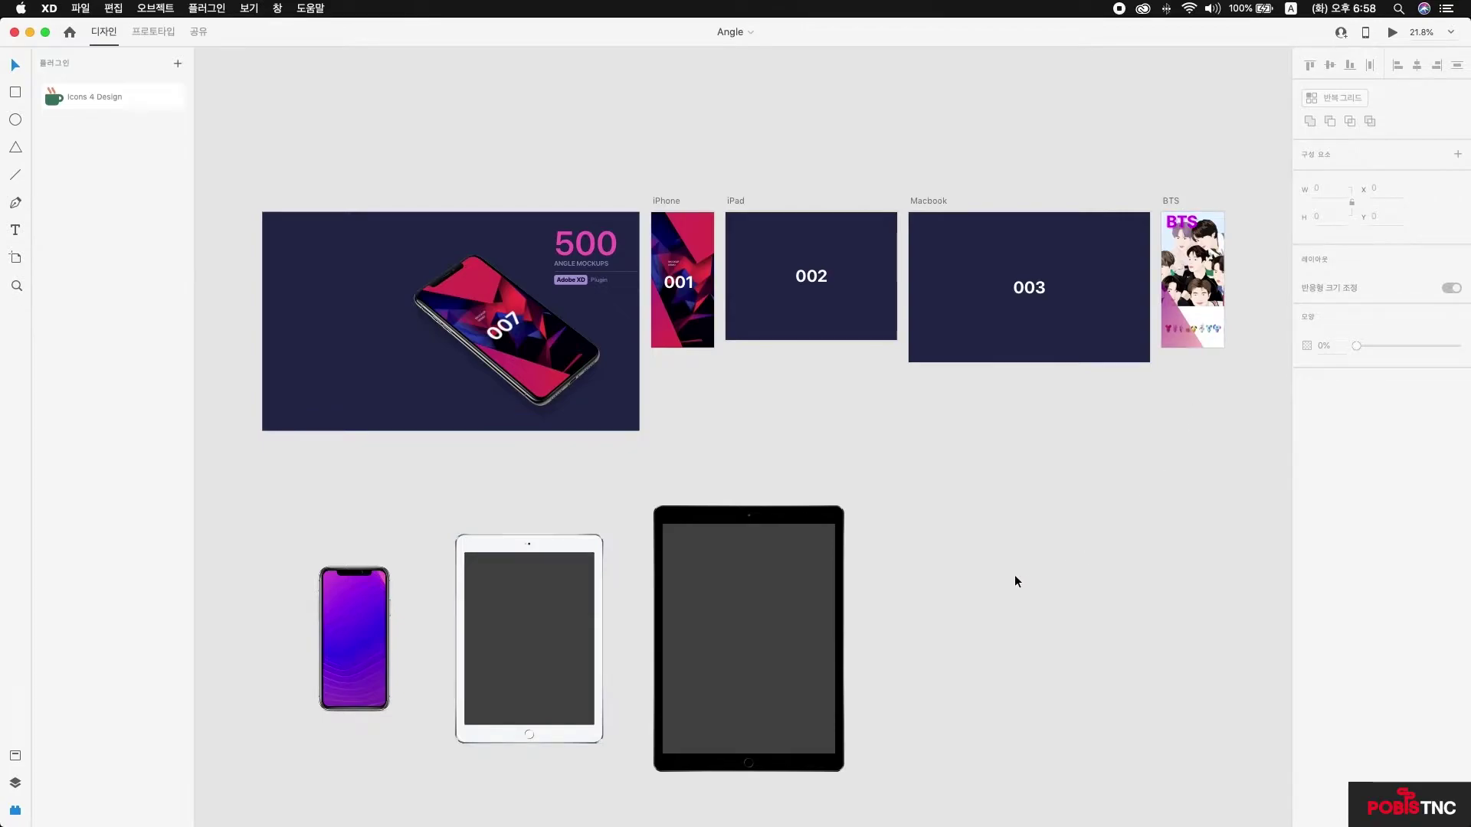
{"action": "left_click", "coordinate": [668, 200]}
{"action": "left_click", "coordinate": [1170, 202]}
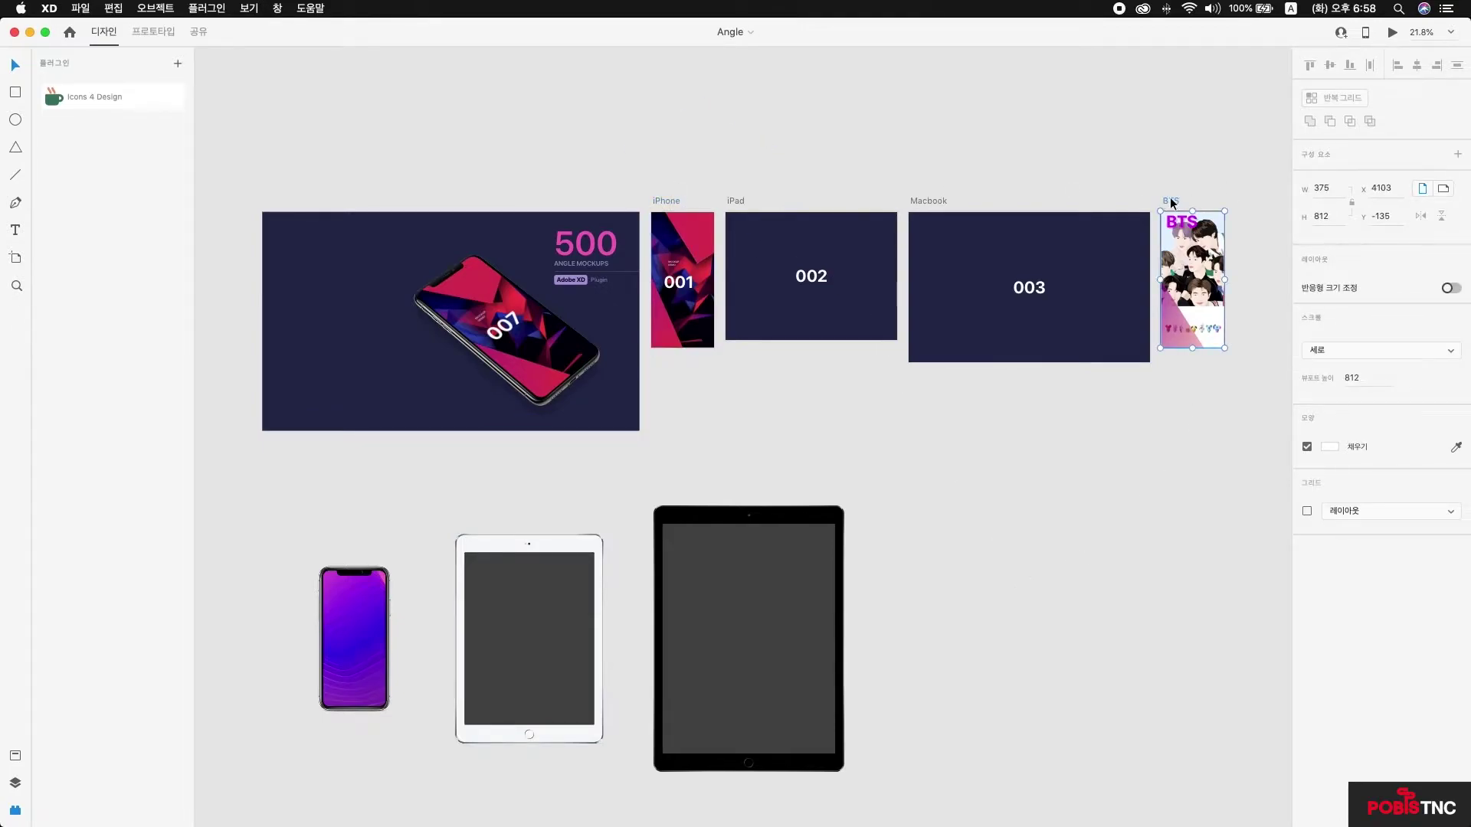
{"action": "scroll", "coordinate": [1130, 387], "scroll_direction": "right", "scroll_amount": 1}
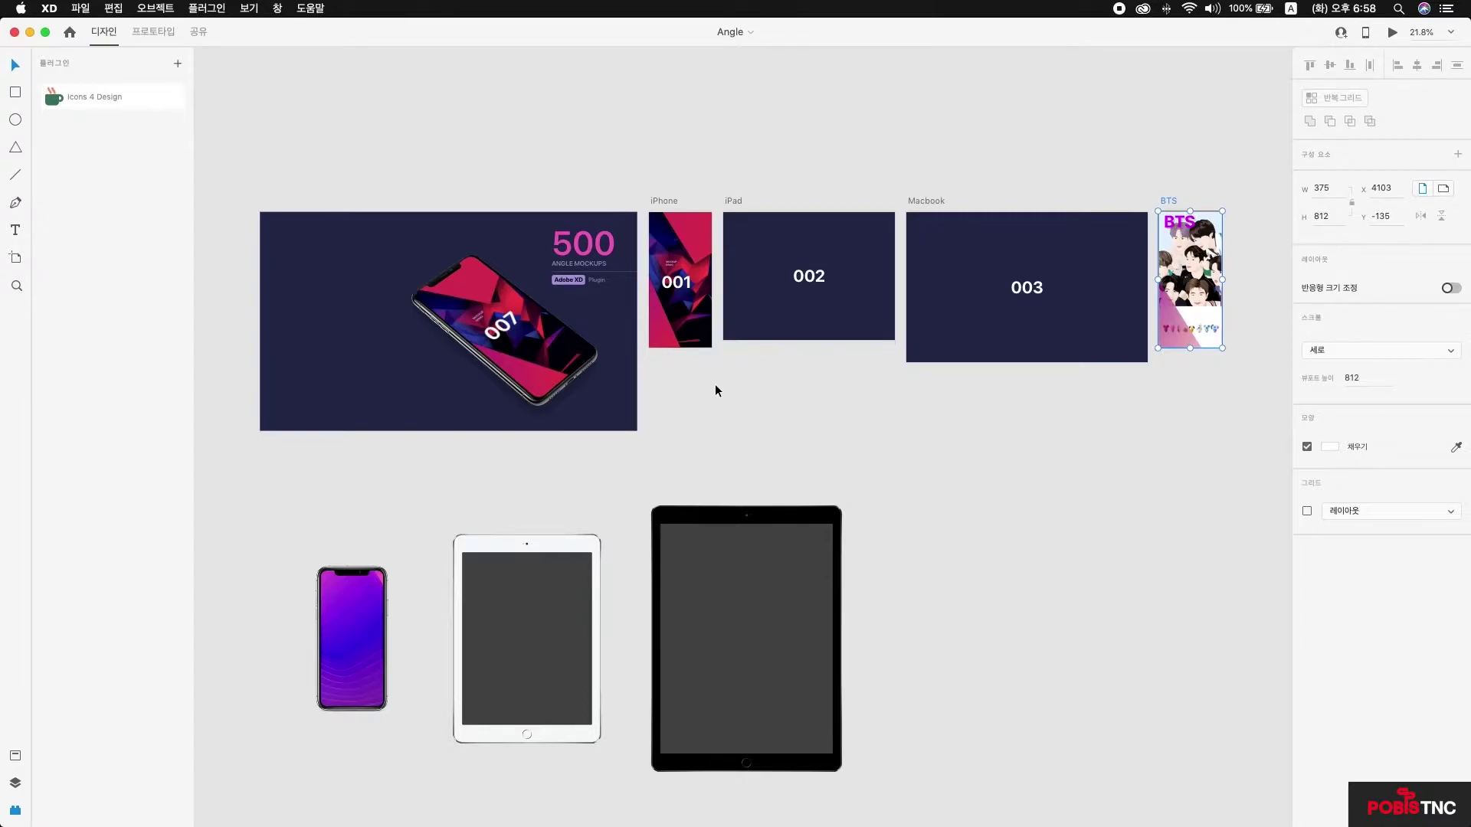
{"action": "left_click", "coordinate": [413, 335]}
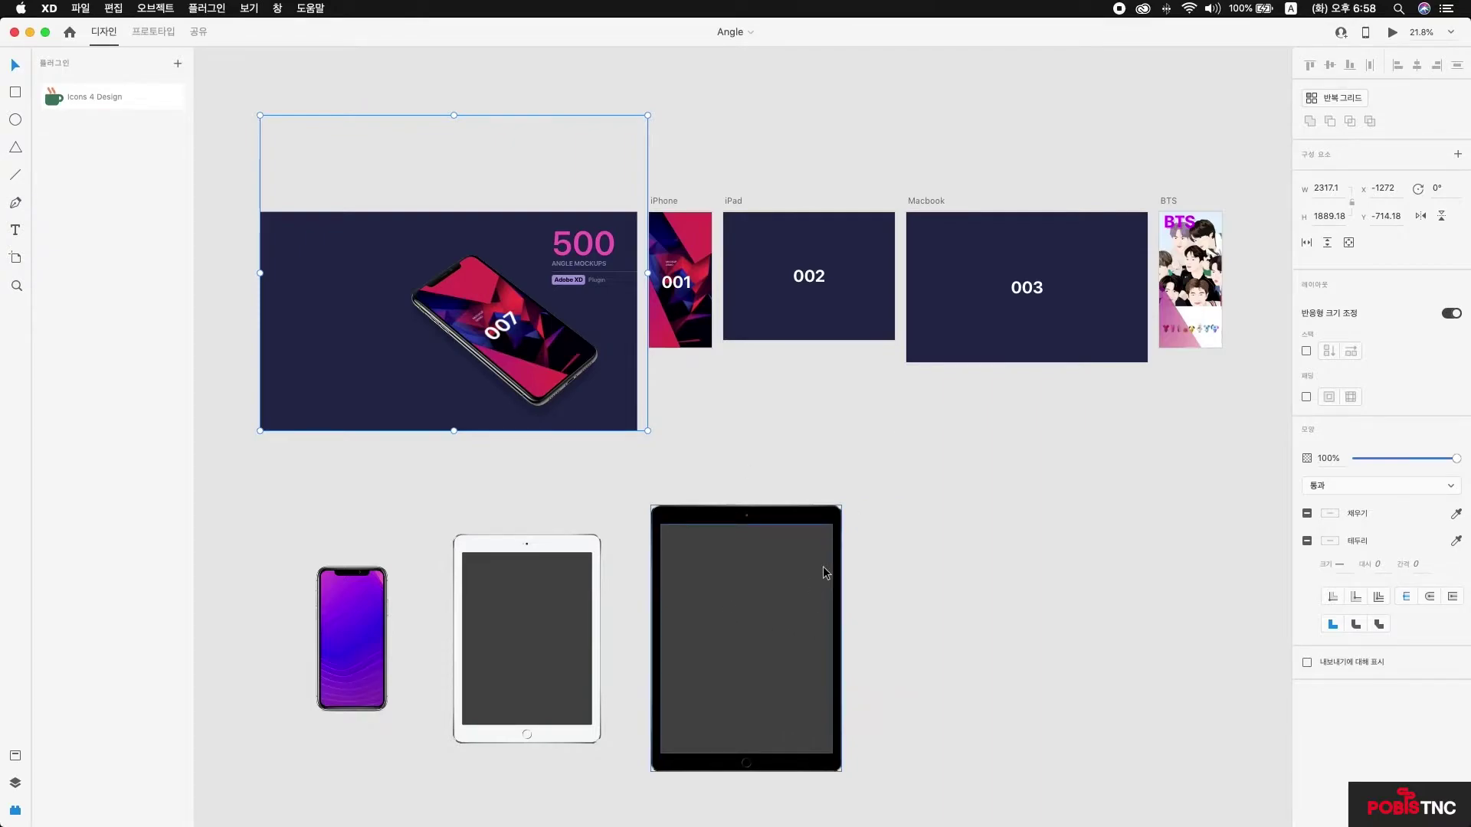
{"action": "left_click", "coordinate": [912, 471]}
{"action": "left_click_drag", "start_coordinate": [772, 345], "coordinate": [679, 322]}
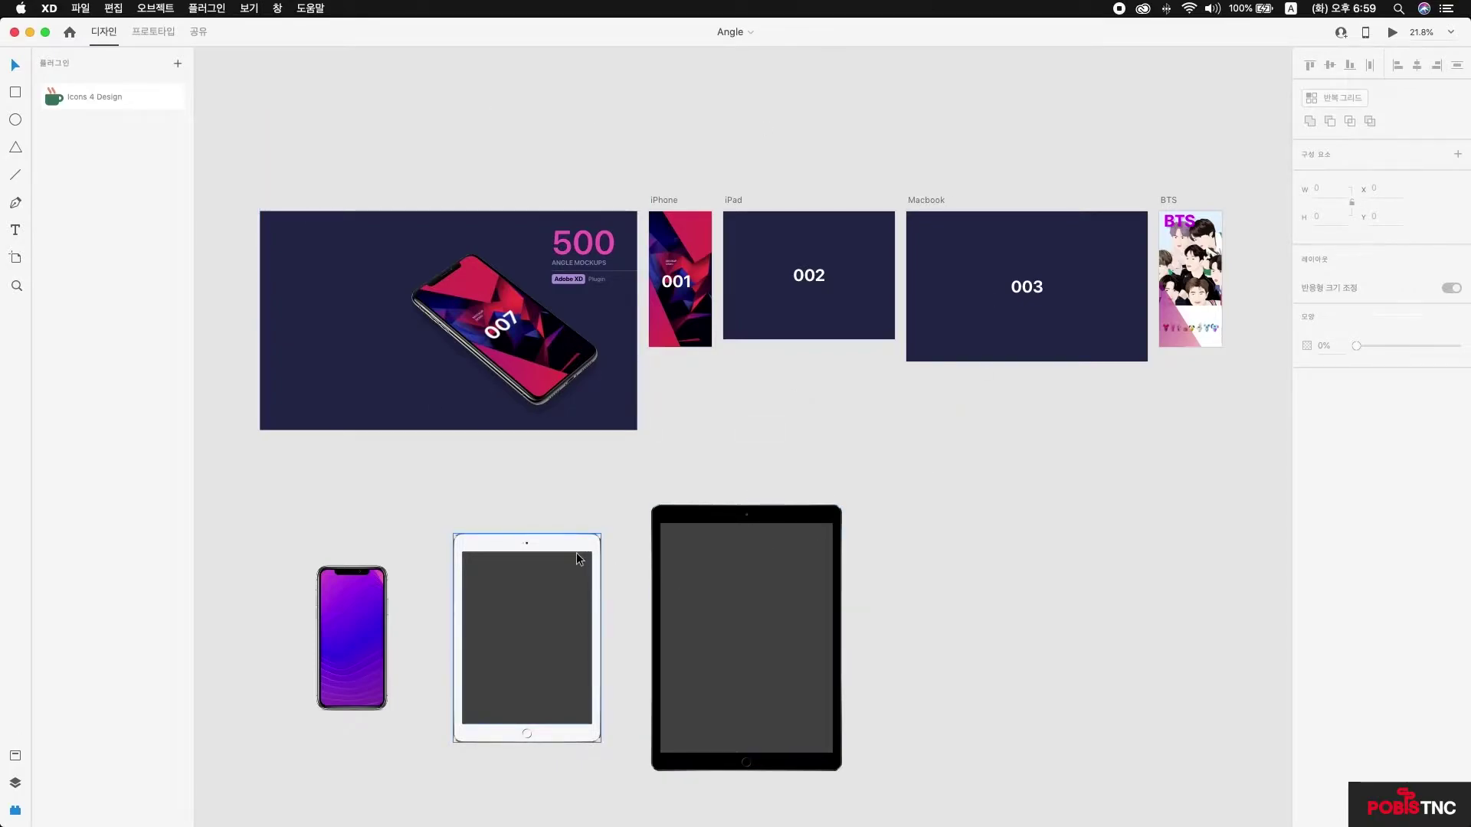
Step: Search the plugin catalogue for "angle", install the Angle plugin and close the catalogue
{"action": "left_click", "coordinate": [177, 66]}
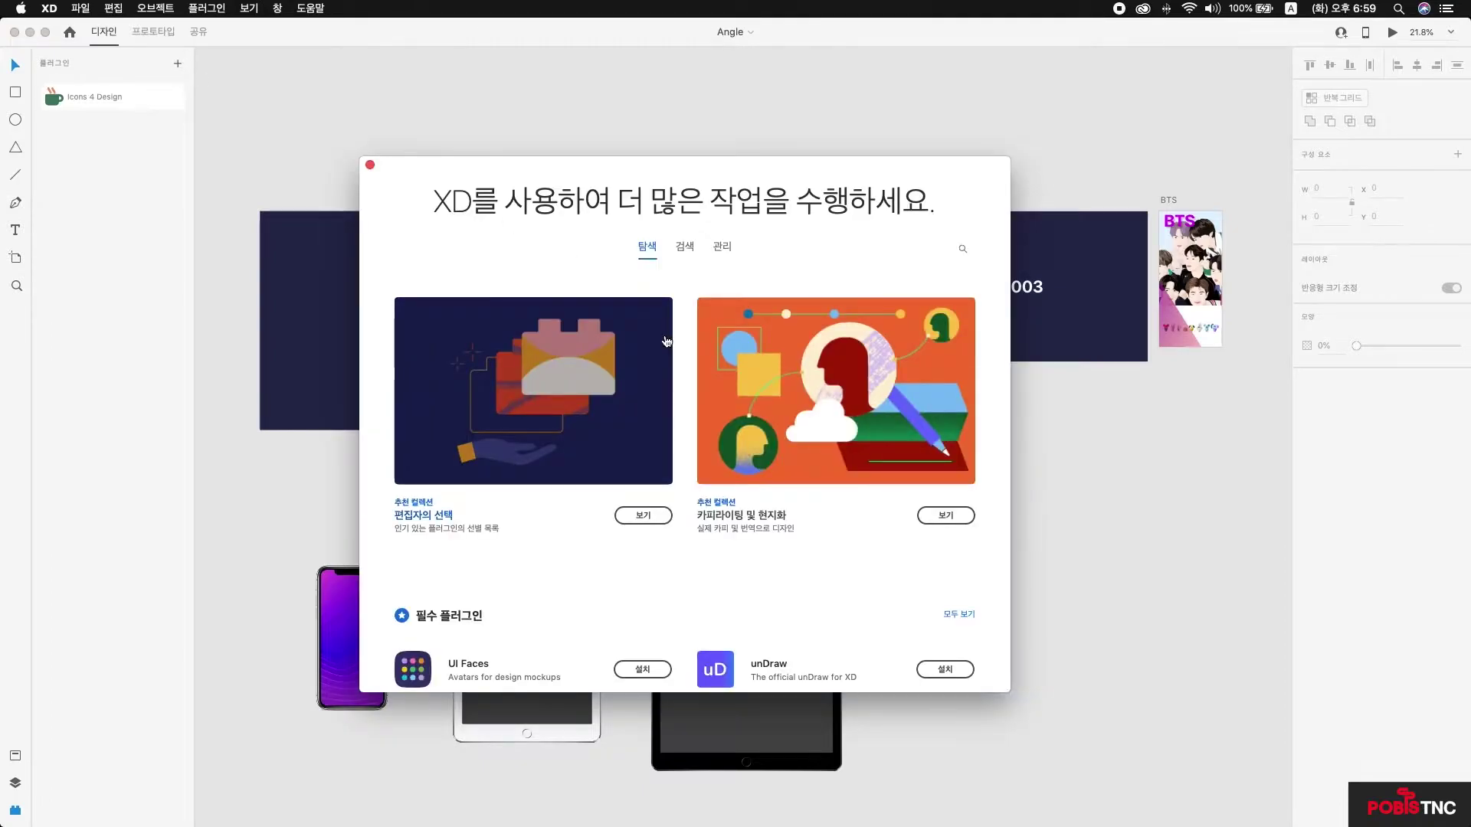
{"action": "left_click", "coordinate": [962, 249]}
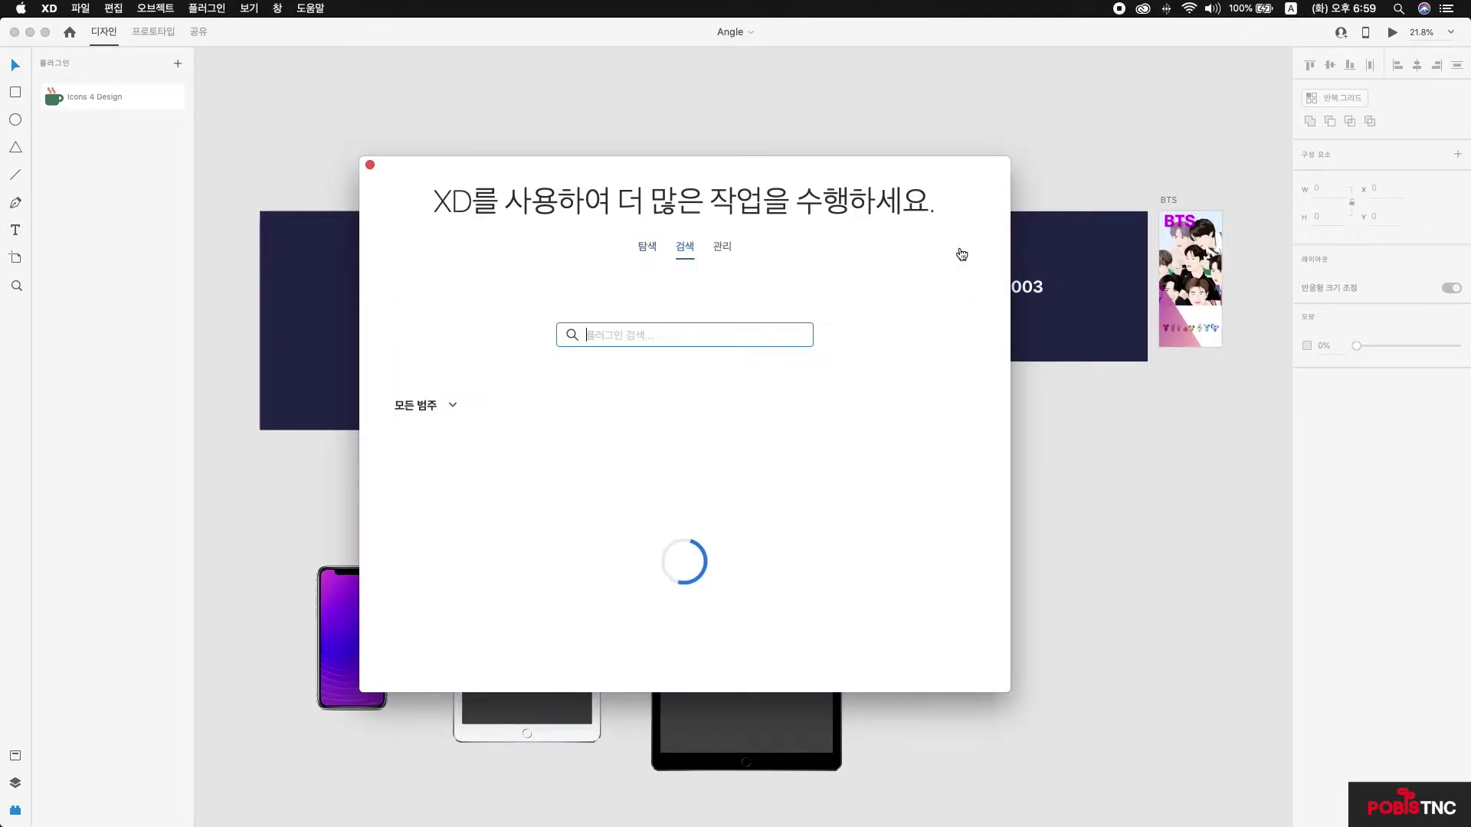
{"action": "type", "text": "angle"}
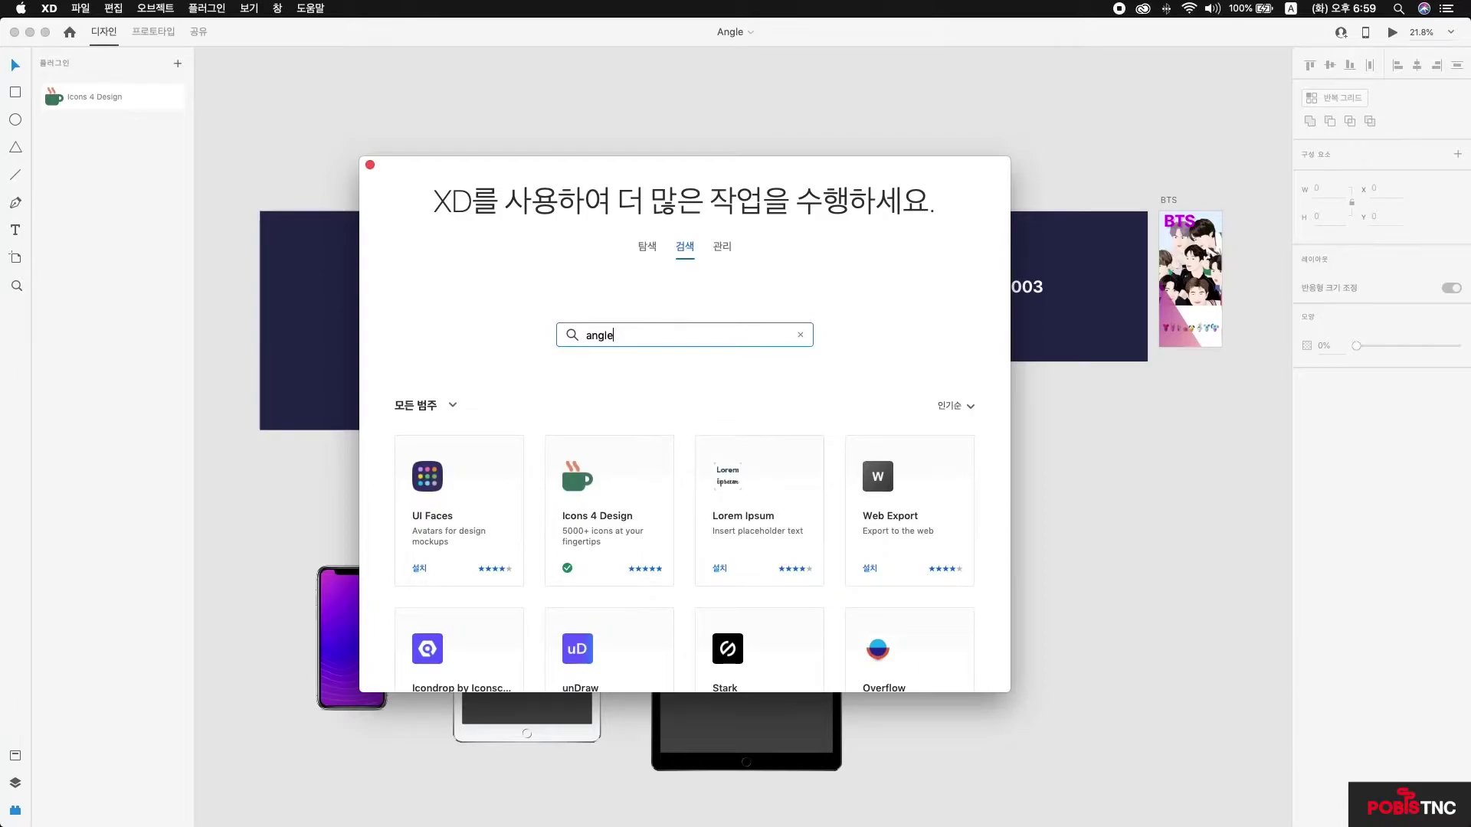
{"action": "key", "text": "Return"}
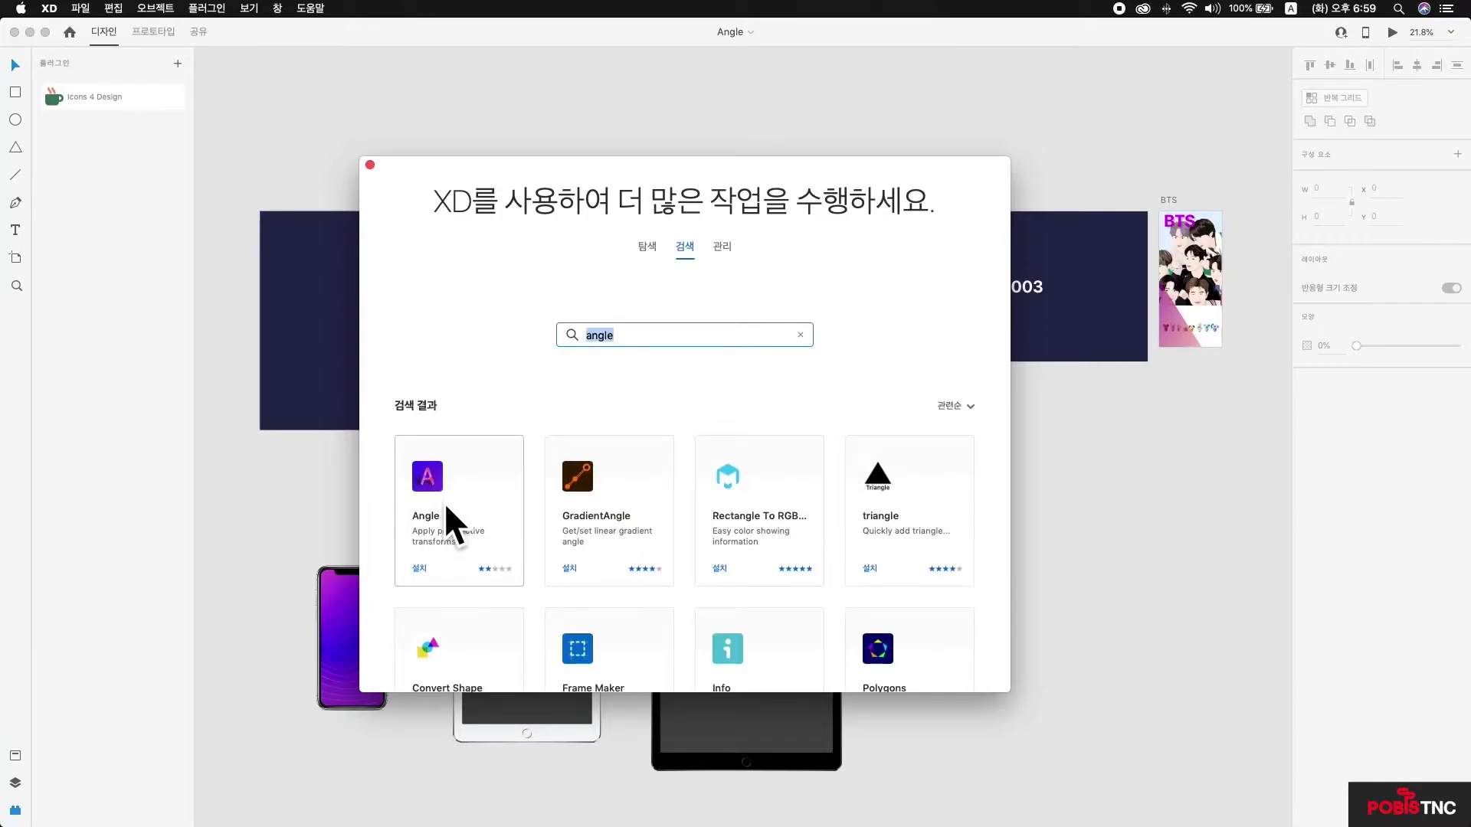
{"action": "left_click", "coordinate": [419, 569]}
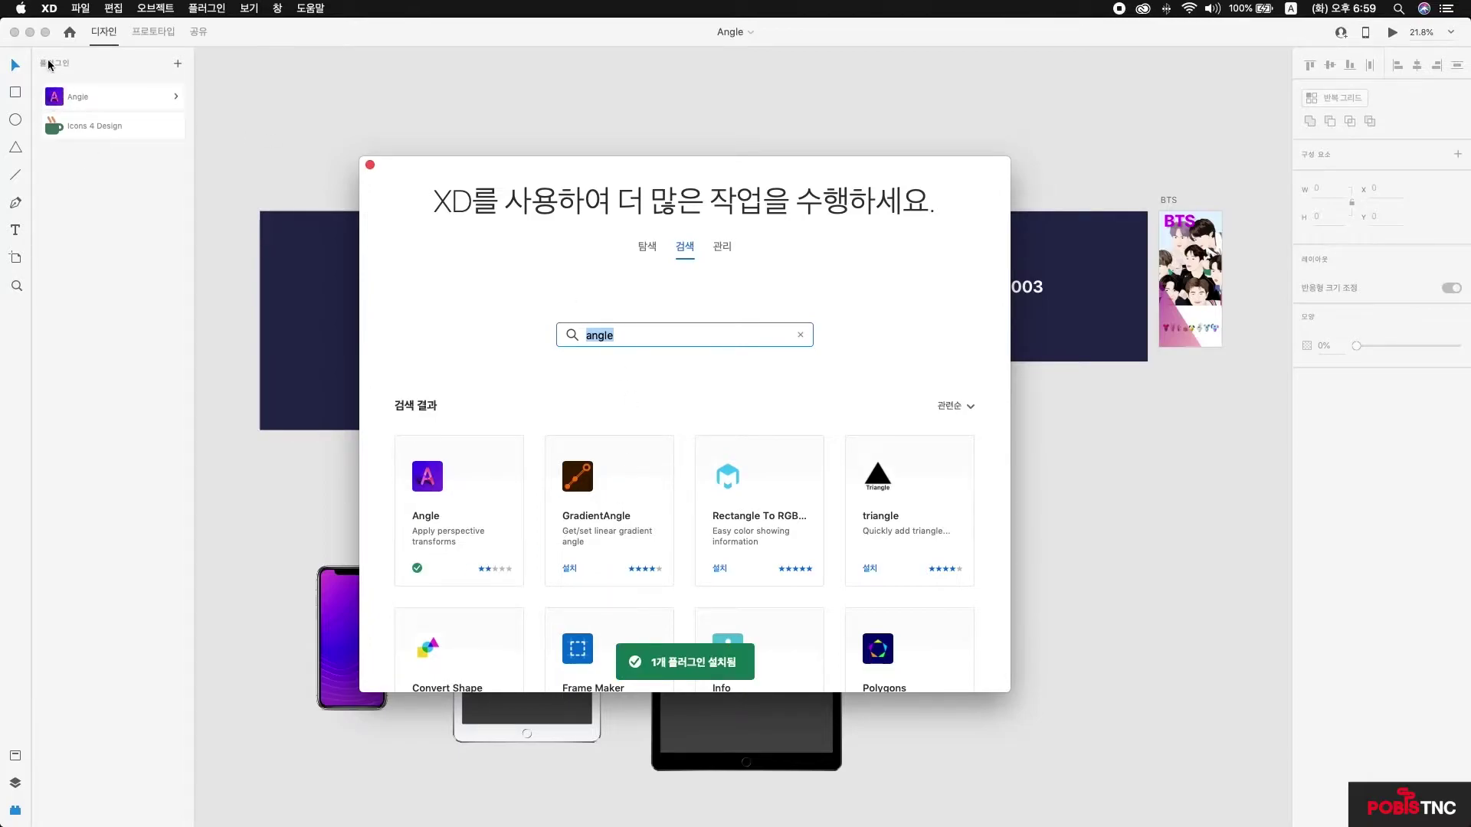
{"action": "left_click", "coordinate": [369, 165]}
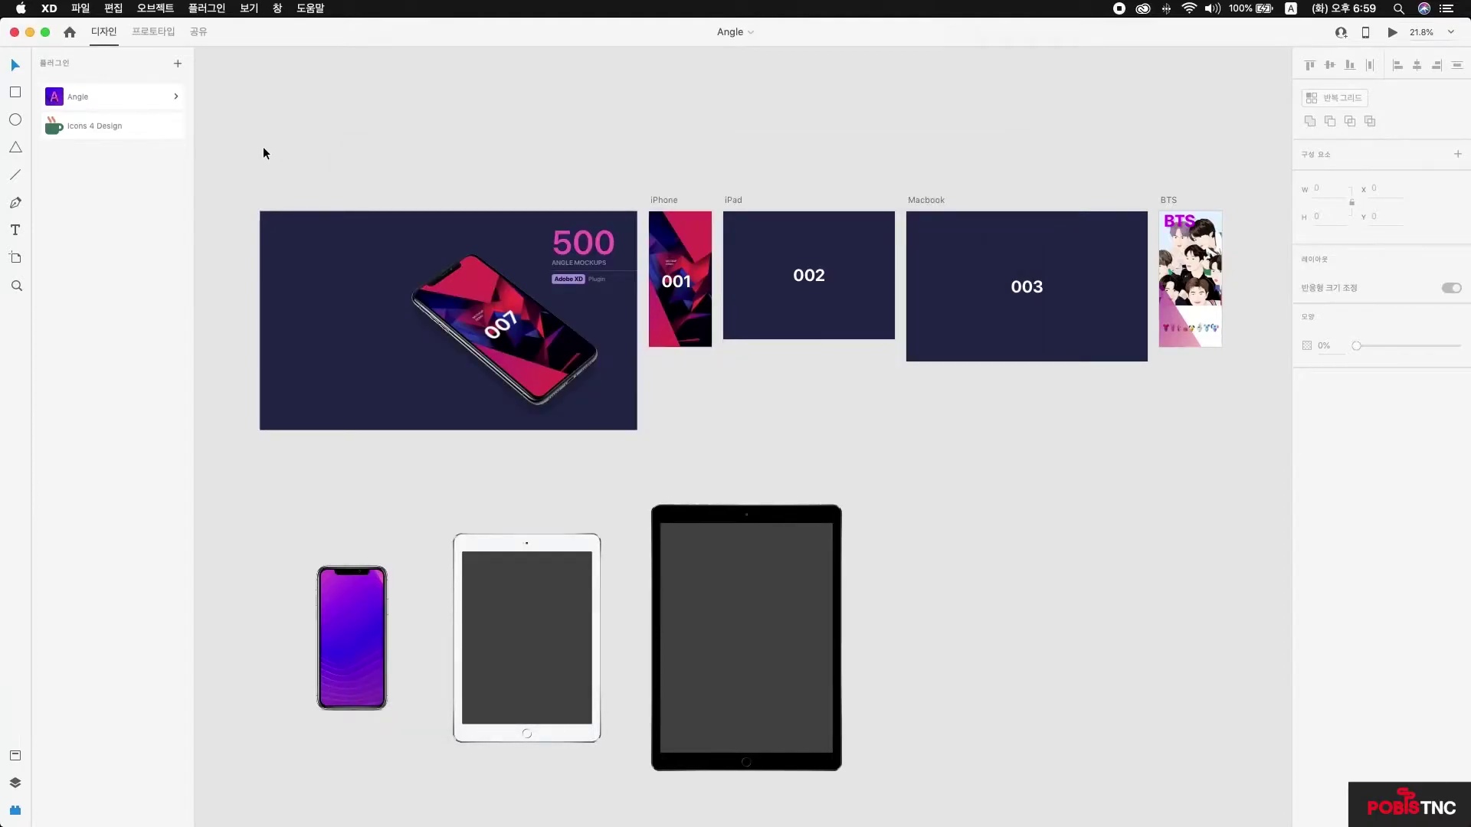
Step: Expand the Angle plugin to list its mockup commands
{"action": "scroll", "coordinate": [305, 180], "scroll_direction": "down", "scroll_amount": 1}
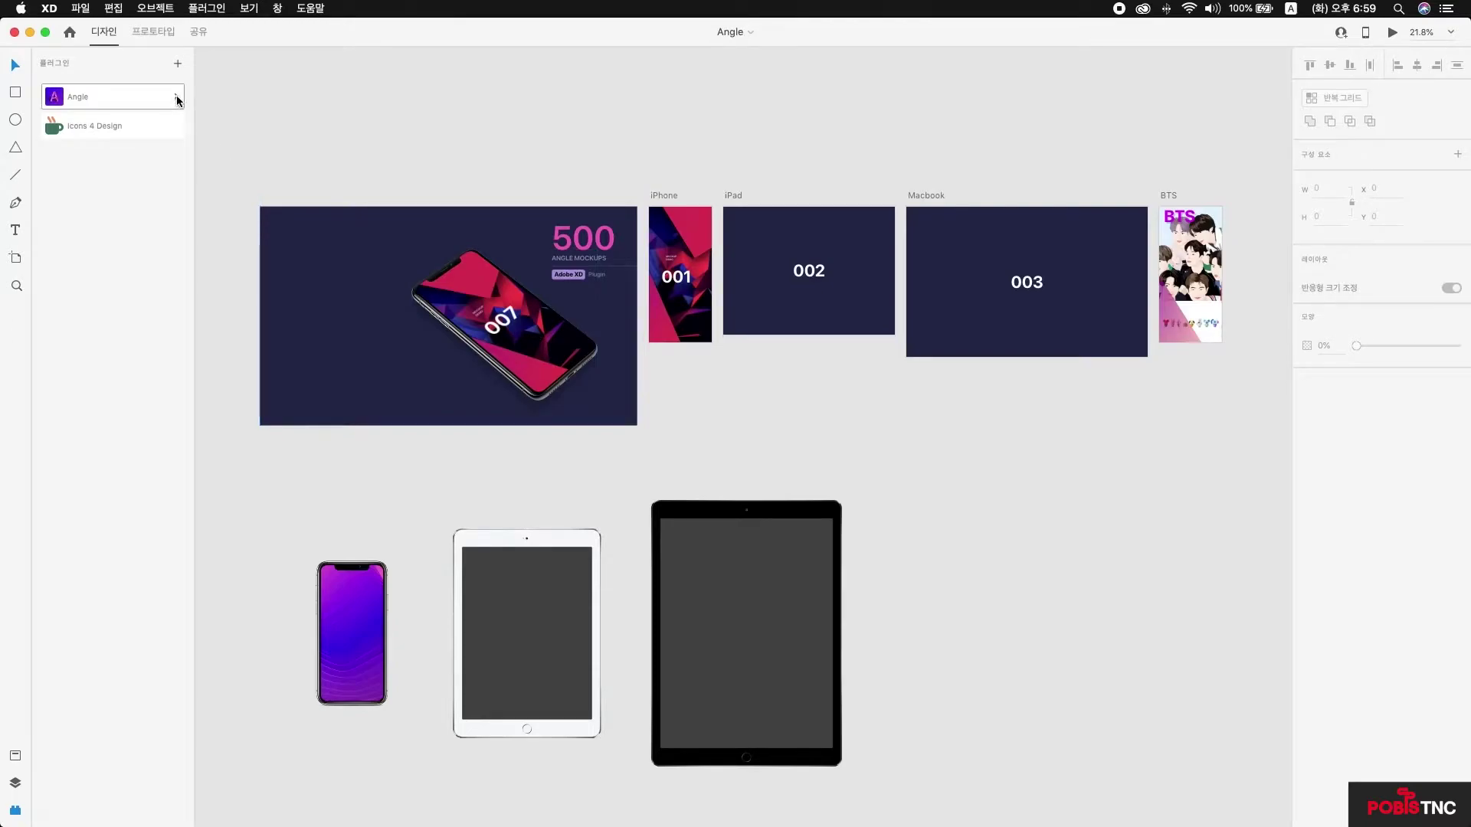
{"action": "left_click", "coordinate": [176, 97]}
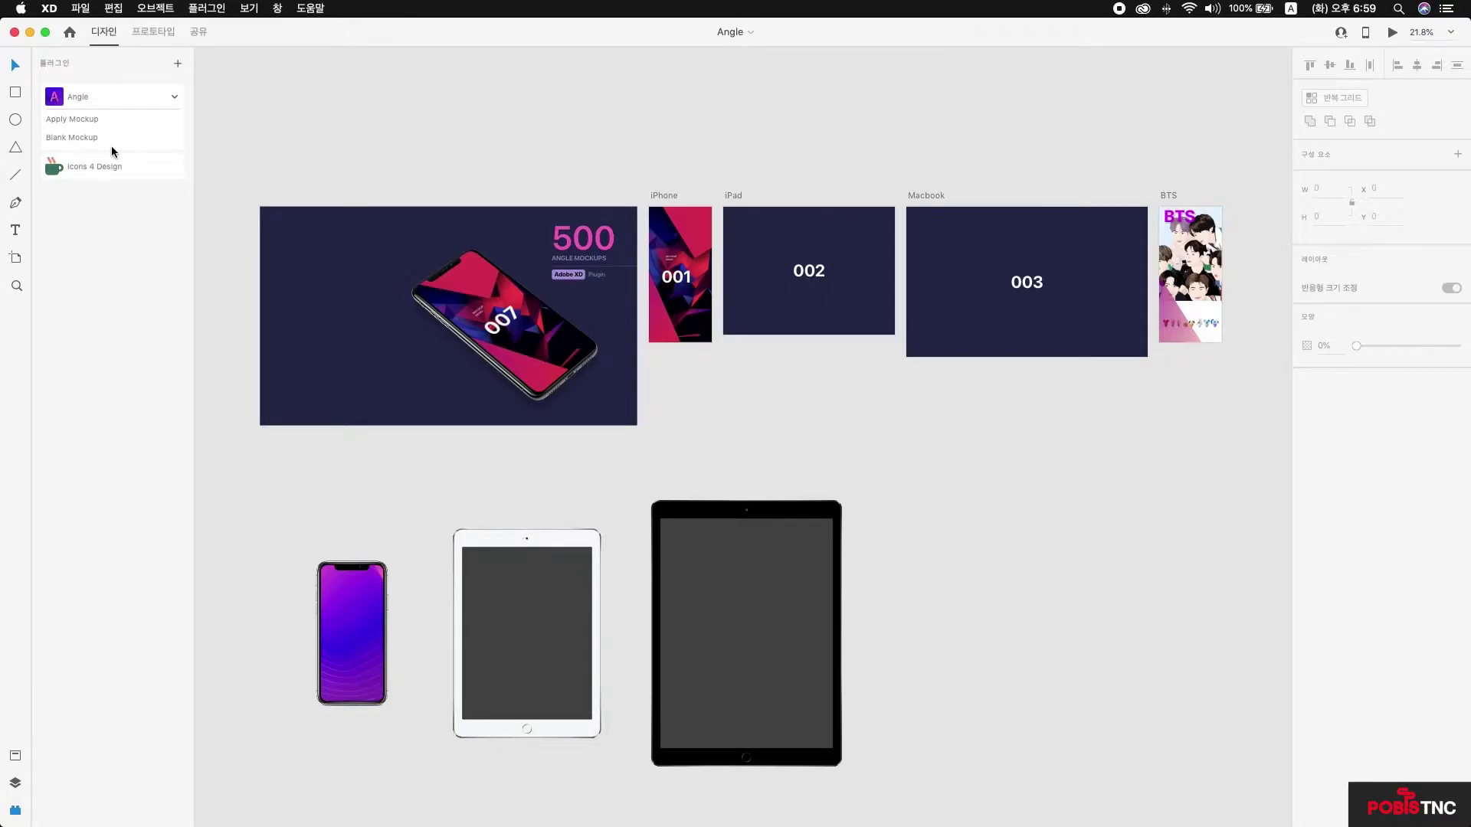
{"action": "left_click", "coordinate": [331, 143]}
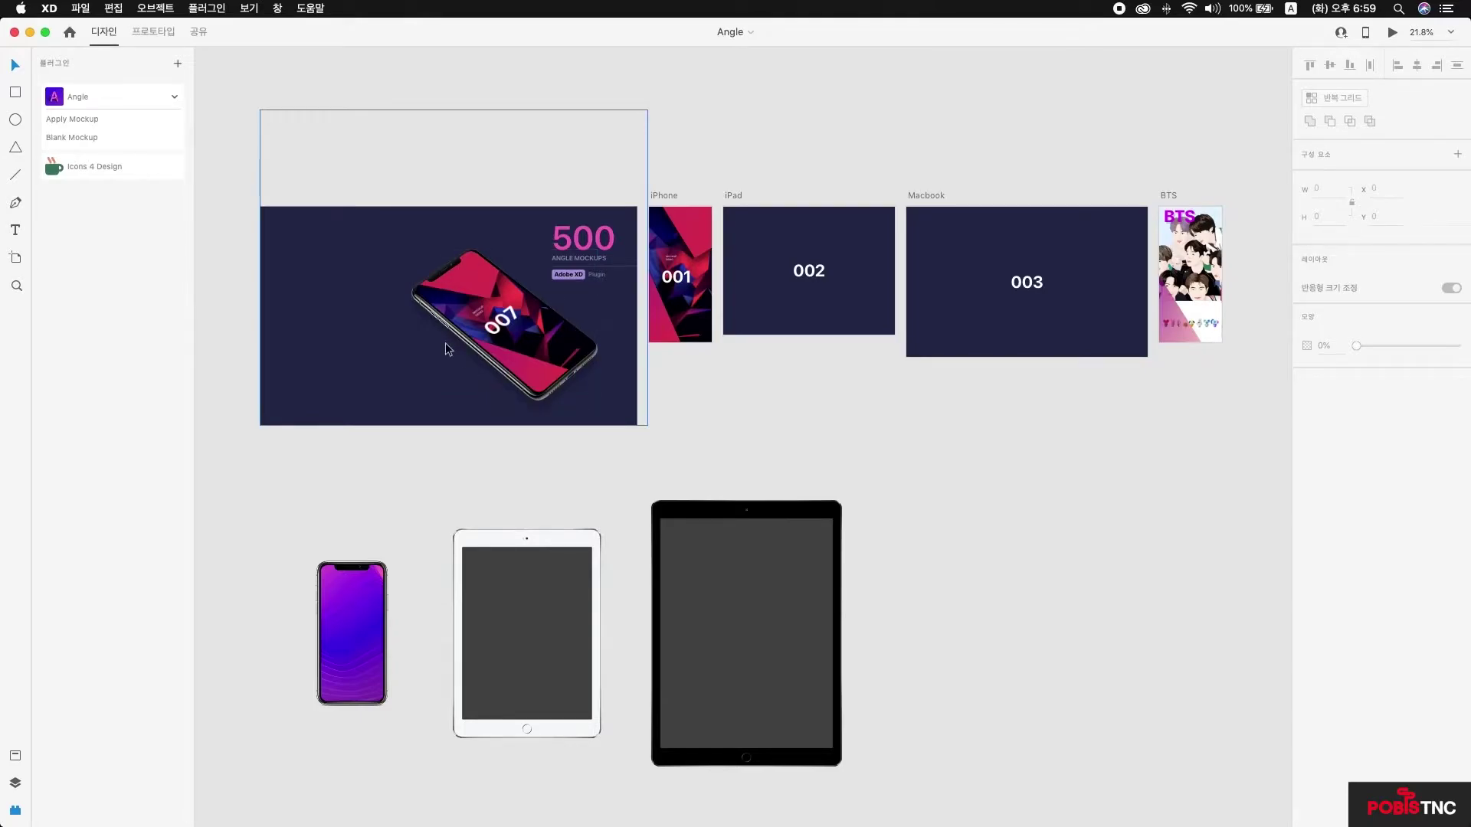
Step: Look at the AdobeStock_375707439.ai file in Finder, then return to the Angle document in Adobe XD
{"action": "key", "text": "ctrl+Up"}
{"action": "left_click", "coordinate": [291, 207]}
{"action": "left_click", "coordinate": [697, 207]}
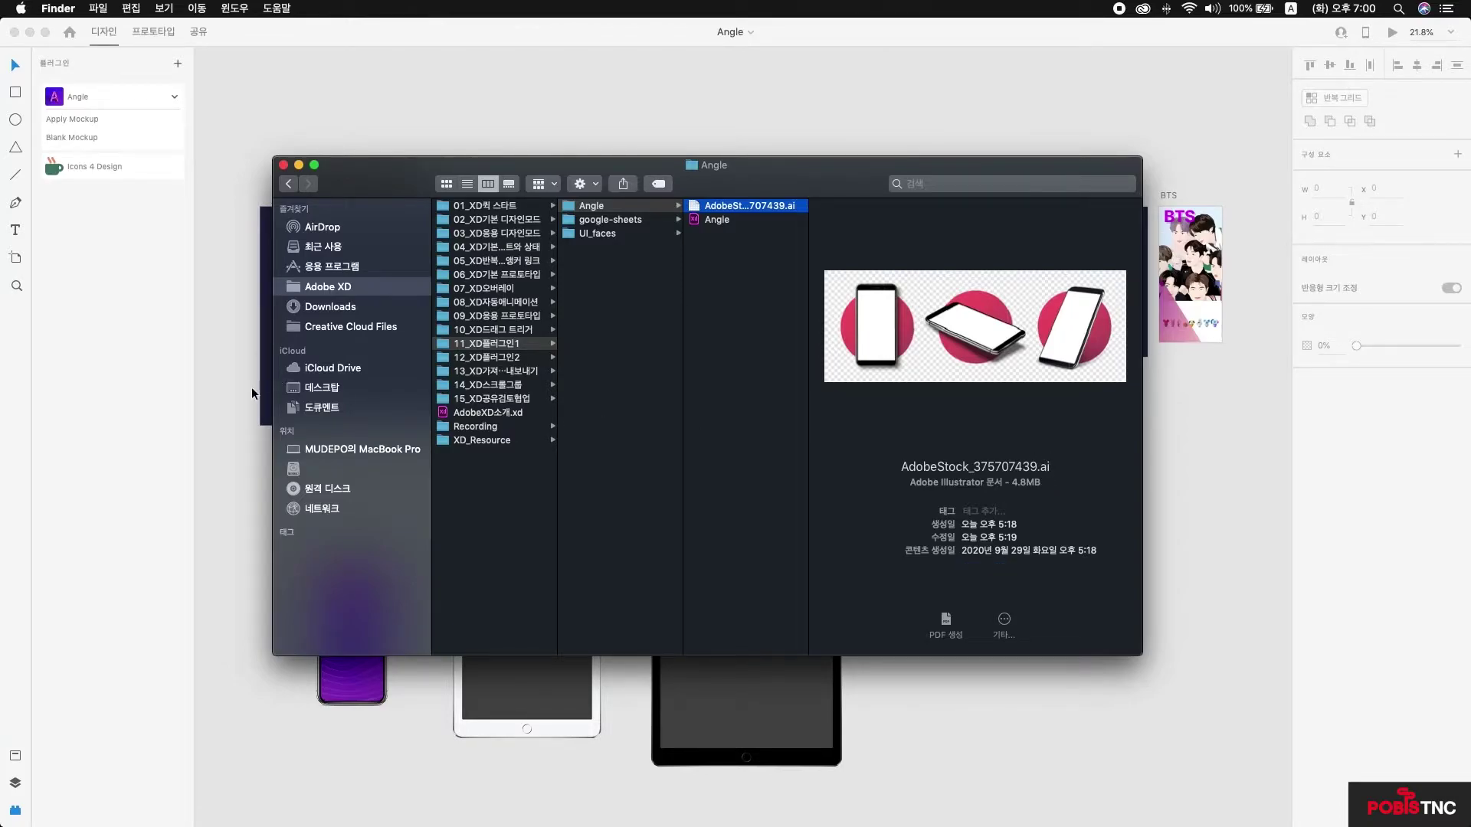
{"action": "left_click", "coordinate": [232, 415]}
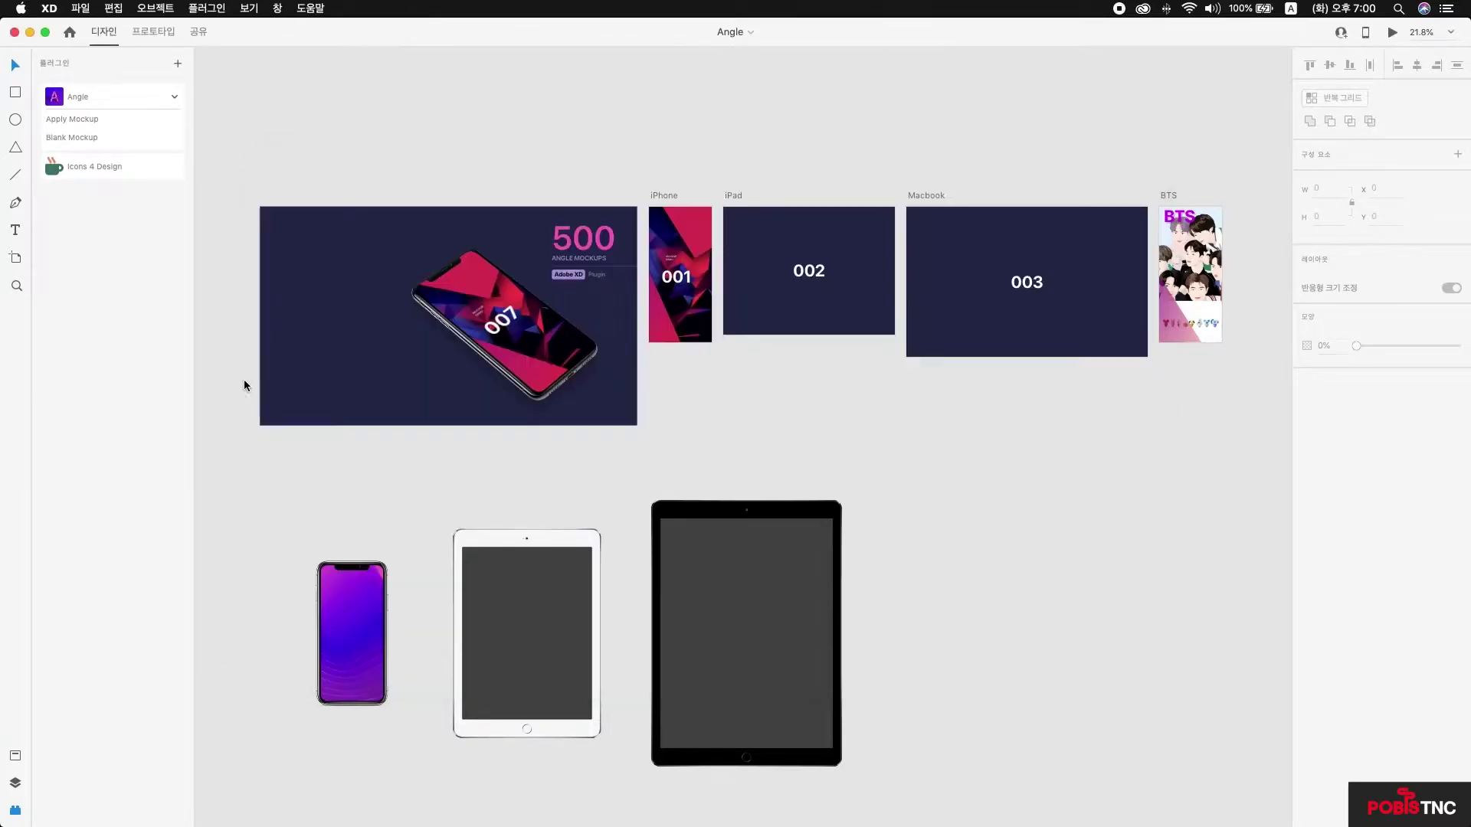
Step: Import AdobeStock_375707439.ai from the Angle folder in 11_XD플러그인1 into the document and clear the selection
{"action": "left_click", "coordinate": [79, 9]}
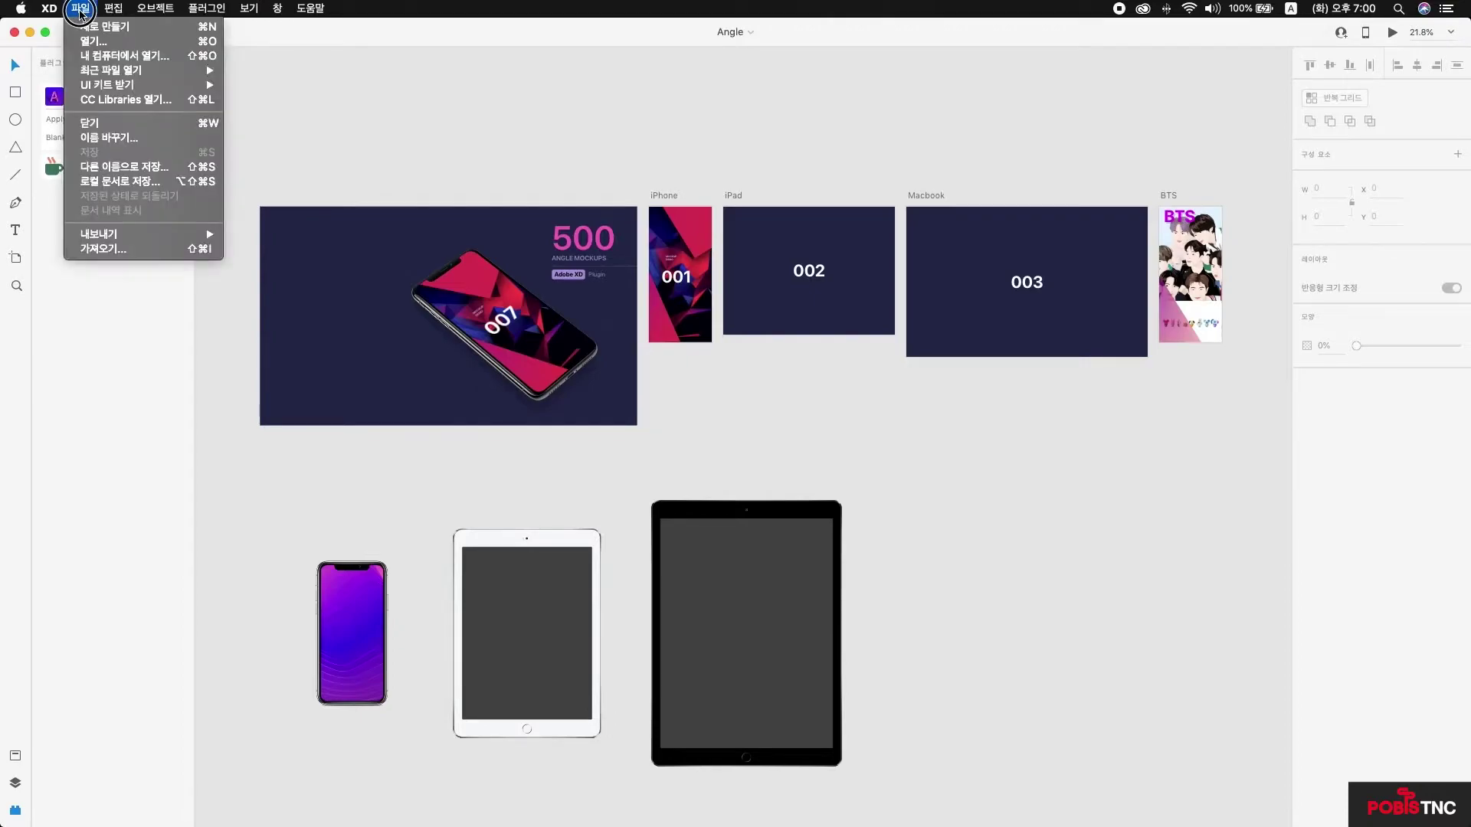
{"action": "left_click", "coordinate": [119, 249]}
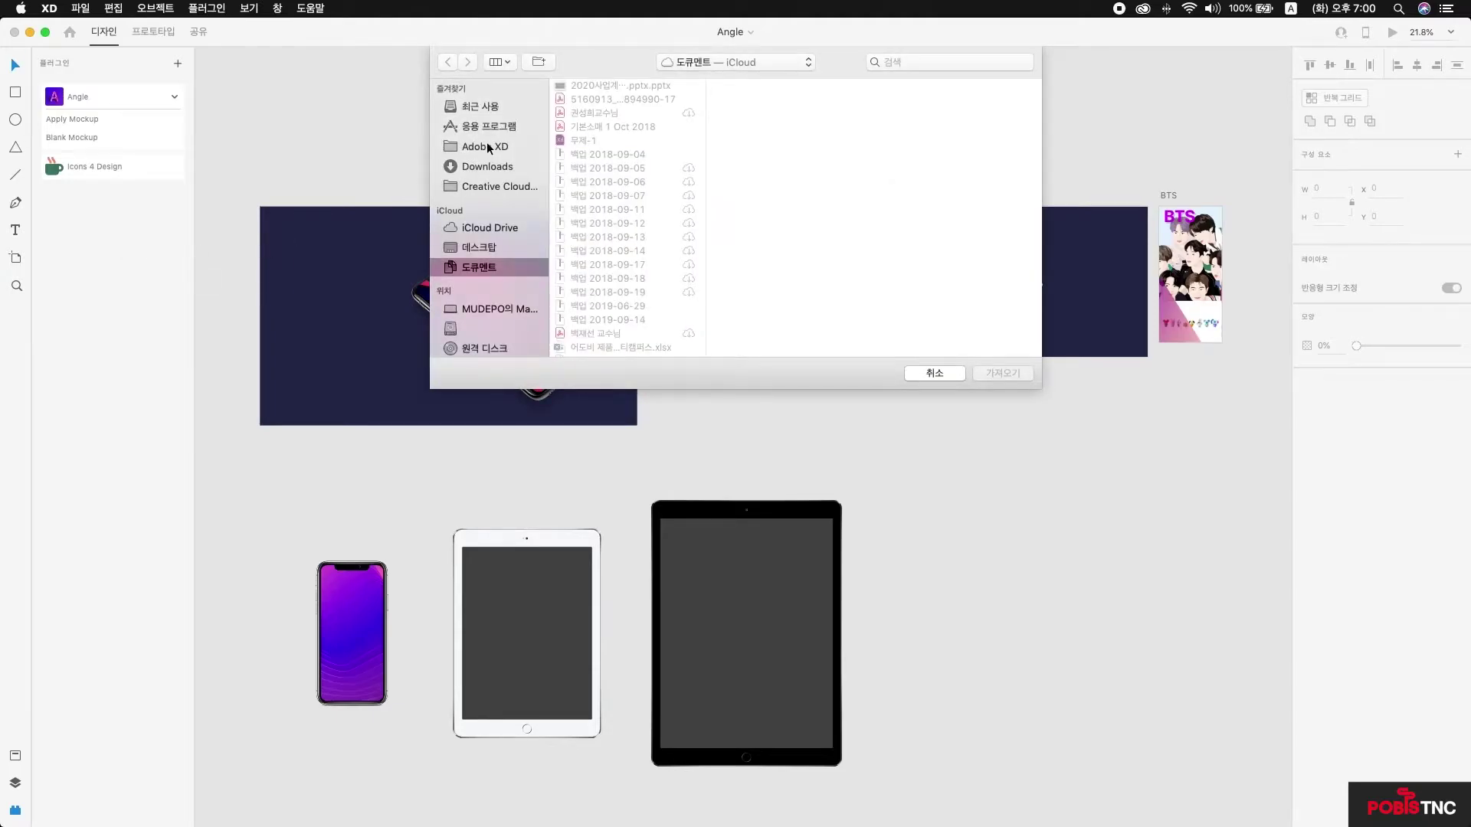
{"action": "left_click", "coordinate": [488, 148]}
{"action": "left_click", "coordinate": [693, 220]}
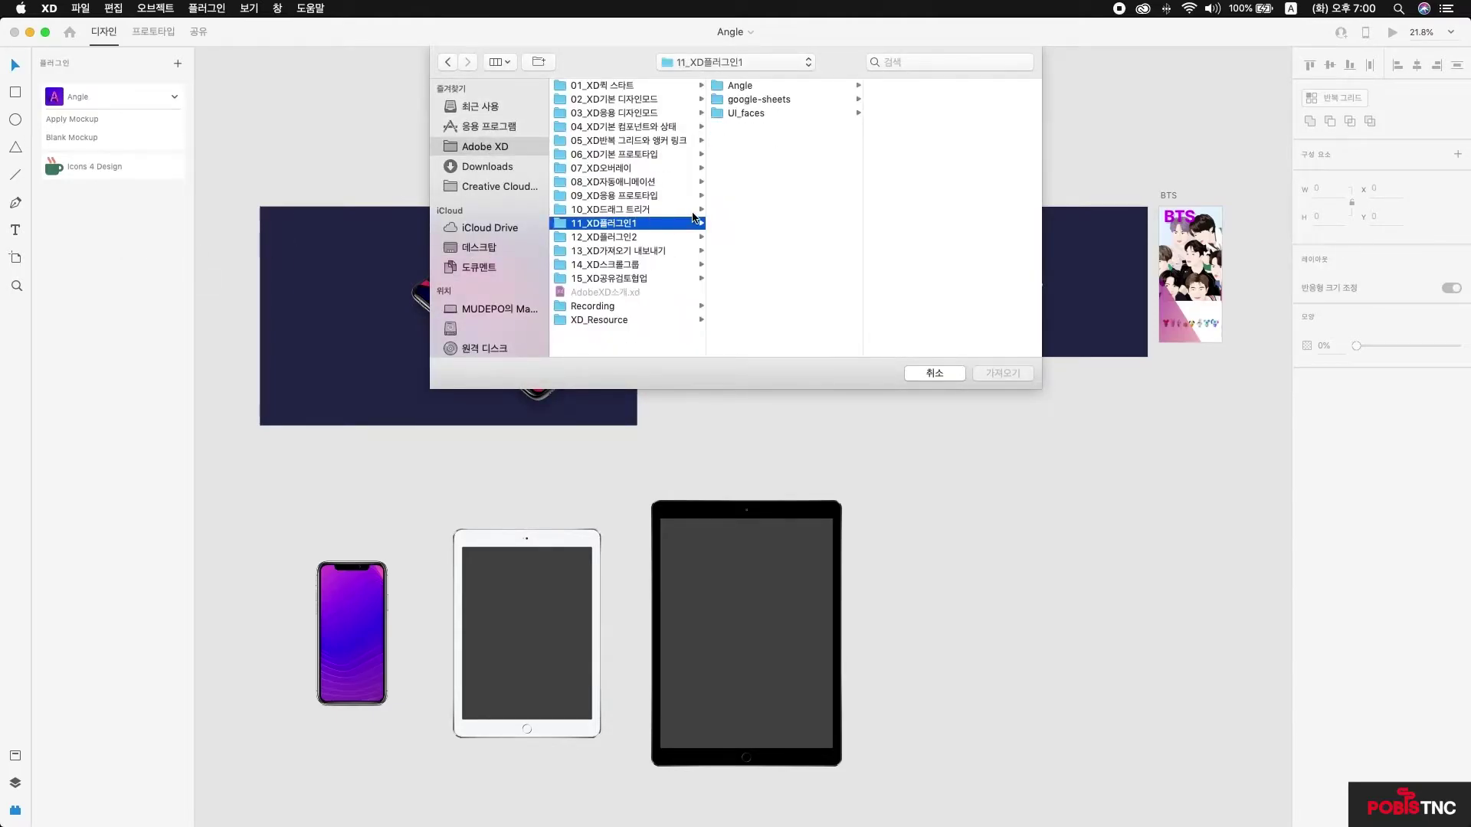
{"action": "left_click", "coordinate": [766, 85]}
{"action": "left_click", "coordinate": [980, 87]}
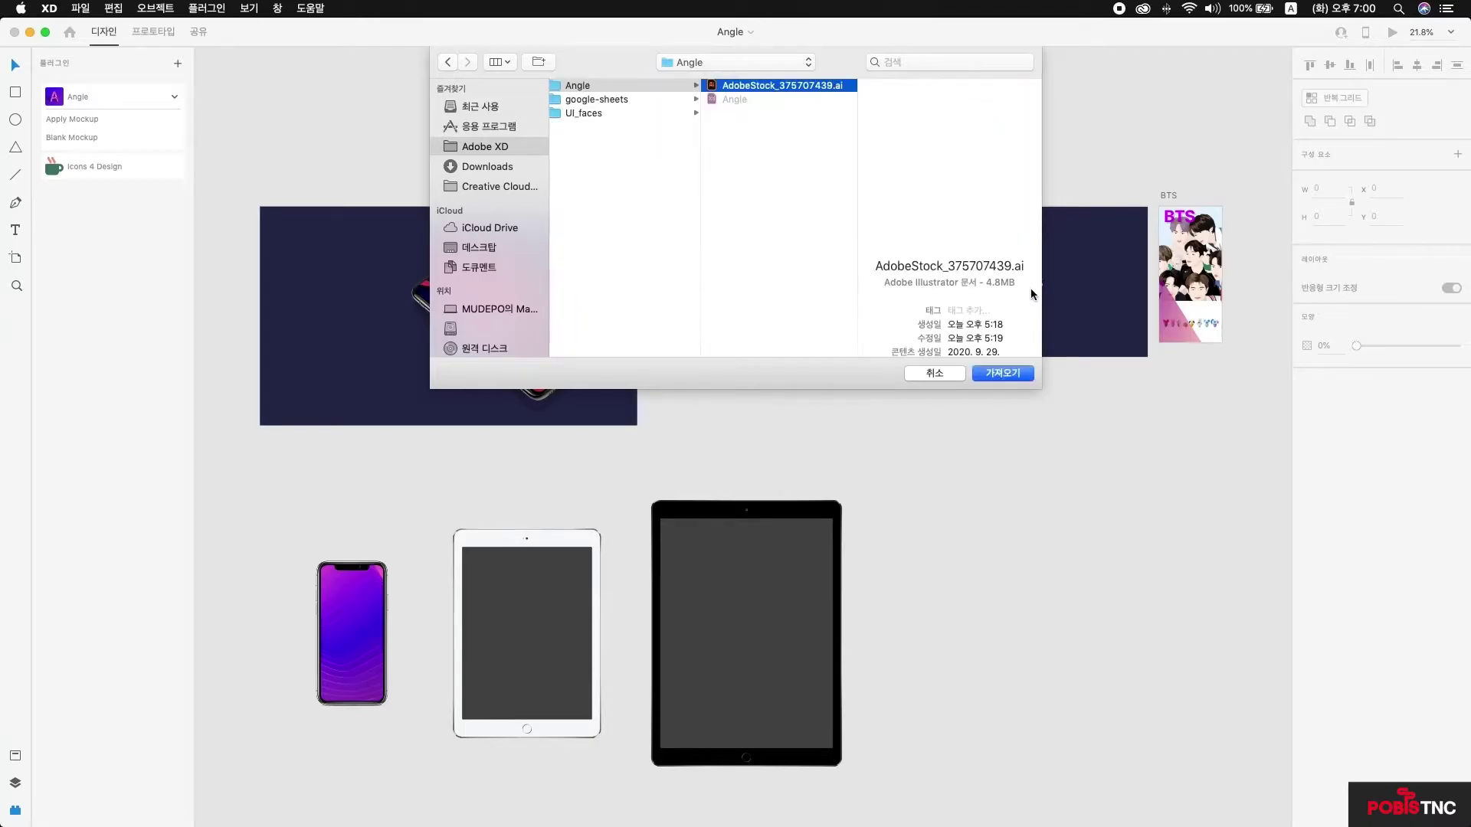
{"action": "left_click", "coordinate": [1015, 373]}
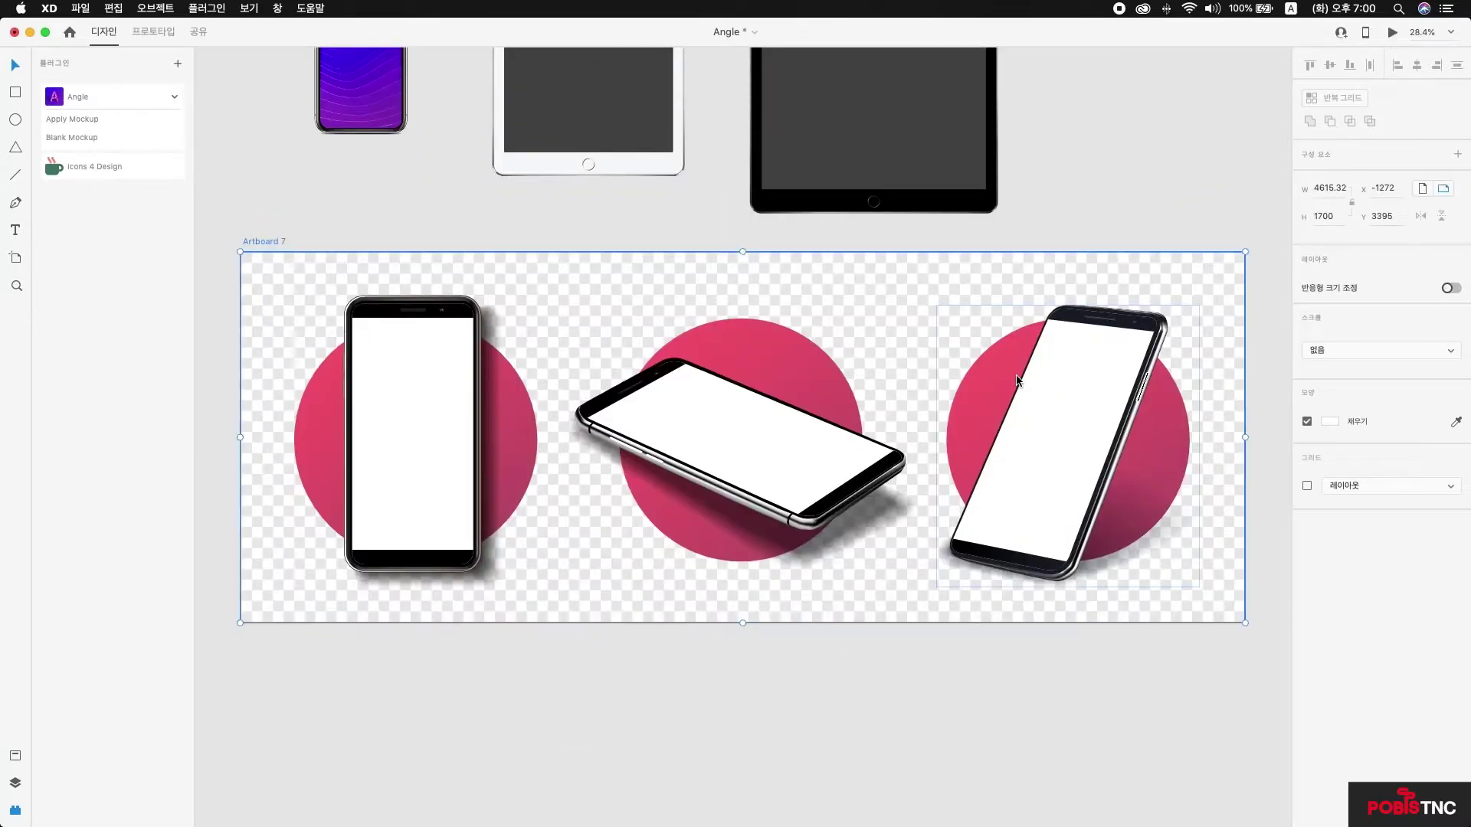
{"action": "scroll", "coordinate": [876, 513], "scroll_direction": "down", "scroll_amount": 3}
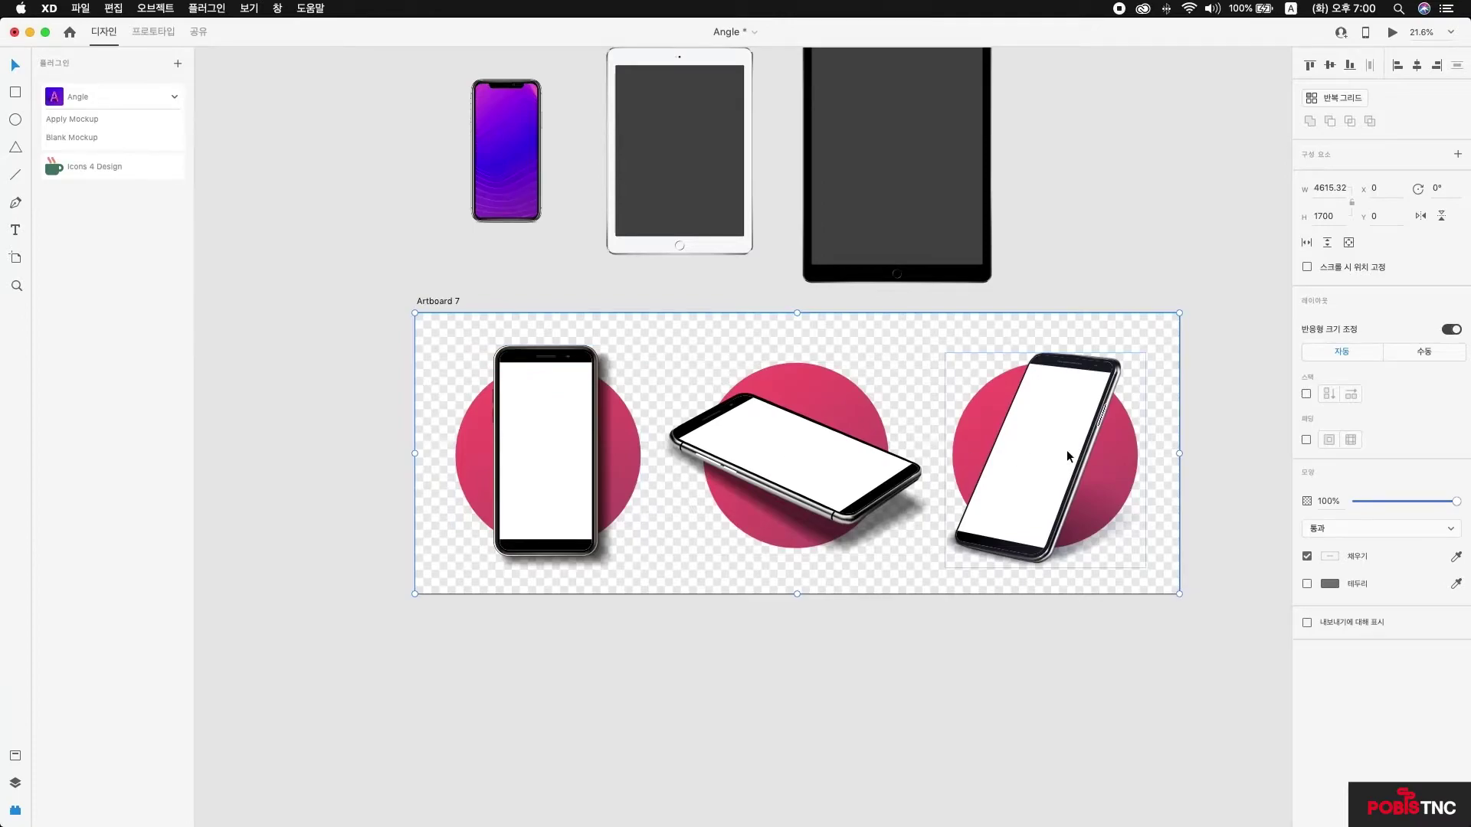
{"action": "scroll", "coordinate": [1066, 449], "scroll_direction": "right", "scroll_amount": 3}
{"action": "scroll", "coordinate": [1066, 449], "scroll_direction": "up", "scroll_amount": 2}
{"action": "left_click", "coordinate": [1180, 429]}
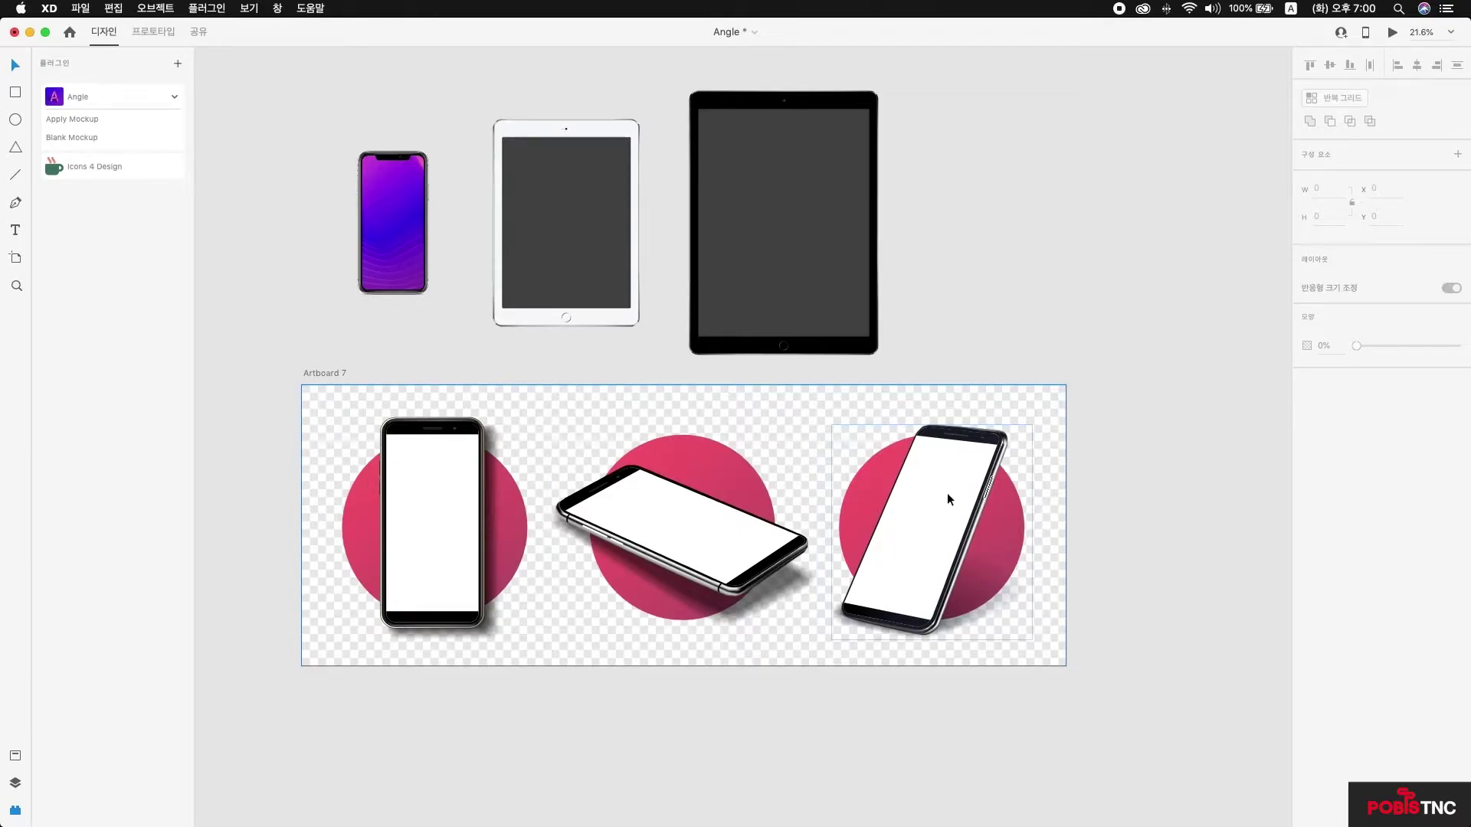
Step: Draw a closed four-point Pen path around the tilted middle phone's screen on Artboard 7
{"action": "scroll", "coordinate": [947, 499], "scroll_direction": "up", "scroll_amount": 5}
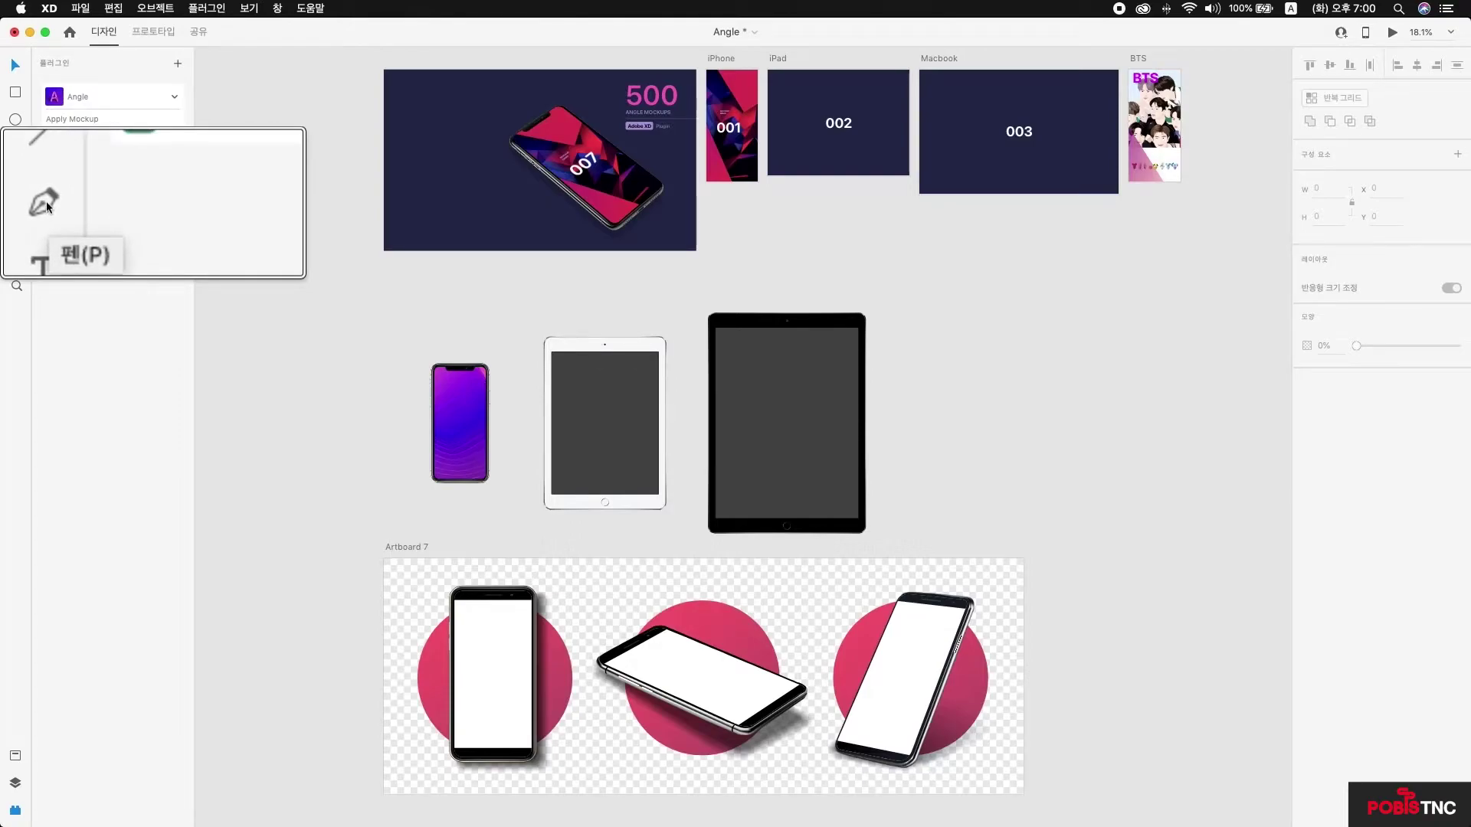
{"action": "left_click", "coordinate": [17, 206]}
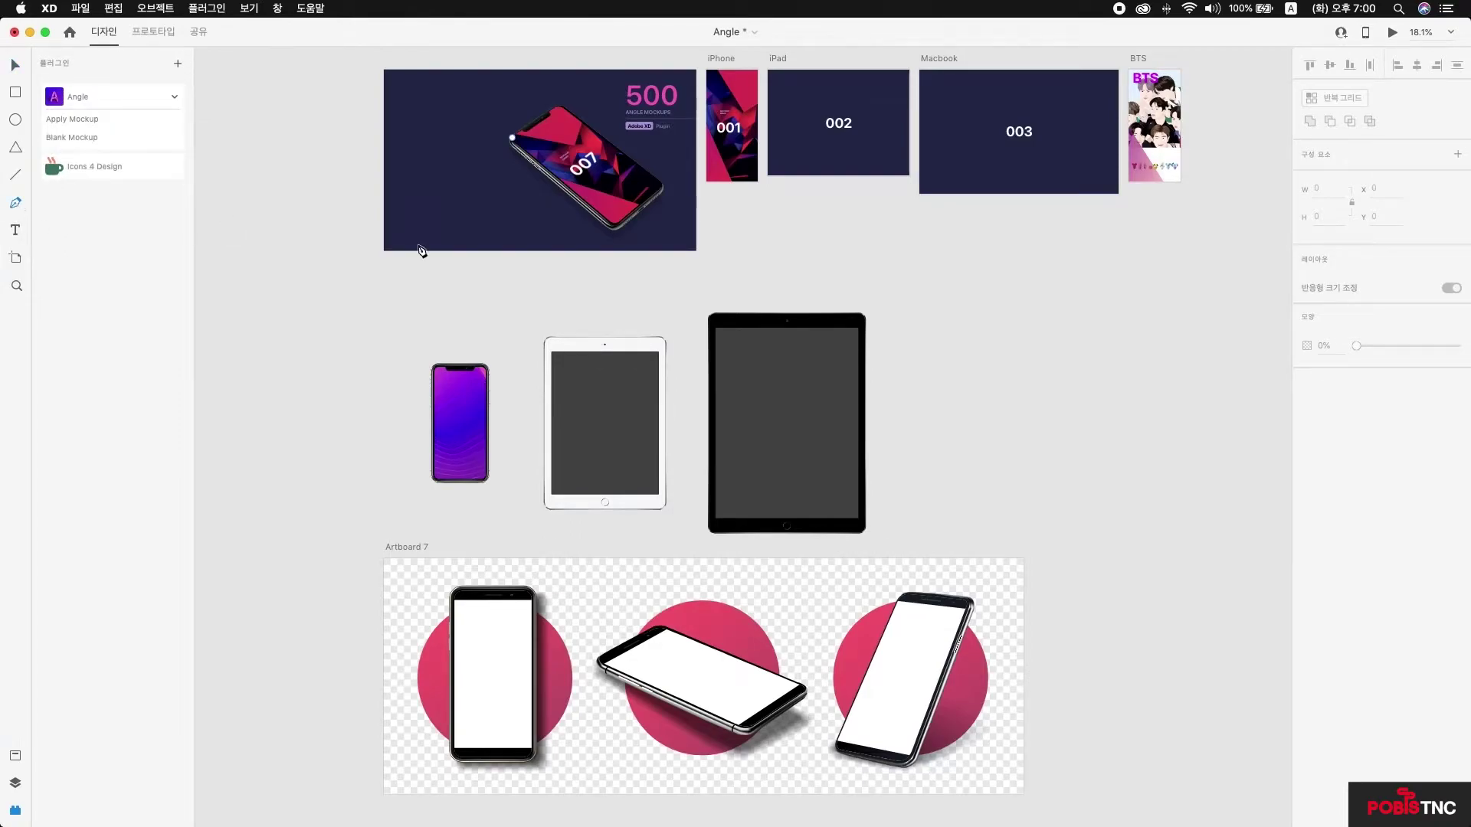
{"action": "left_click", "coordinate": [606, 664]}
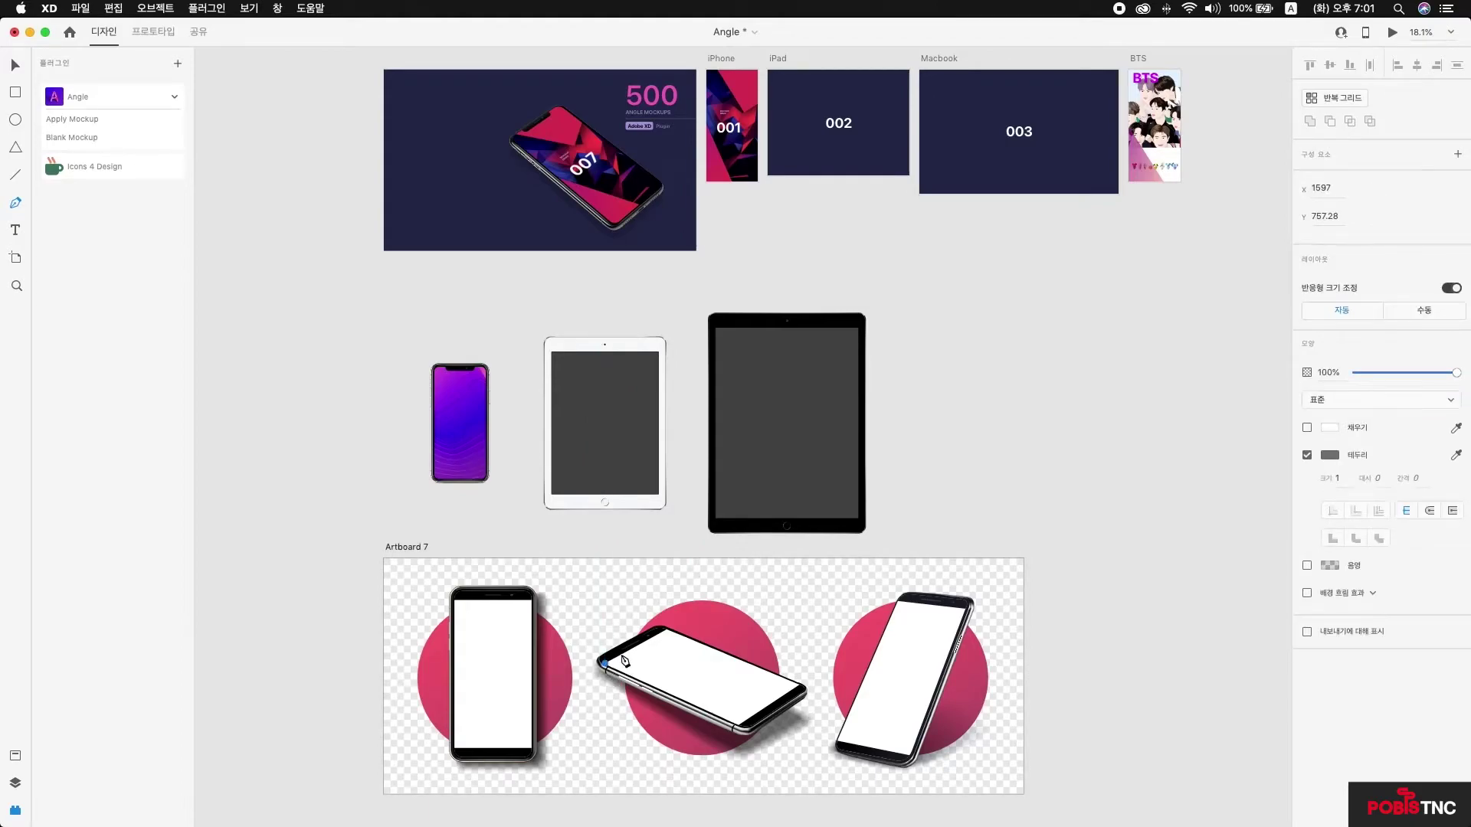
{"action": "left_click", "coordinate": [668, 629]}
{"action": "left_click", "coordinate": [798, 682]}
{"action": "left_click", "coordinate": [741, 725]}
{"action": "left_click", "coordinate": [605, 665]}
Step: Turn on the screen shape's fill, remove its border and set the fill colour to red #DE3333
{"action": "left_click", "coordinate": [1305, 427]}
{"action": "left_click", "coordinate": [1307, 455]}
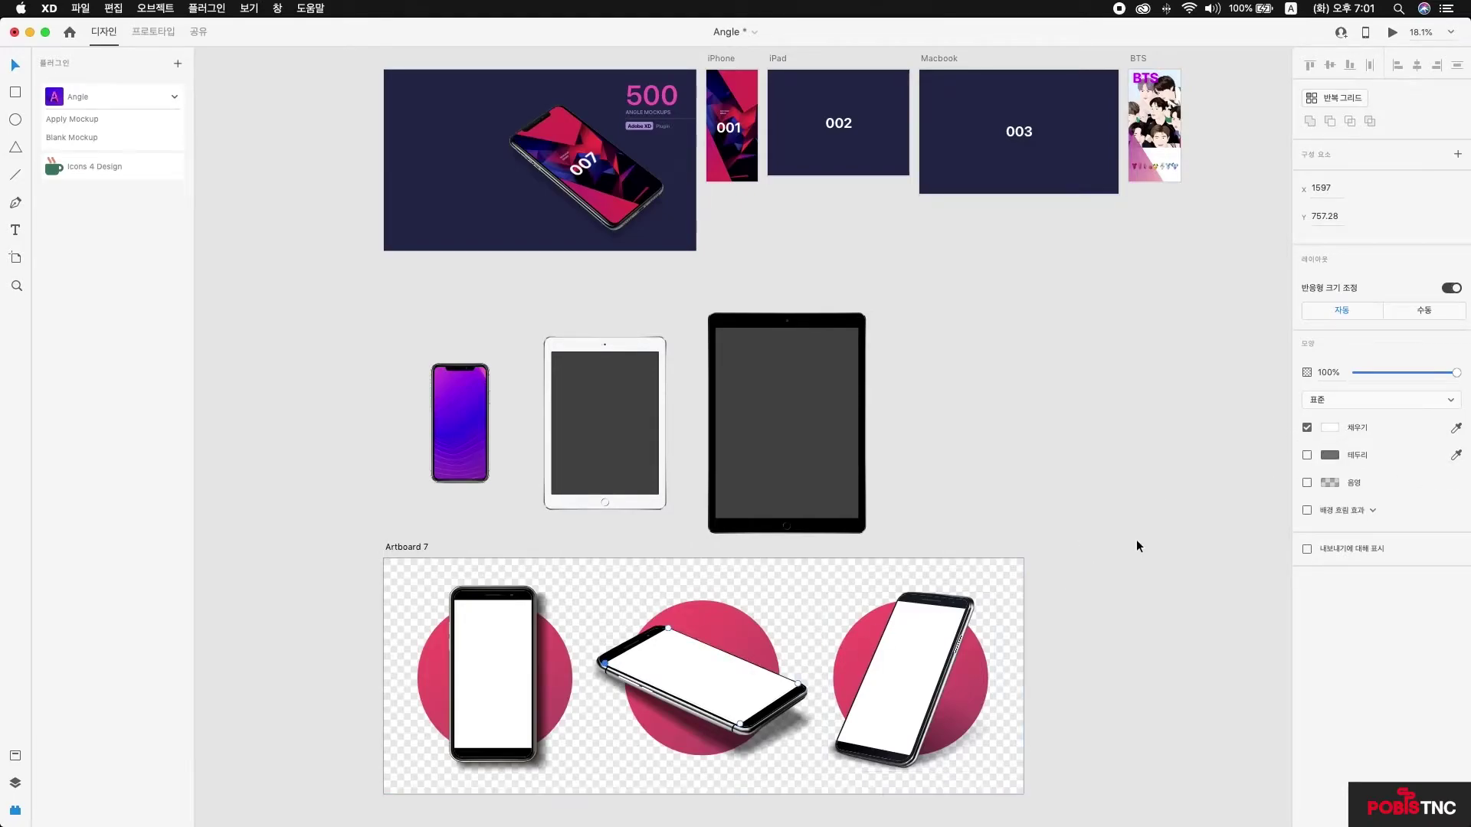
{"action": "left_click", "coordinate": [1333, 431]}
{"action": "mouse_move", "coordinate": [1244, 381]}
{"action": "left_mouse_down"}
{"action": "mouse_move", "coordinate": [1230, 414]}
{"action": "mouse_move", "coordinate": [1238, 369]}
{"action": "left_mouse_up"}
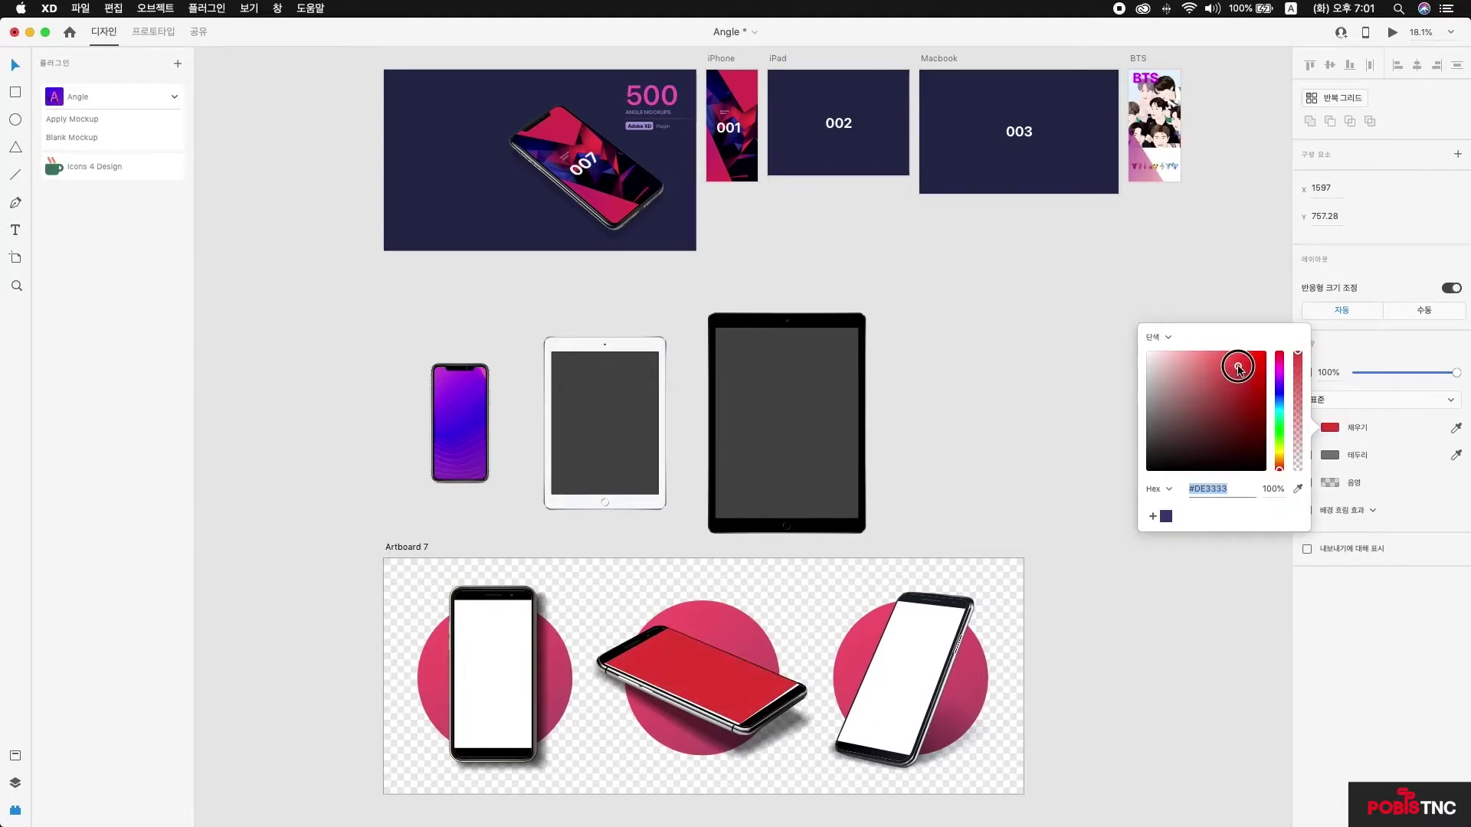
{"action": "left_click", "coordinate": [1337, 431]}
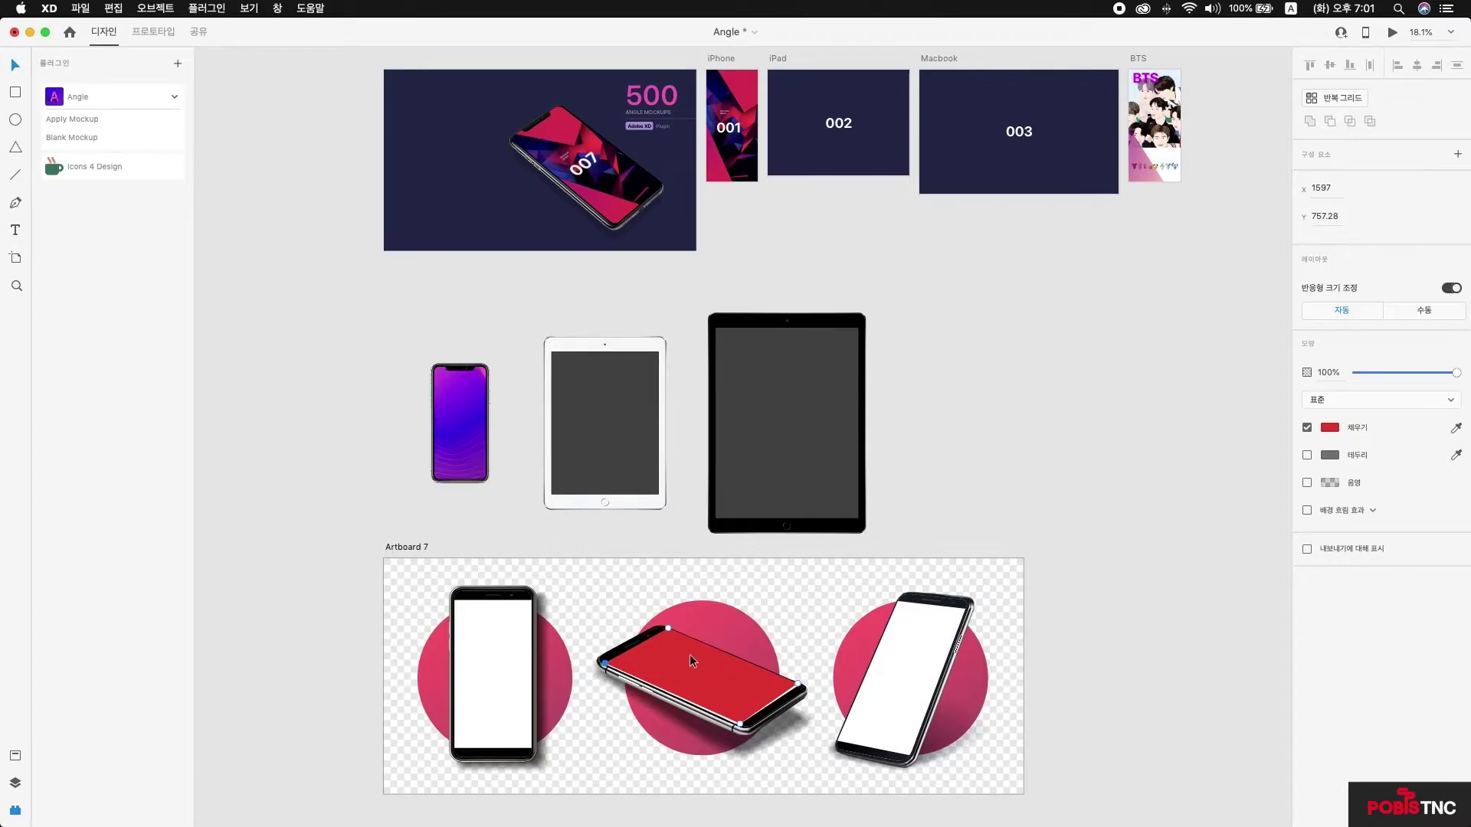
Step: Apply the BTS artboard to the red screen shape with Angle at 3x, Best quality and Default orientation, and clear the selection
{"action": "left_click", "coordinate": [104, 123]}
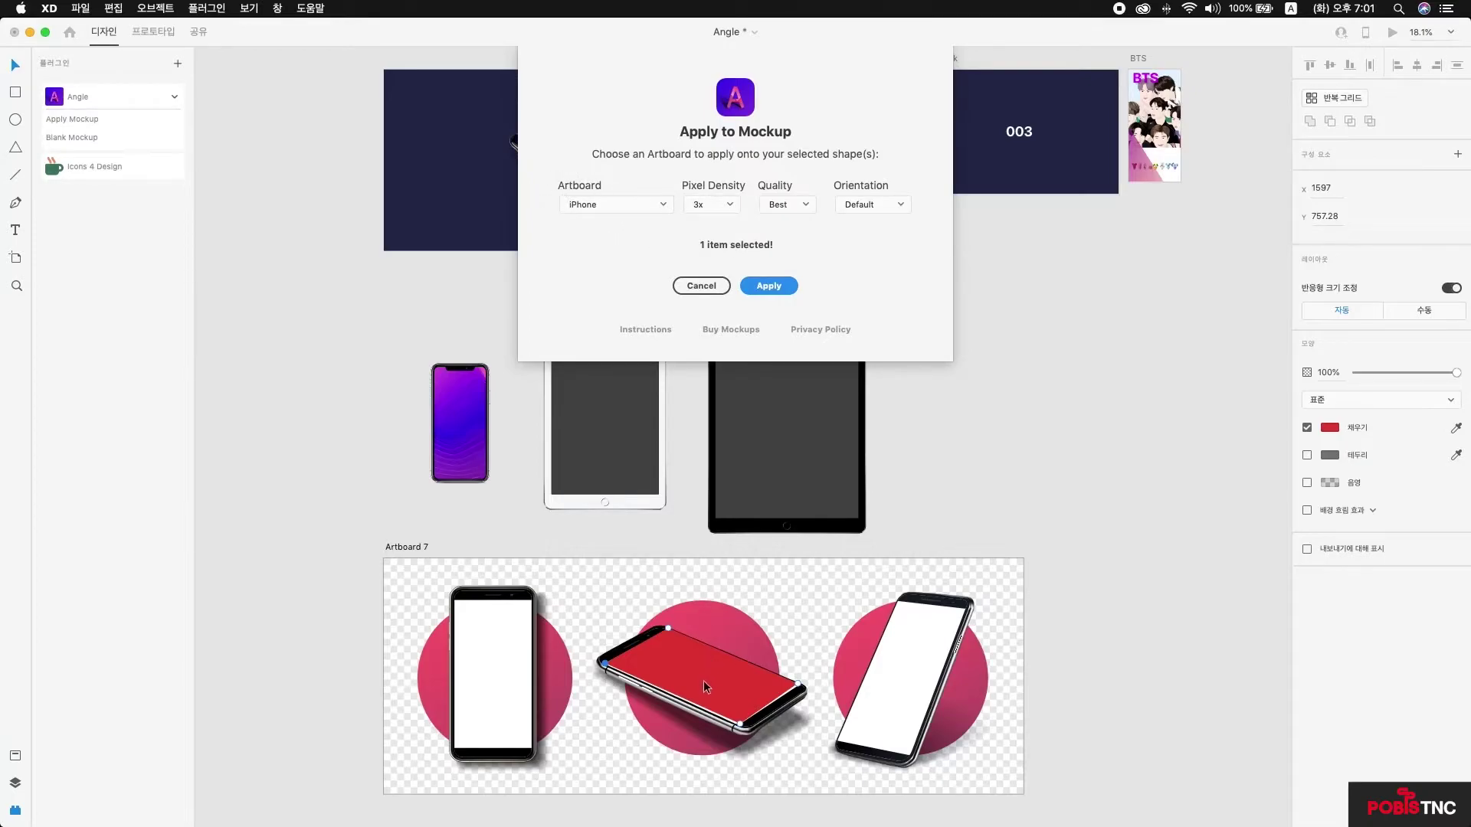
{"action": "left_click", "coordinate": [663, 204]}
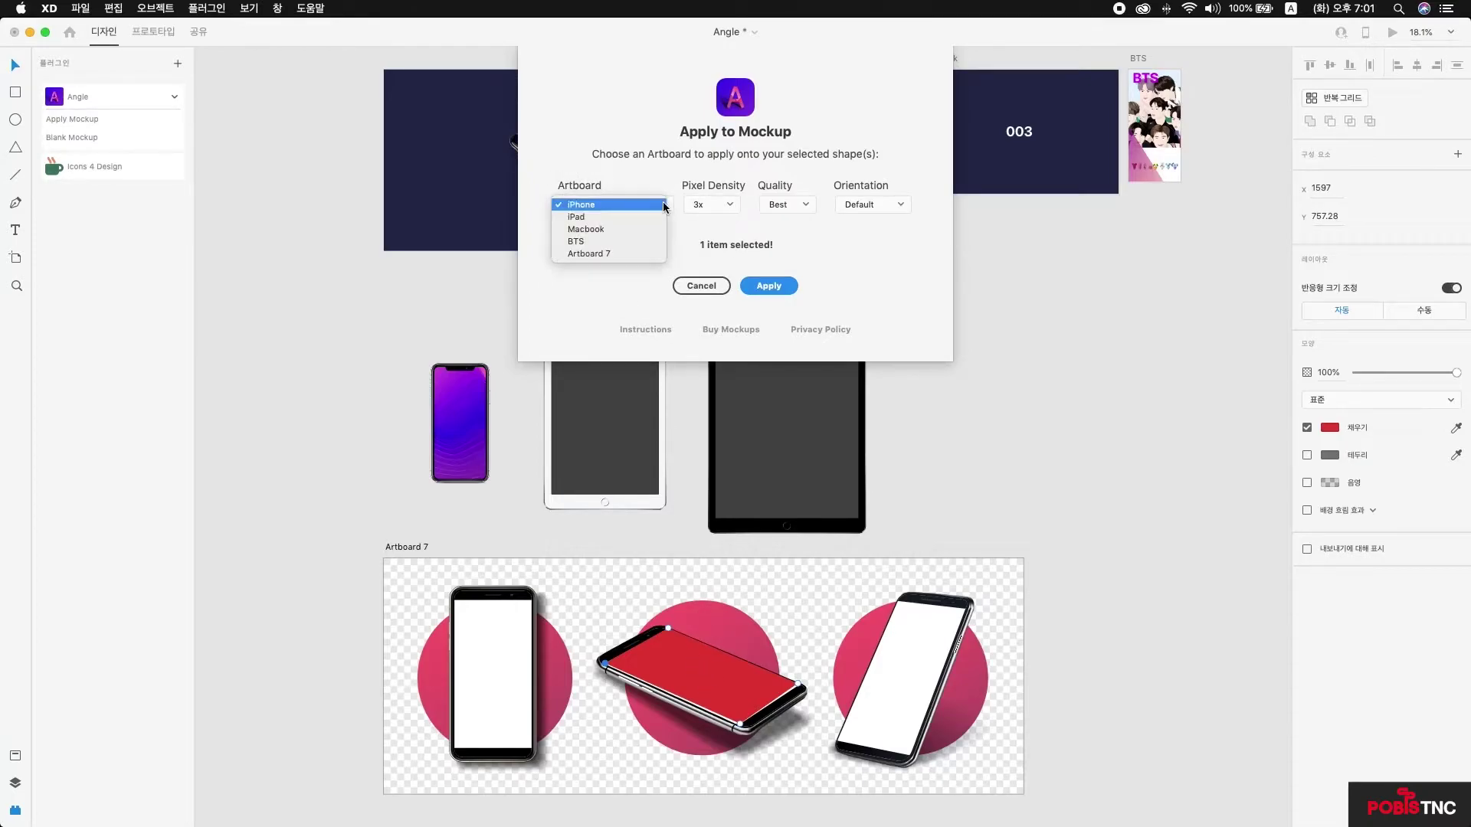
{"action": "left_click", "coordinate": [583, 243]}
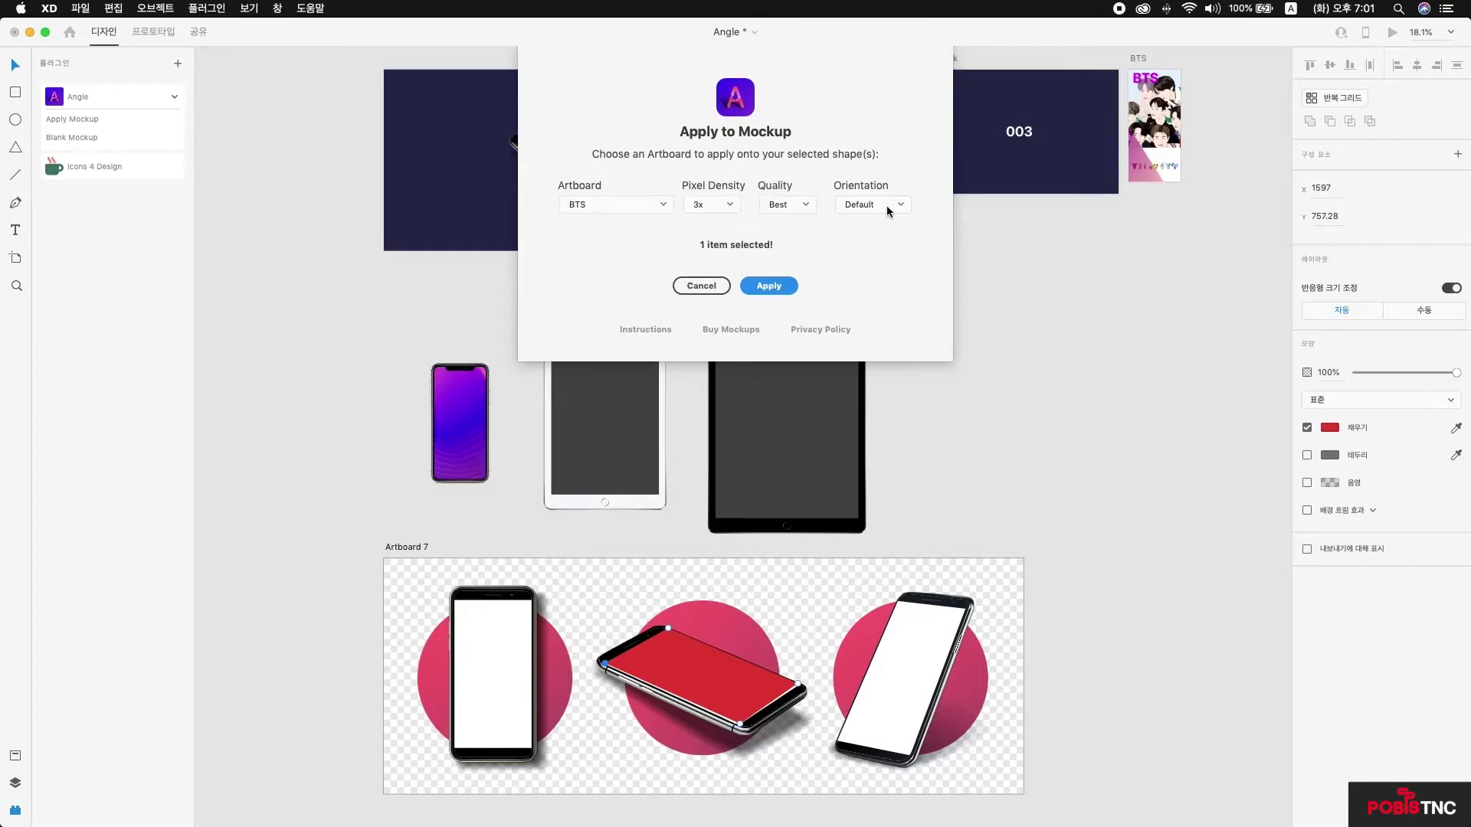
{"action": "left_click", "coordinate": [769, 287]}
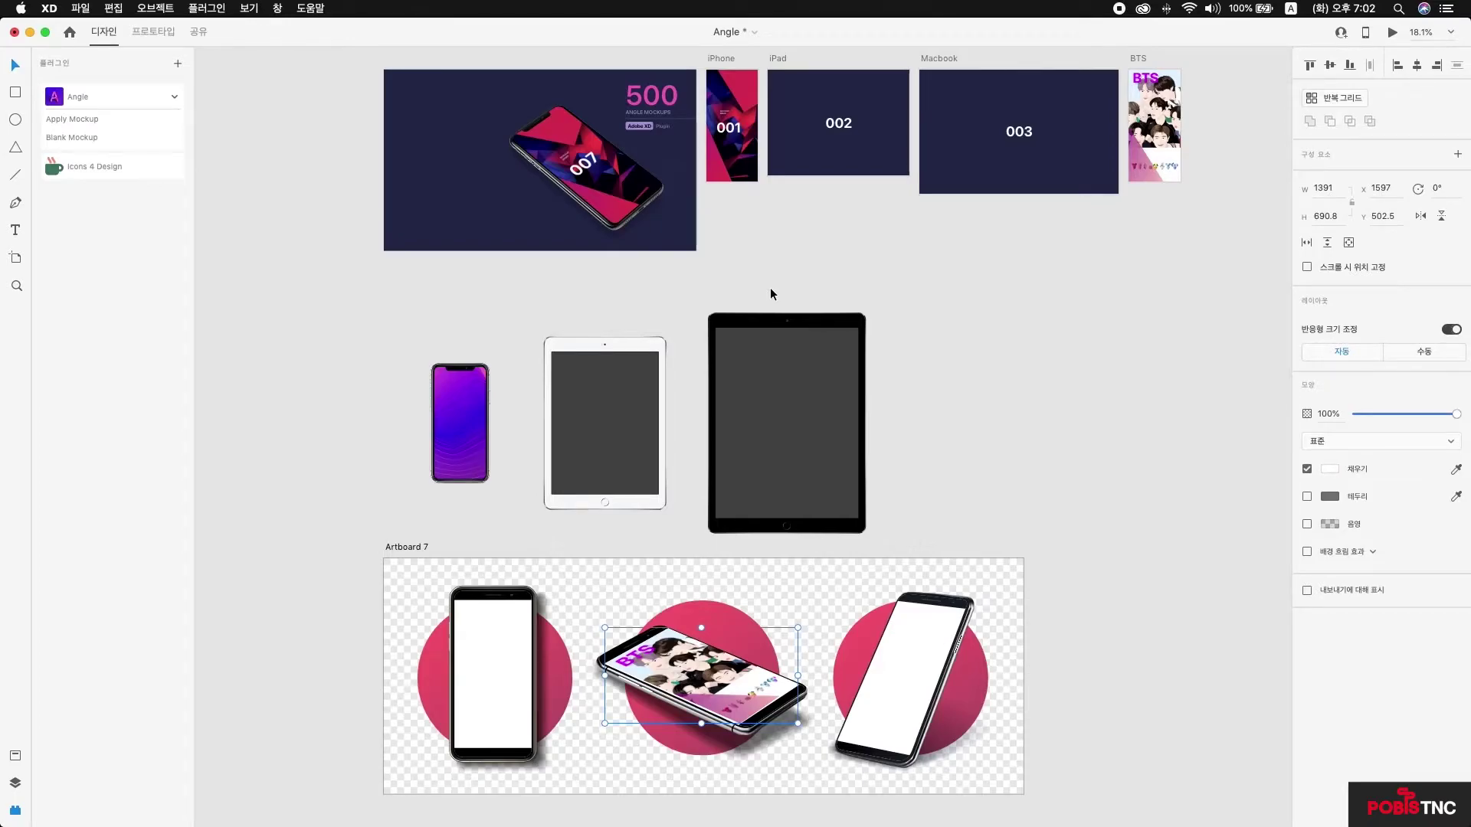
{"action": "left_click", "coordinate": [1032, 551]}
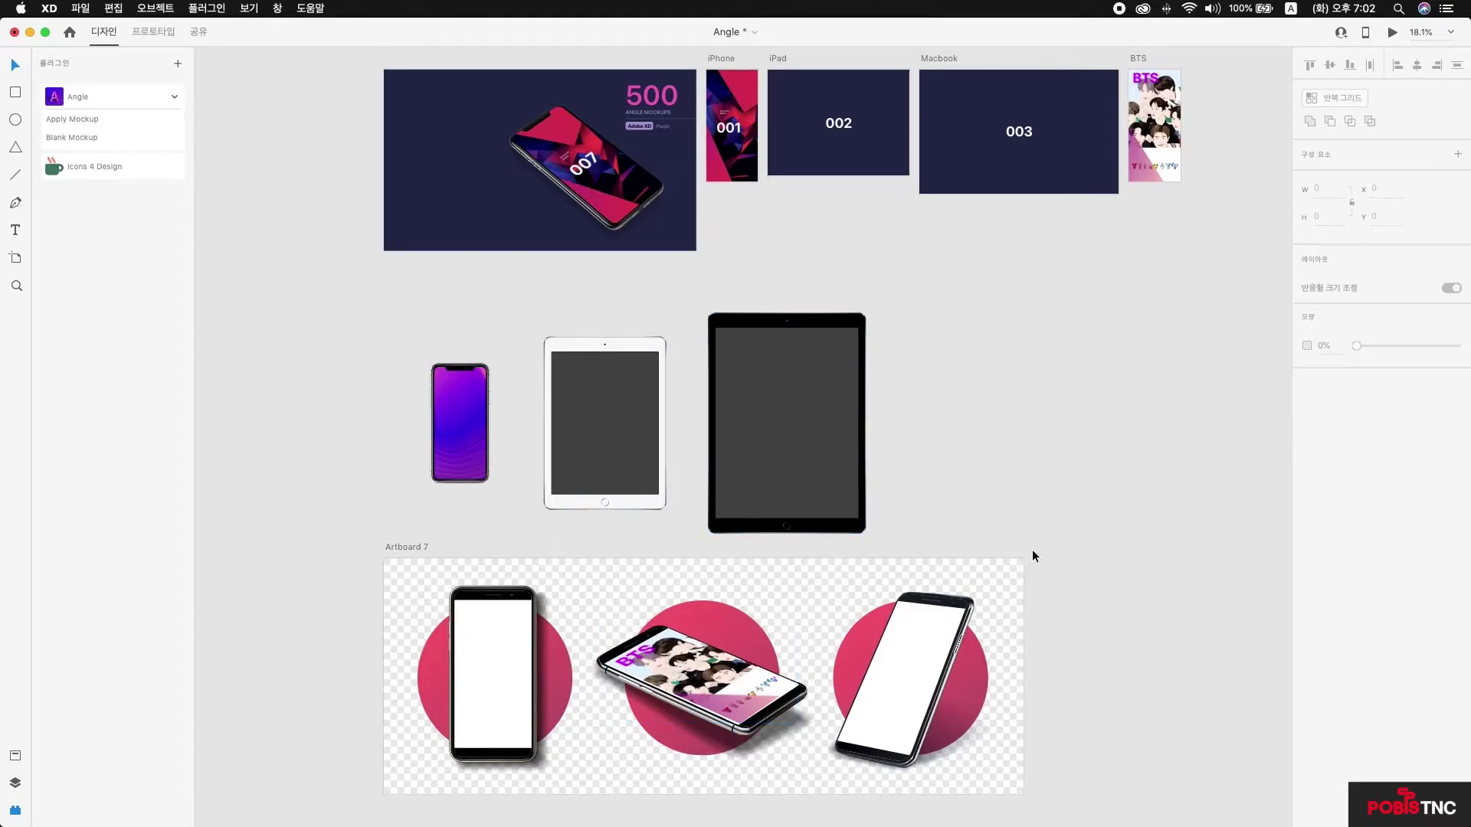
Step: Try to outline the rightmost phone's screen on Artboard 7 with a closed four-point Pen path
{"action": "left_click", "coordinate": [20, 199]}
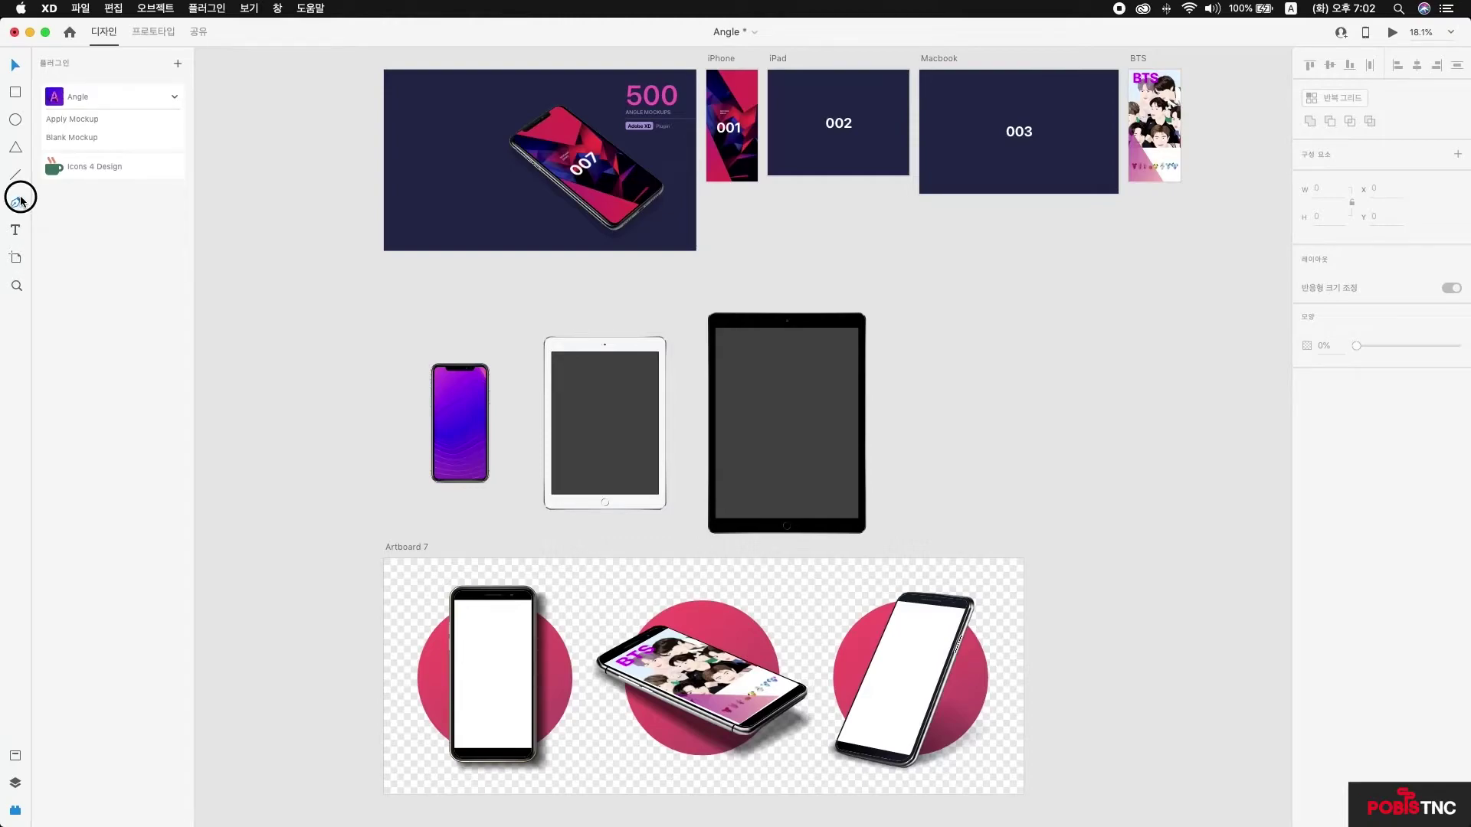
{"action": "left_click", "coordinate": [897, 601]}
{"action": "left_click", "coordinate": [964, 607]}
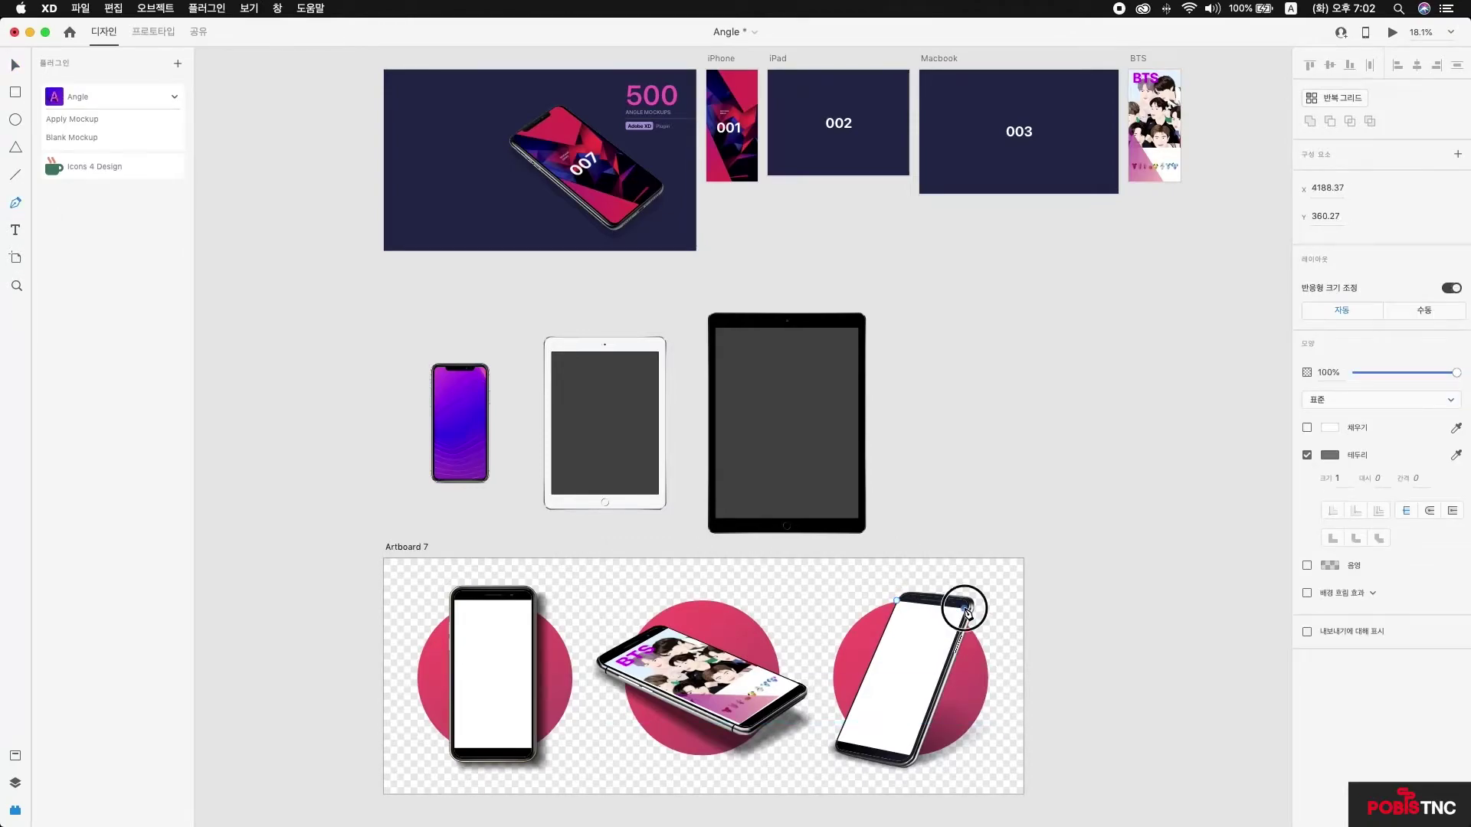
{"action": "left_click", "coordinate": [910, 754]}
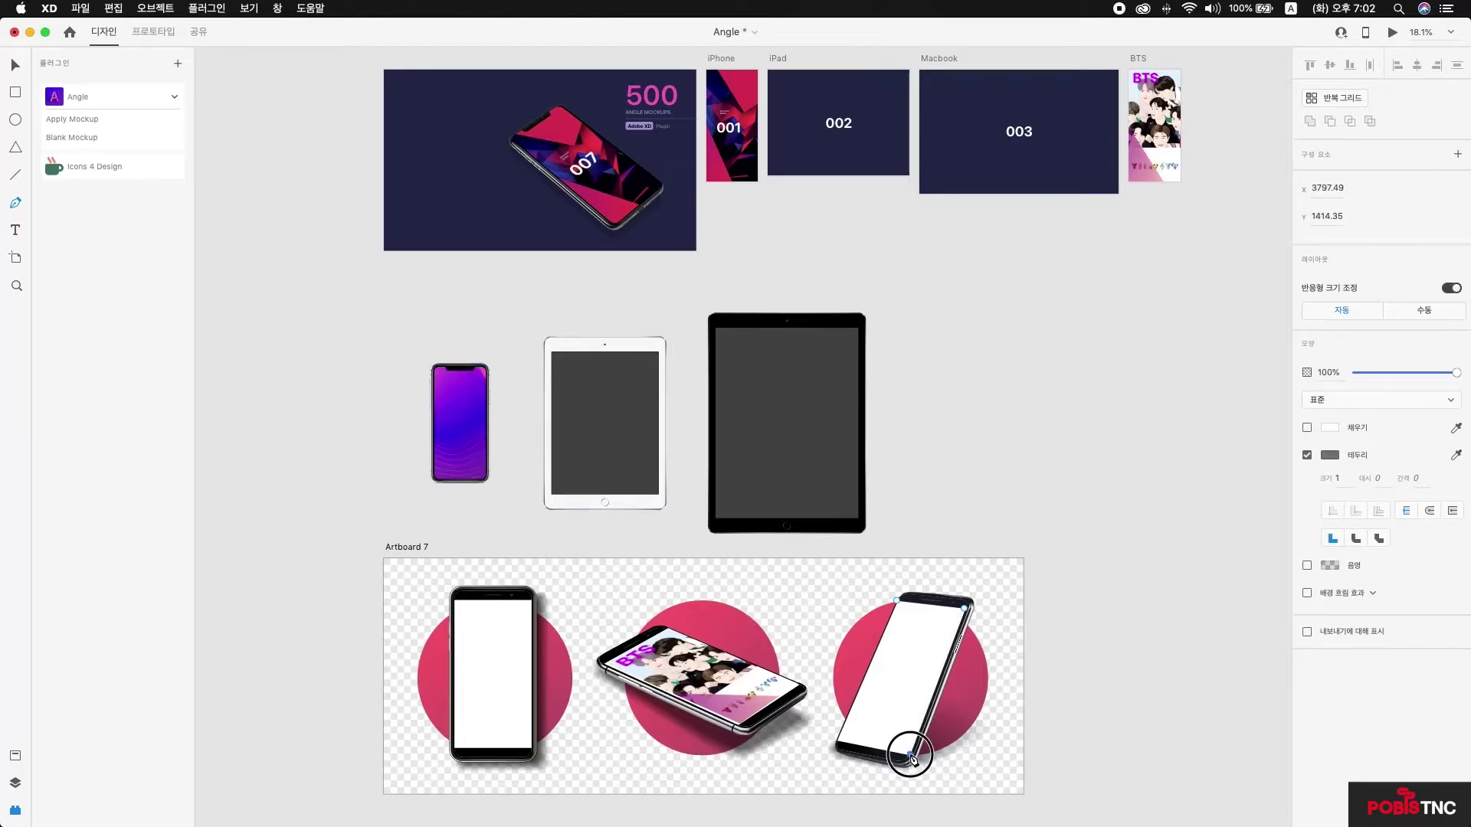
{"action": "left_click", "coordinate": [838, 745]}
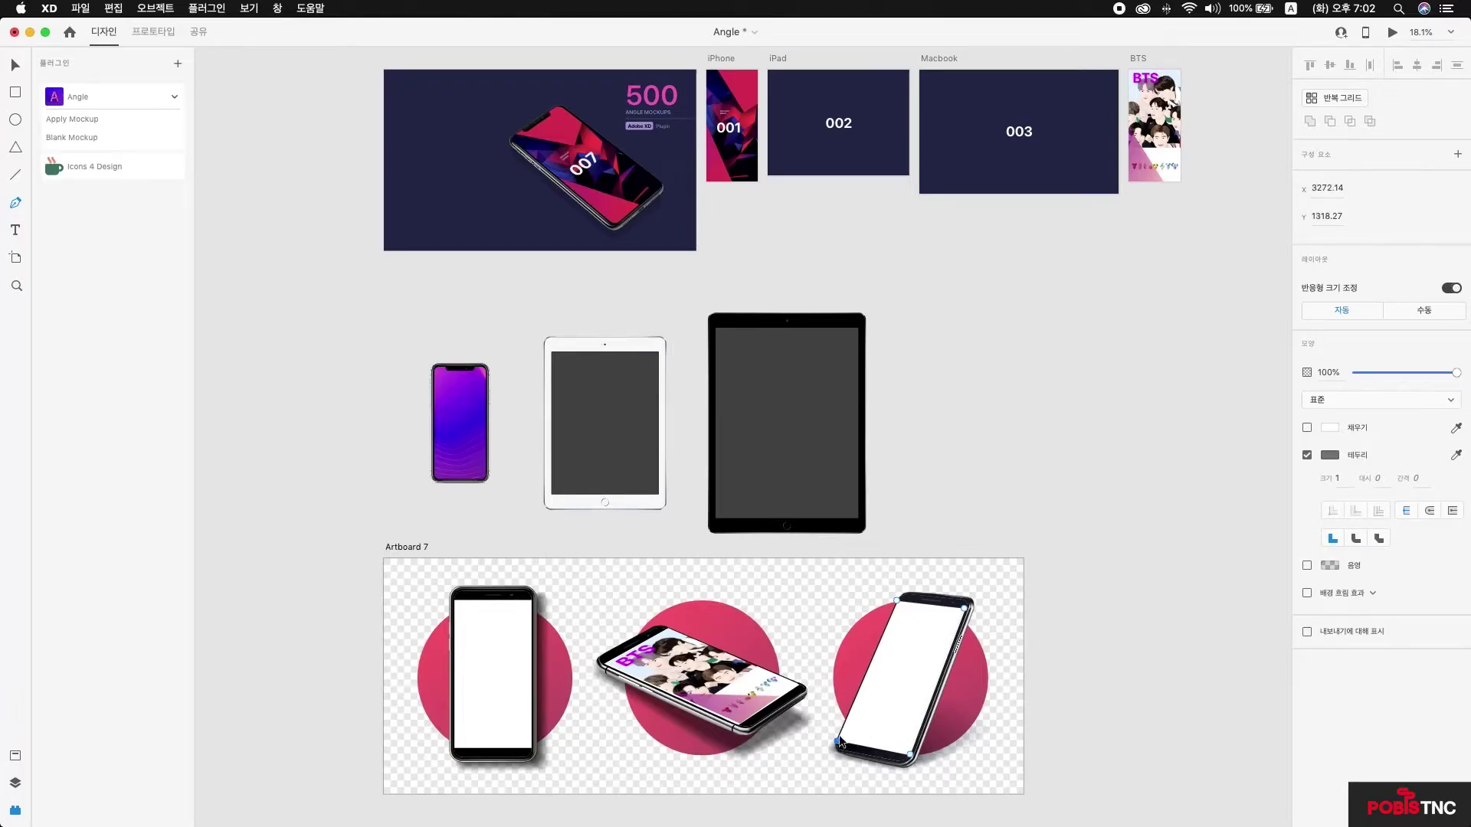
{"action": "left_click", "coordinate": [896, 600]}
Step: Select the new outline among the rightmost phone's shapes and remove it
{"action": "left_click", "coordinate": [920, 693]}
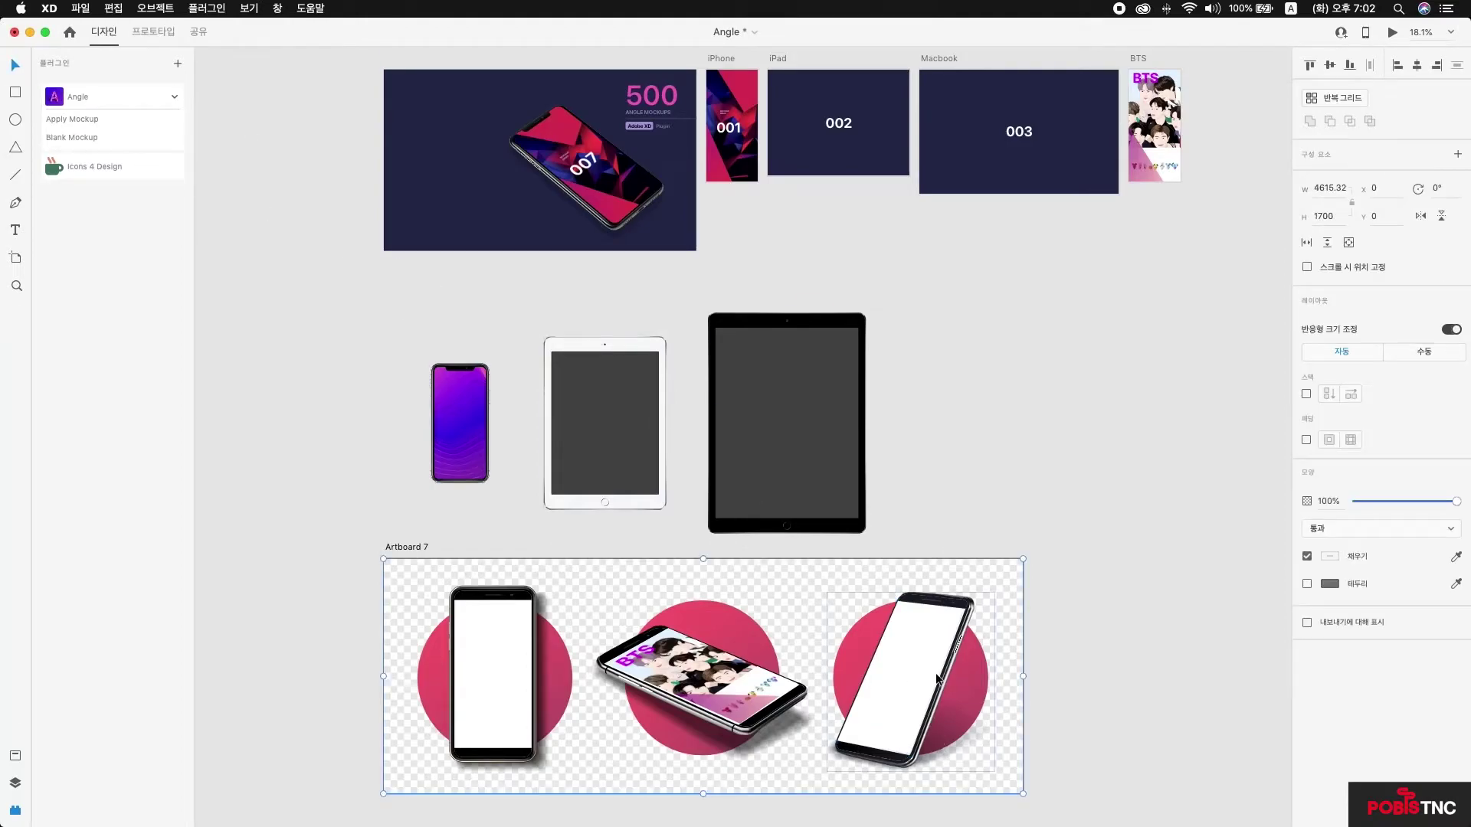
{"action": "double_click", "coordinate": [924, 670]}
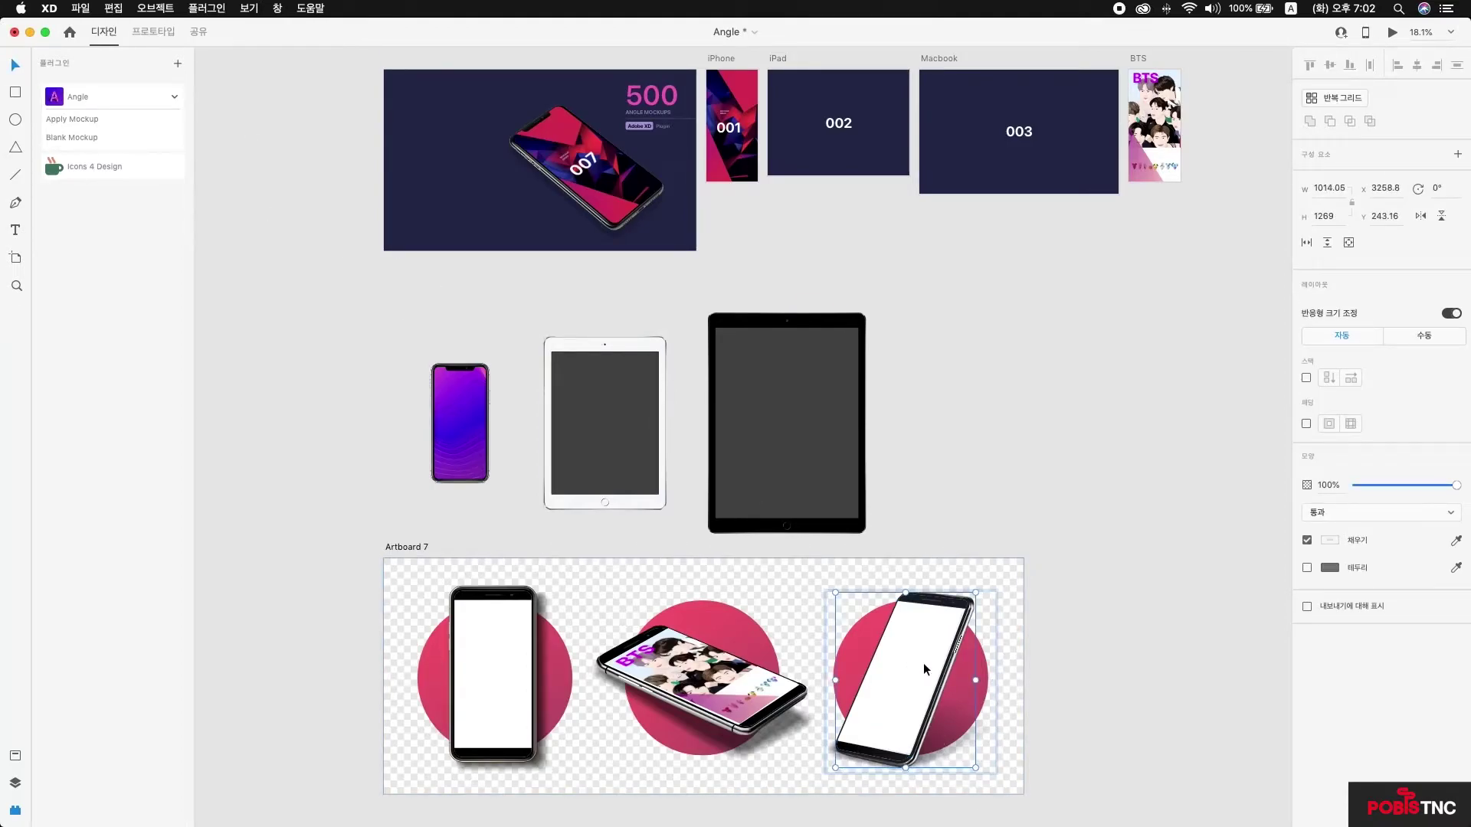
{"action": "double_click", "coordinate": [922, 663]}
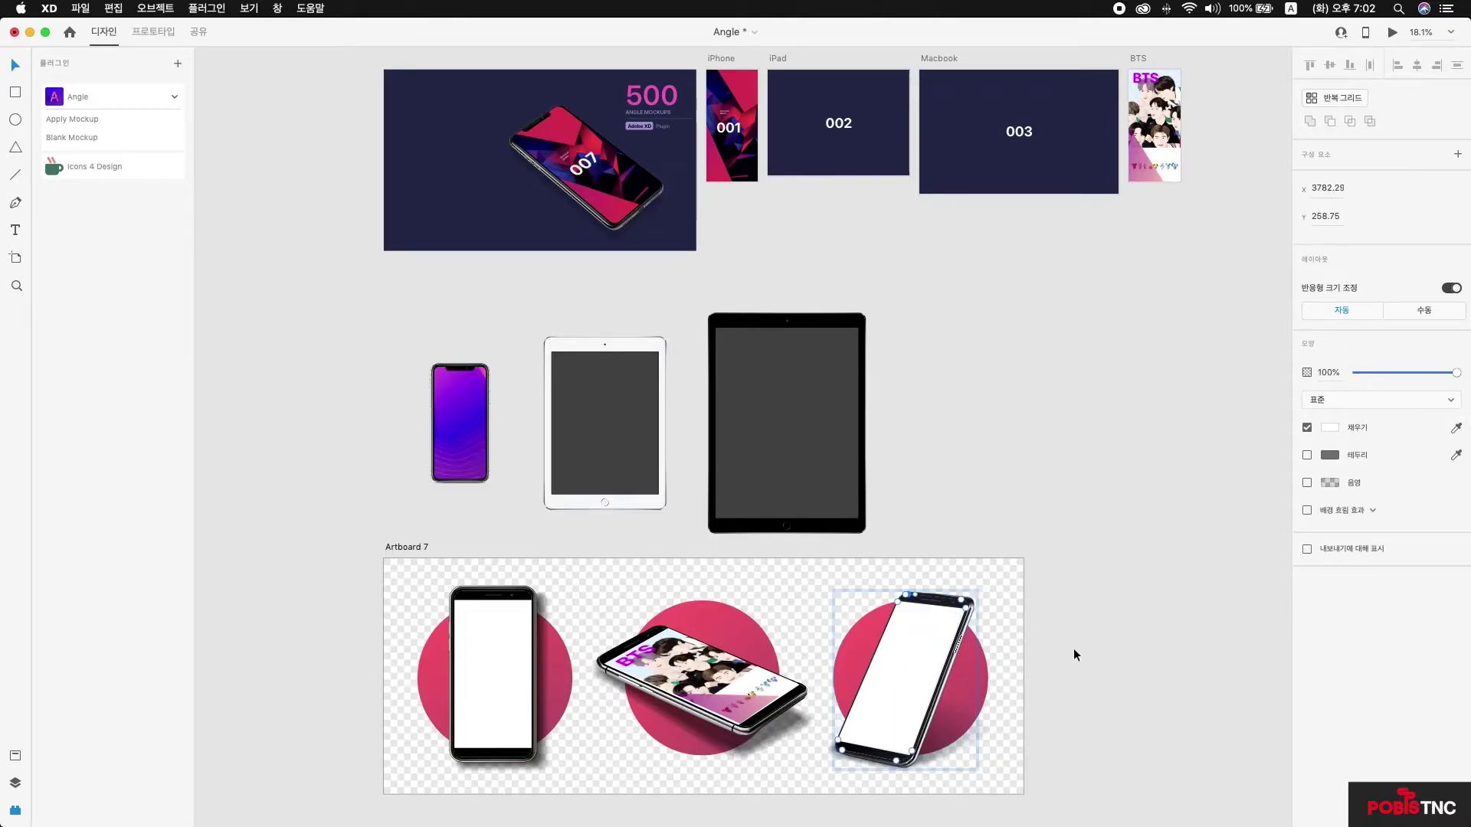
{"action": "left_click", "coordinate": [898, 601]}
{"action": "left_click", "coordinate": [908, 714]}
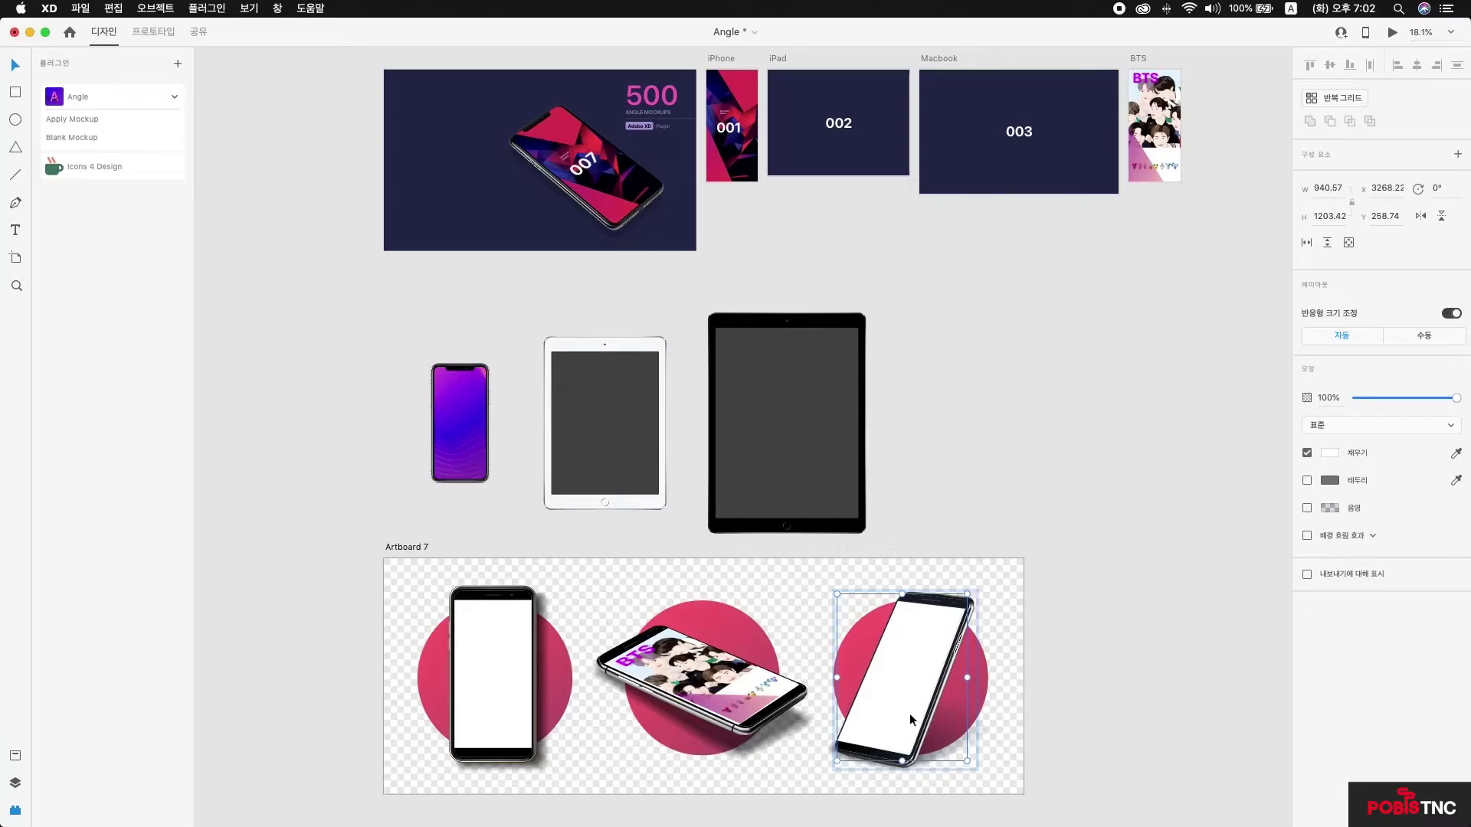
{"action": "left_click", "coordinate": [903, 637]}
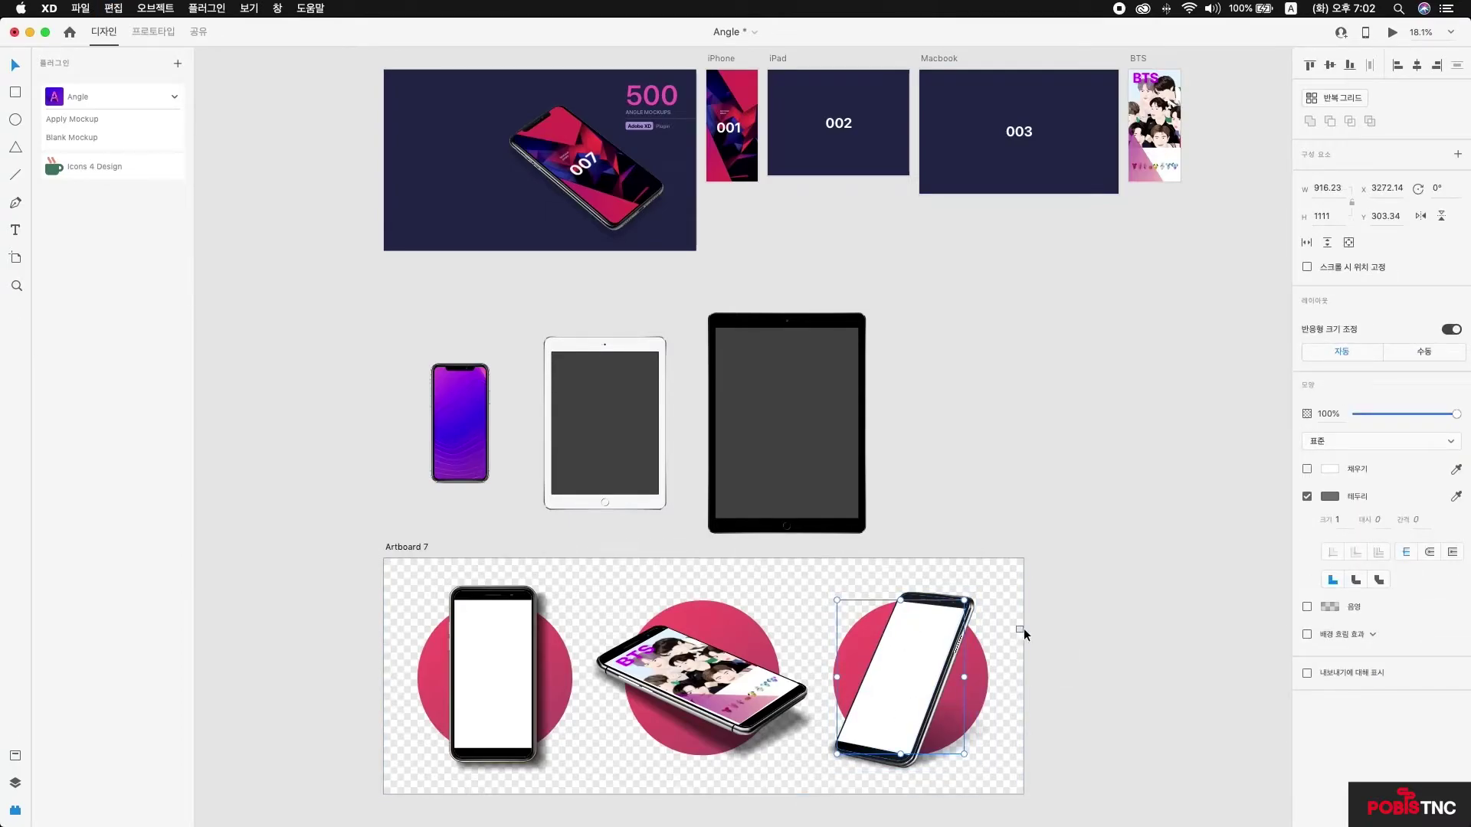
{"action": "key", "text": "Return"}
{"action": "left_click", "coordinate": [1000, 638]}
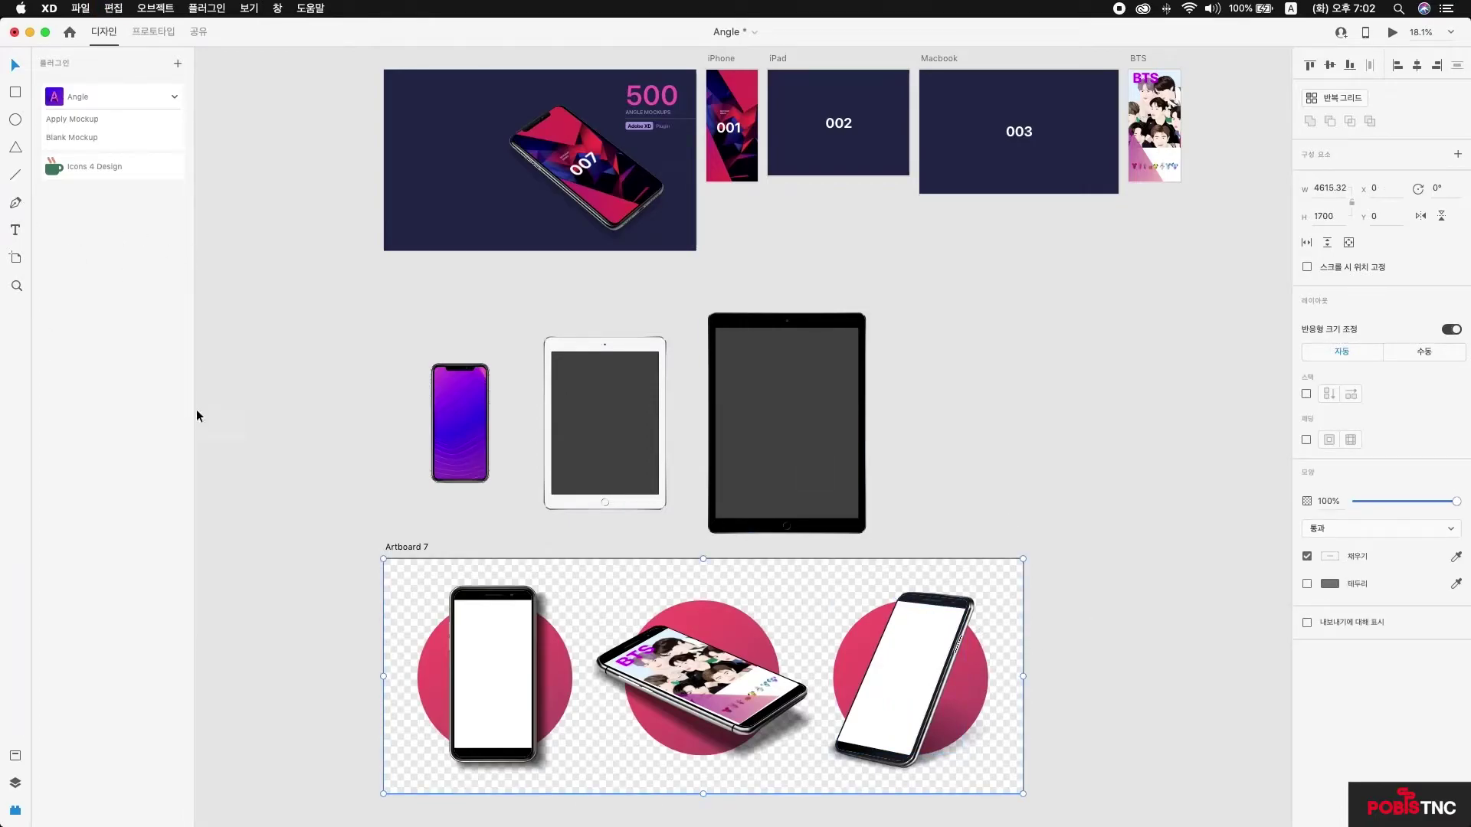
{"action": "left_click", "coordinate": [15, 202]}
{"action": "left_click", "coordinate": [896, 601]}
{"action": "left_click", "coordinate": [964, 607]}
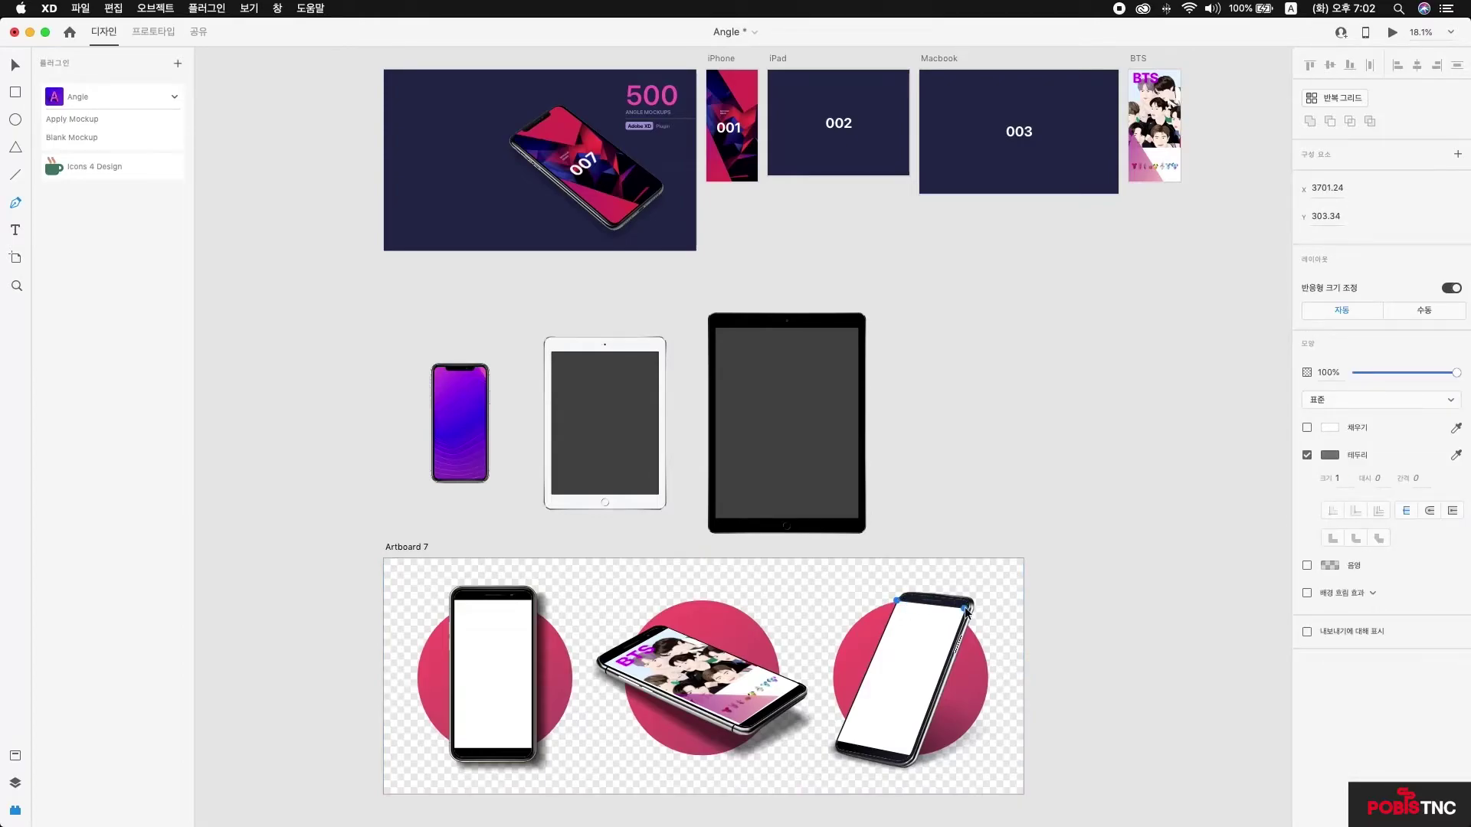
{"action": "key", "text": "Escape"}
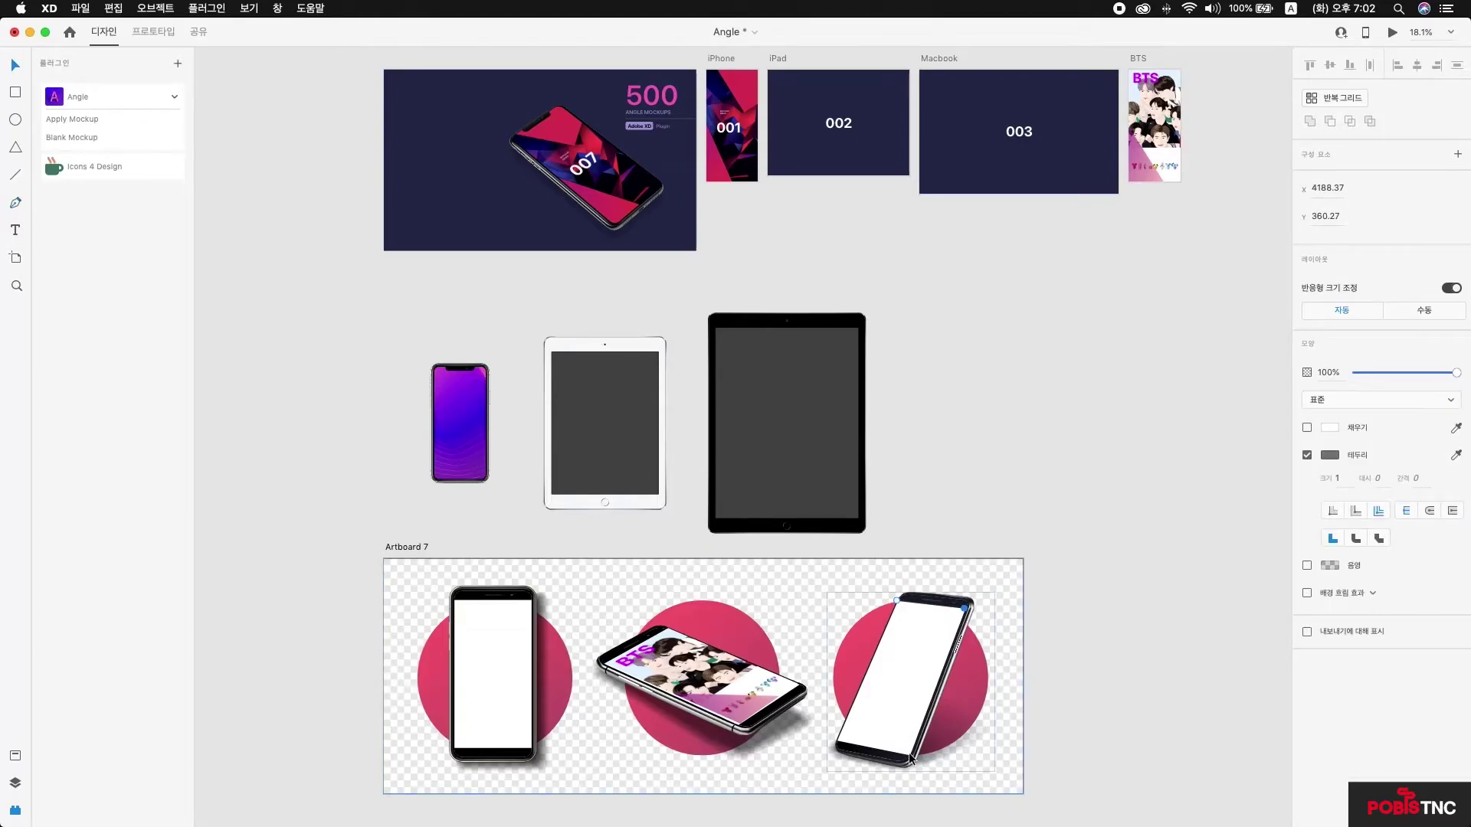
{"action": "key", "text": "Escape"}
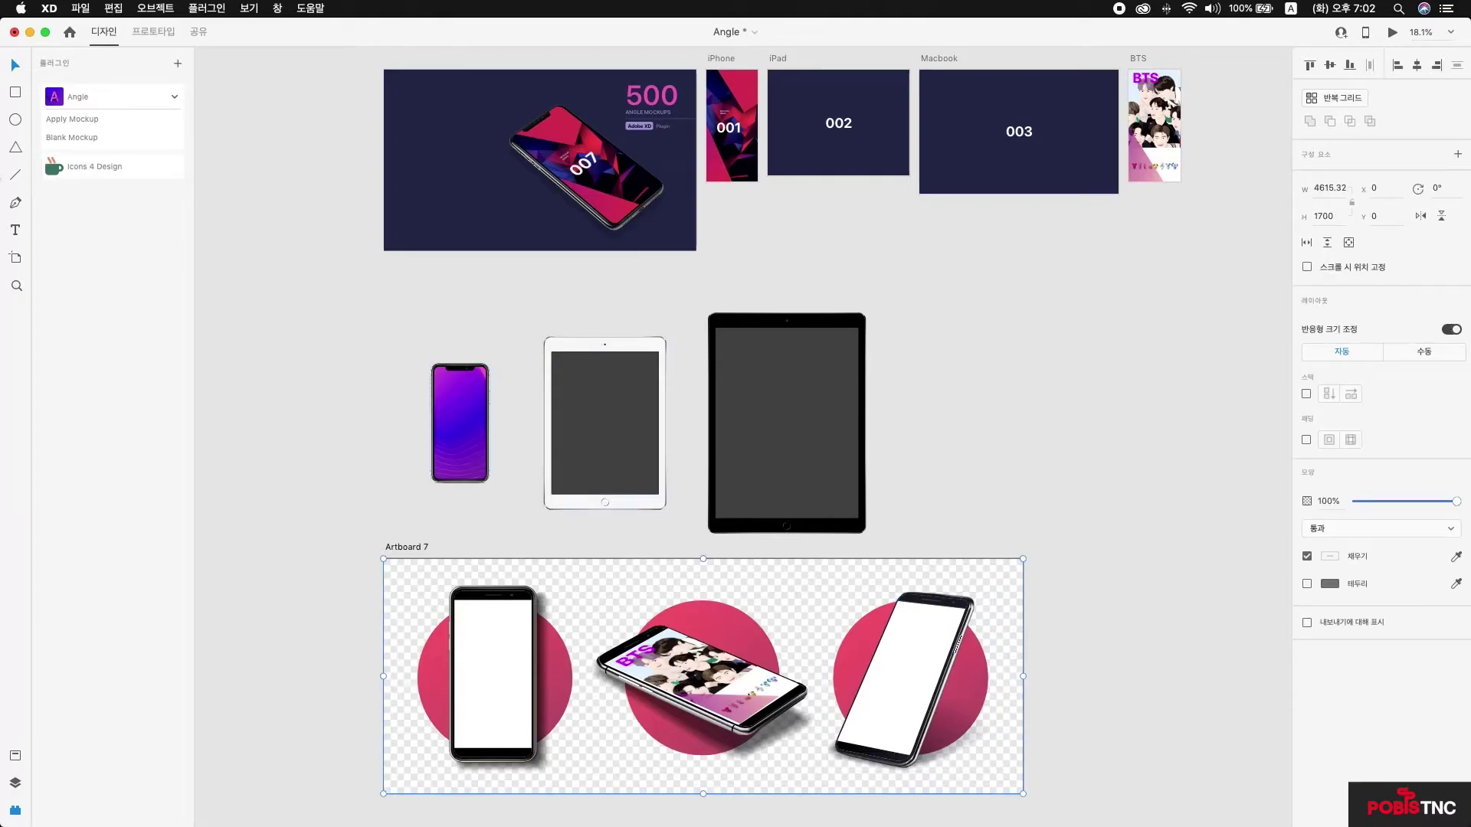
Step: Draw a closed four-point Pen path around the rightmost tilted phone's screen on Artboard 7
{"action": "left_click", "coordinate": [15, 202]}
{"action": "left_click", "coordinate": [897, 602]}
{"action": "left_click", "coordinate": [967, 607]}
{"action": "left_click", "coordinate": [912, 758]}
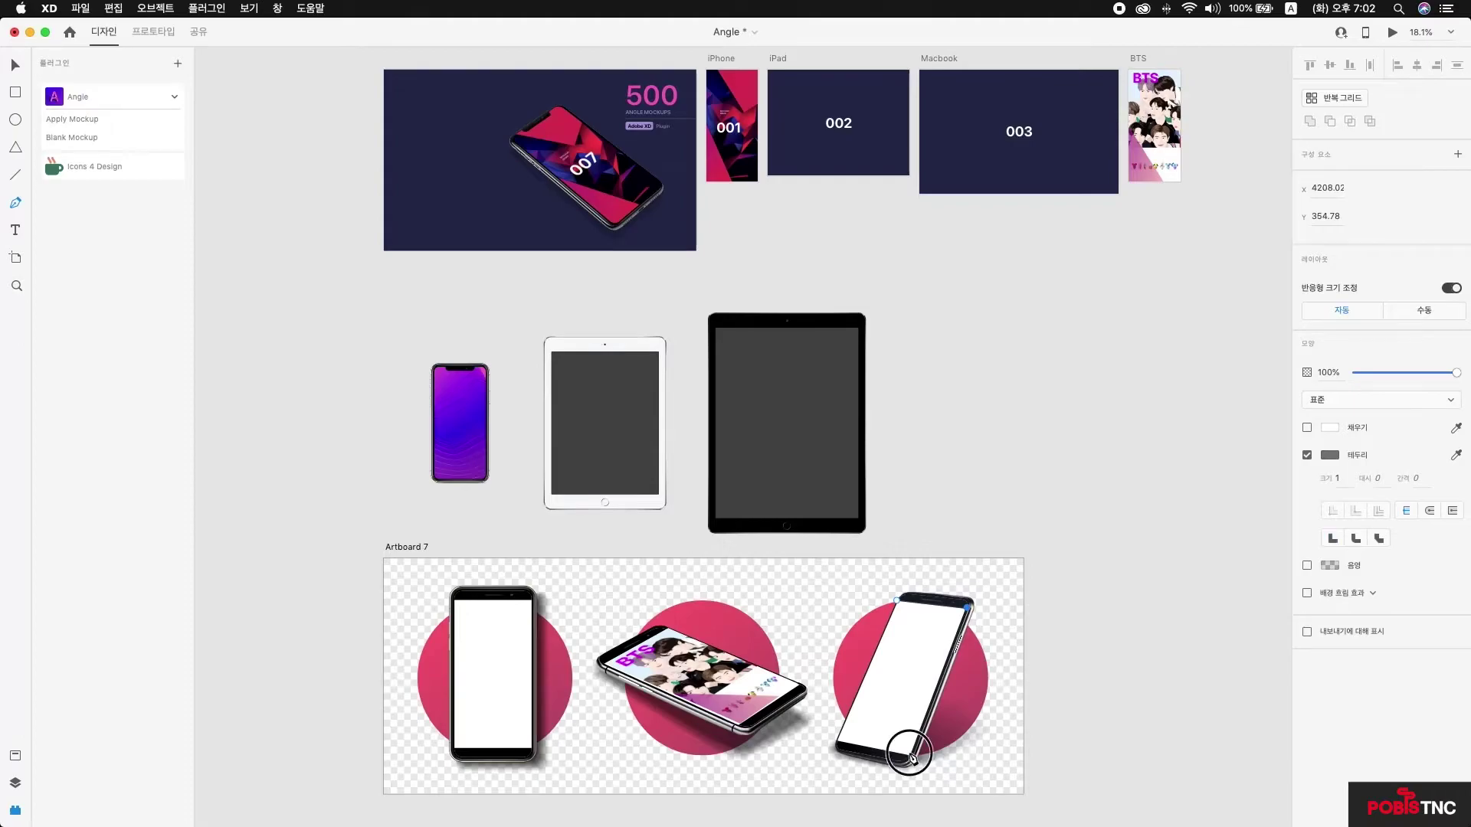
{"action": "left_click", "coordinate": [838, 741]}
{"action": "left_click", "coordinate": [897, 602]}
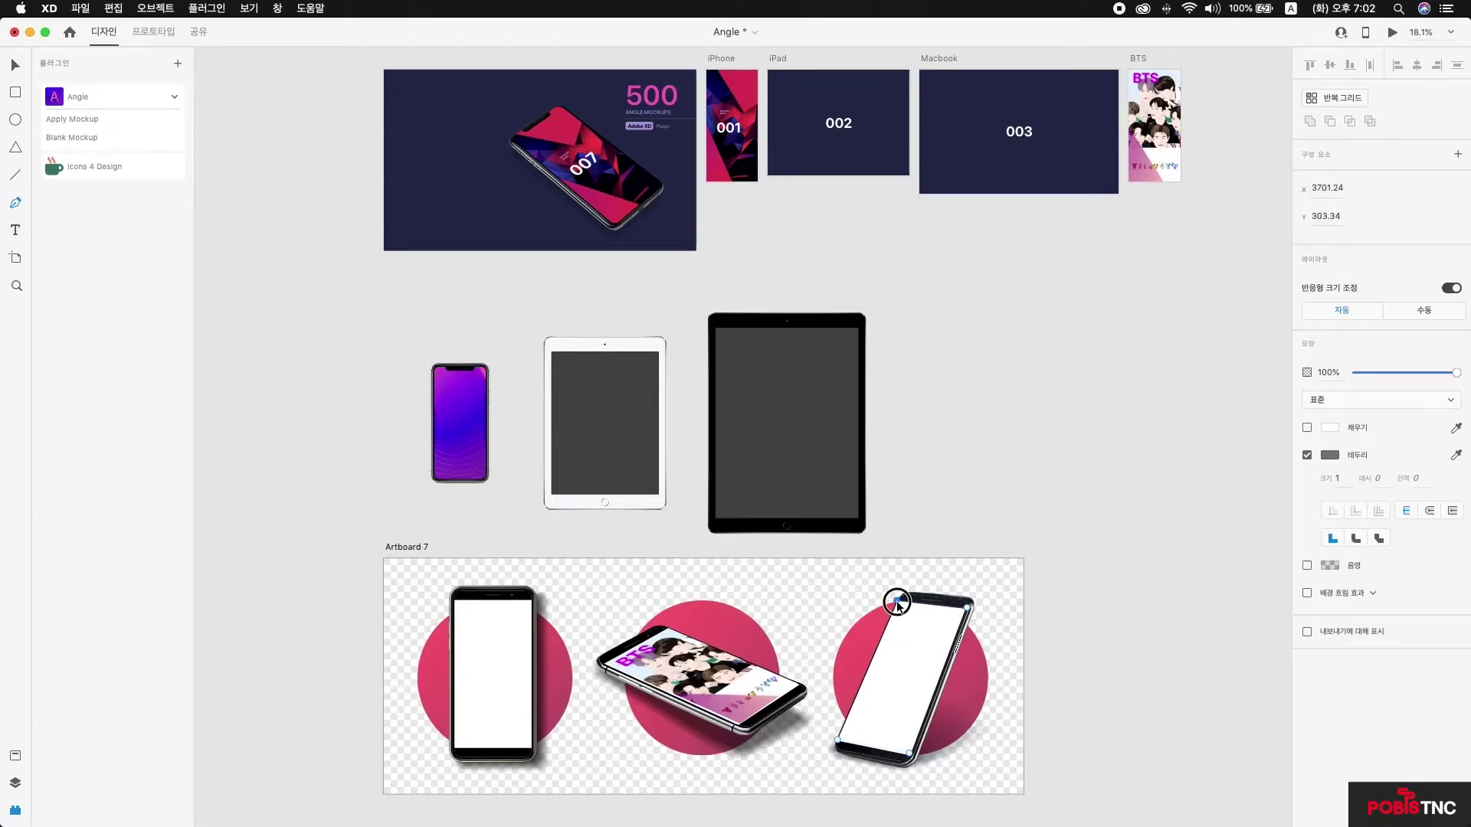
Step: Turn on the rightmost screen shape's fill and set its colour to red #BC2424
{"action": "left_click", "coordinate": [1307, 428]}
{"action": "left_click", "coordinate": [1333, 427]}
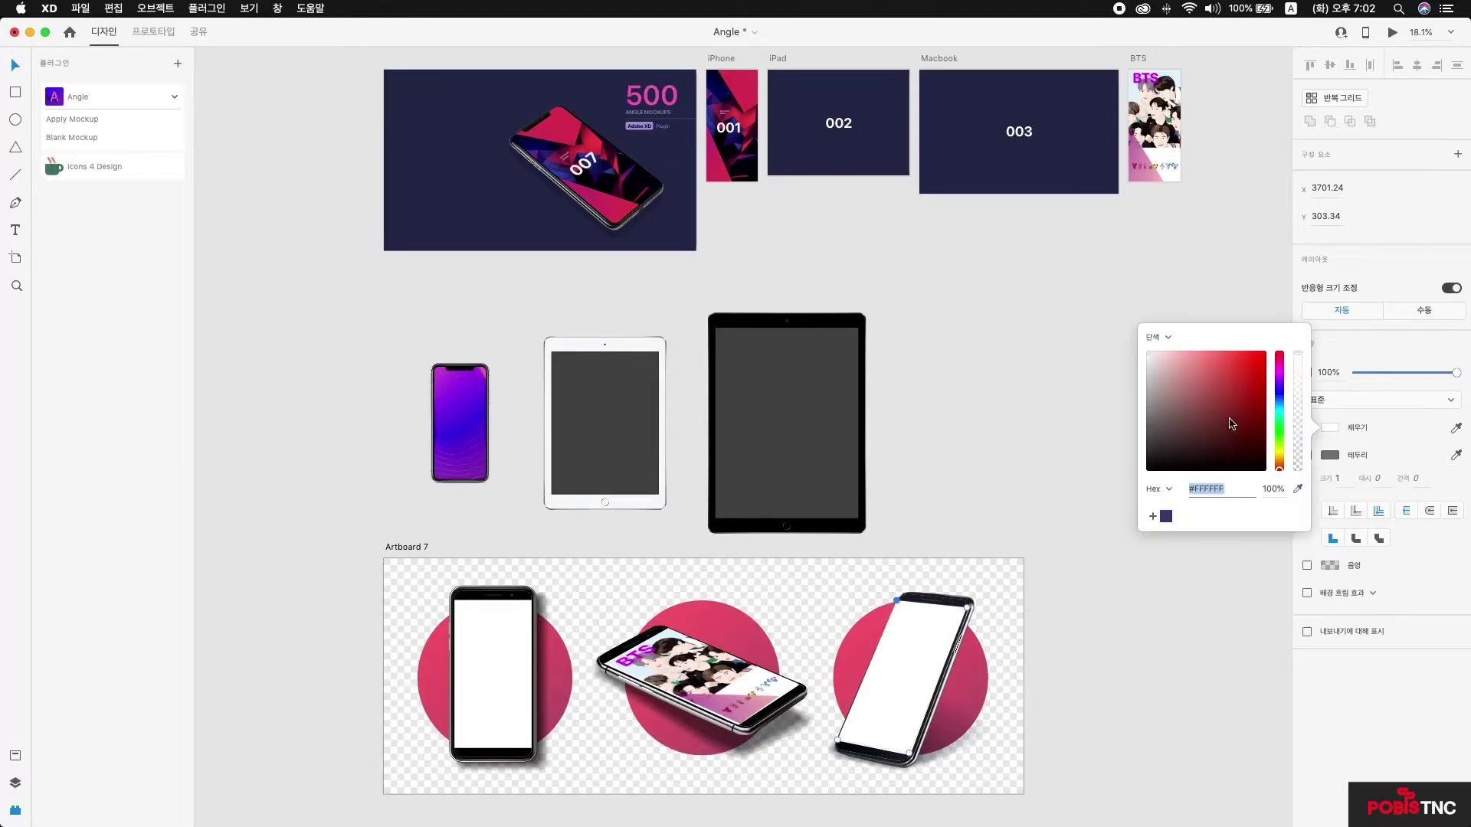
{"action": "left_click_drag", "start_coordinate": [1230, 423], "coordinate": [1244, 384]}
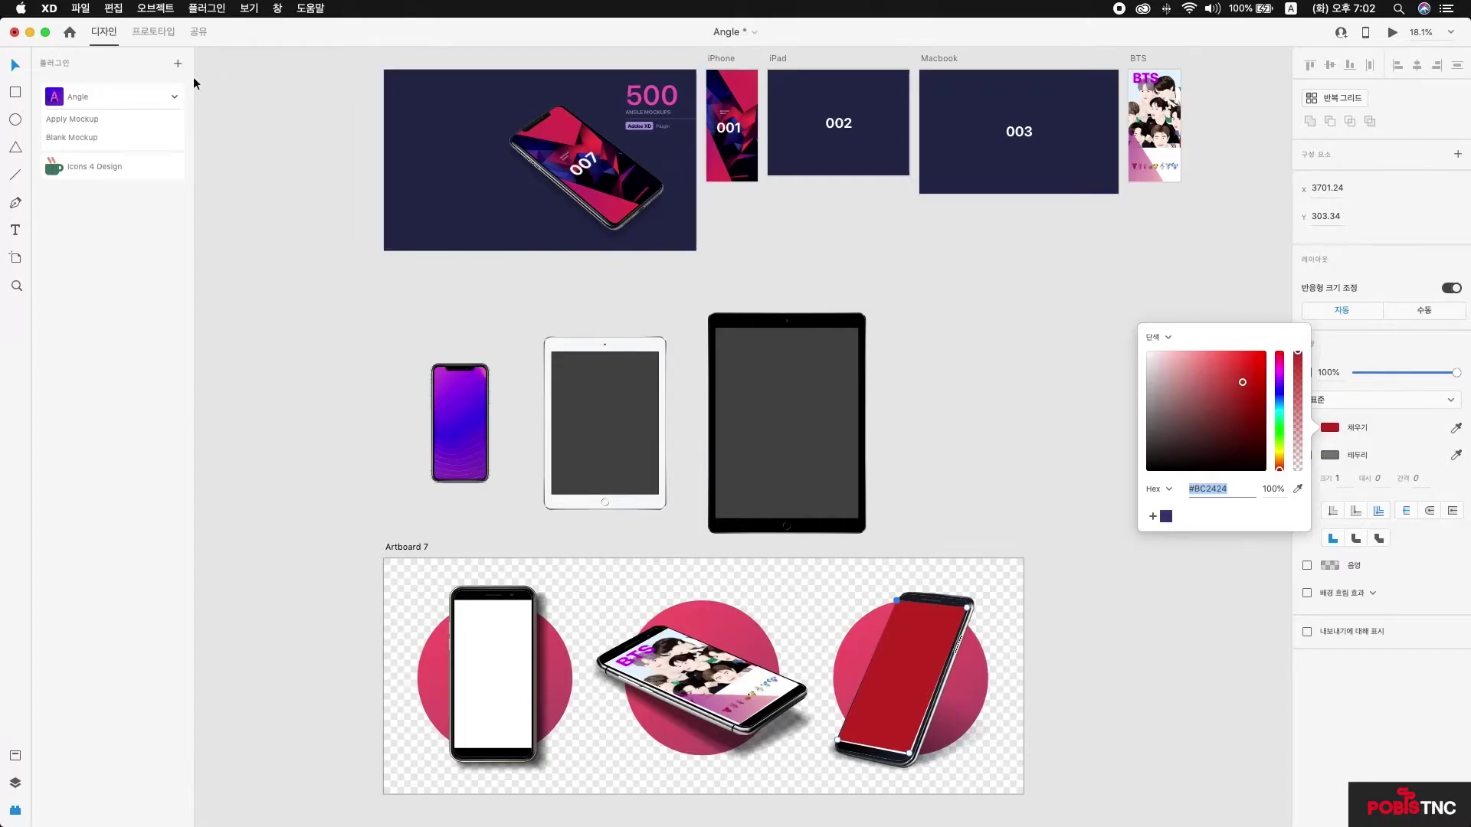
Step: Apply the BTS artboard to the rightmost phone's screen shape with Angle's Apply Mockup and clear the selection
{"action": "left_click", "coordinate": [102, 120]}
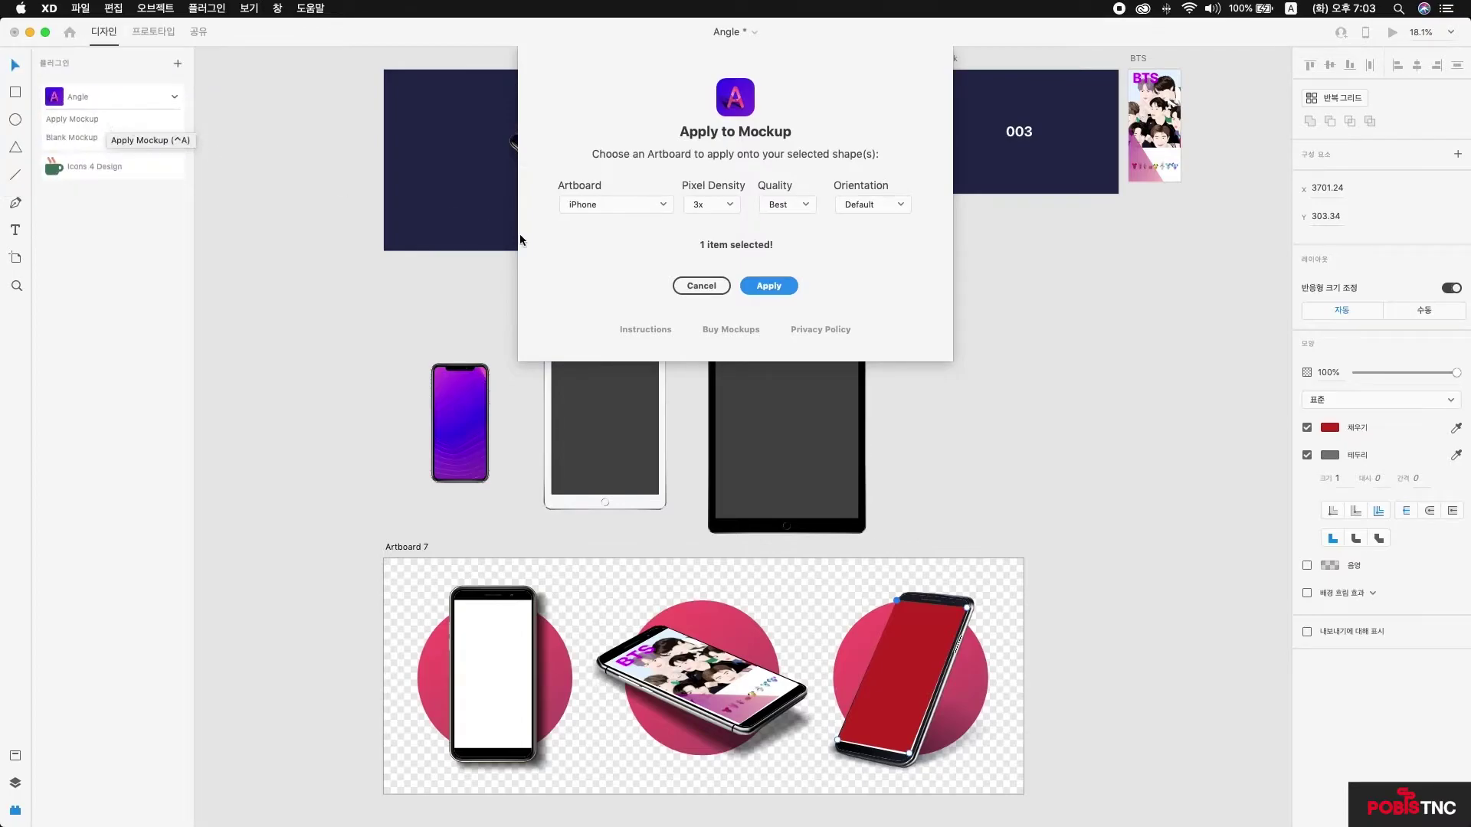
{"action": "left_click", "coordinate": [576, 204]}
{"action": "left_click", "coordinate": [625, 240]}
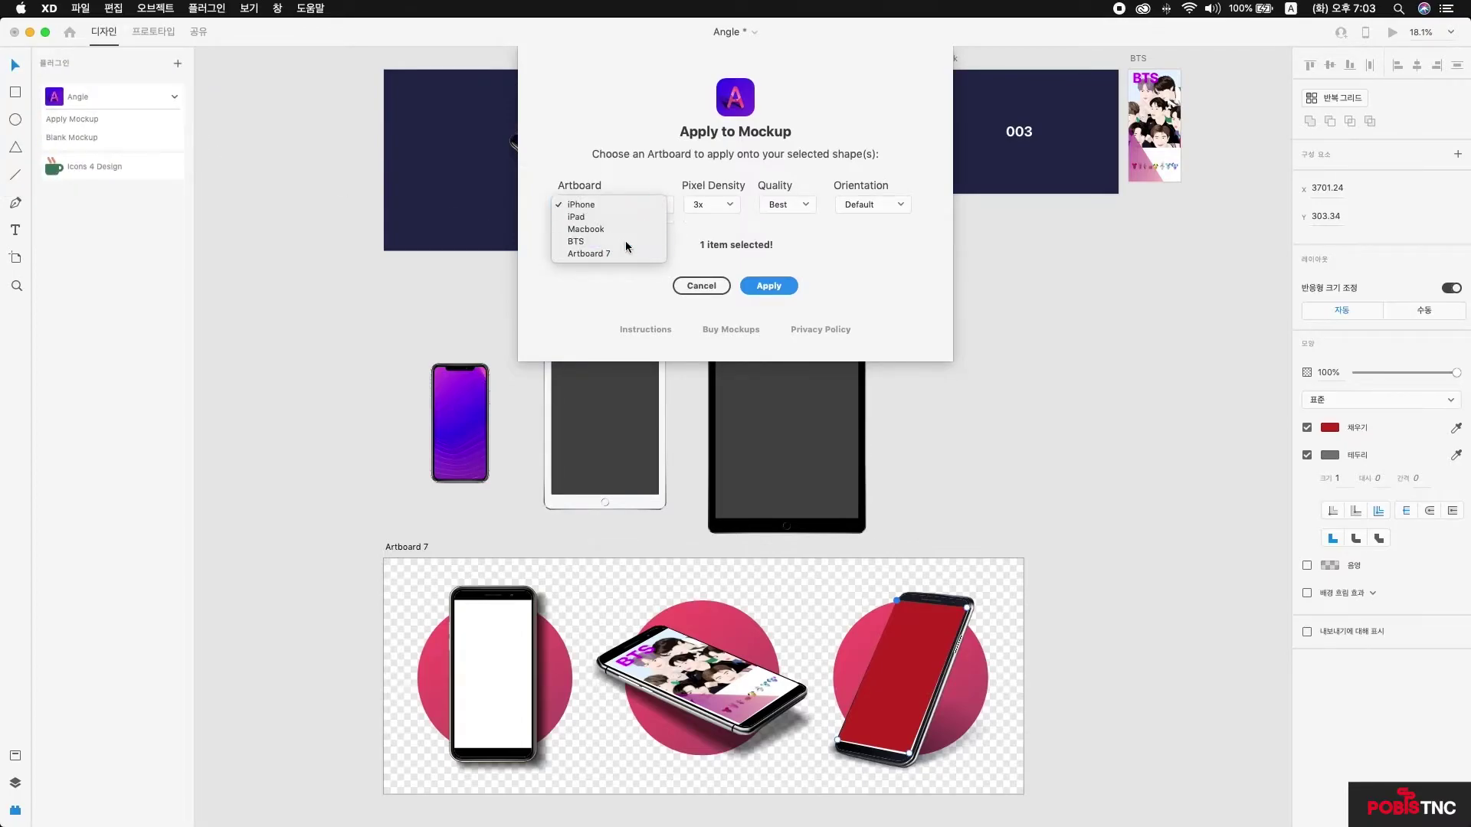
{"action": "left_click", "coordinate": [783, 284]}
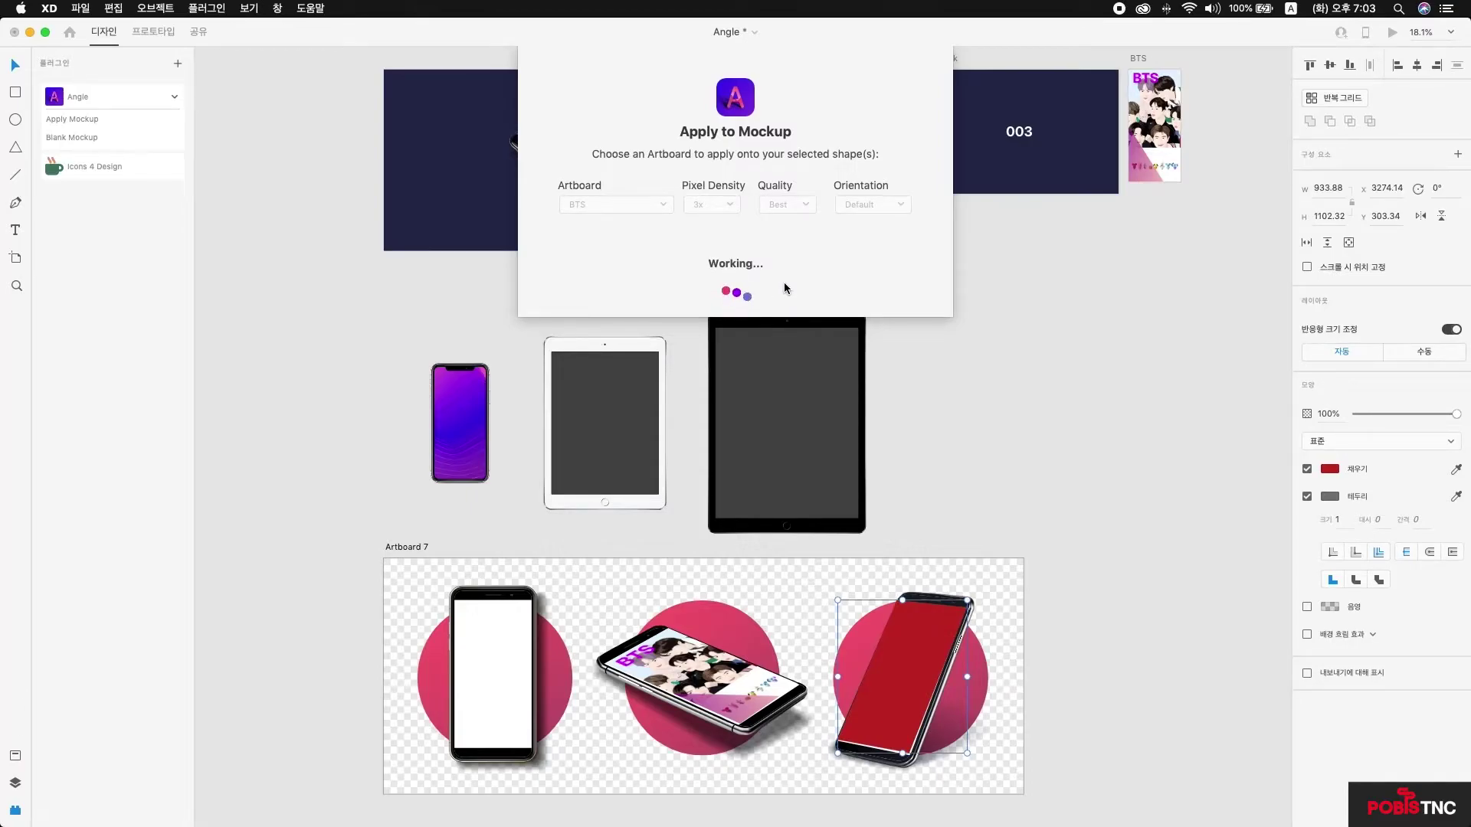
{"action": "left_click", "coordinate": [1076, 536]}
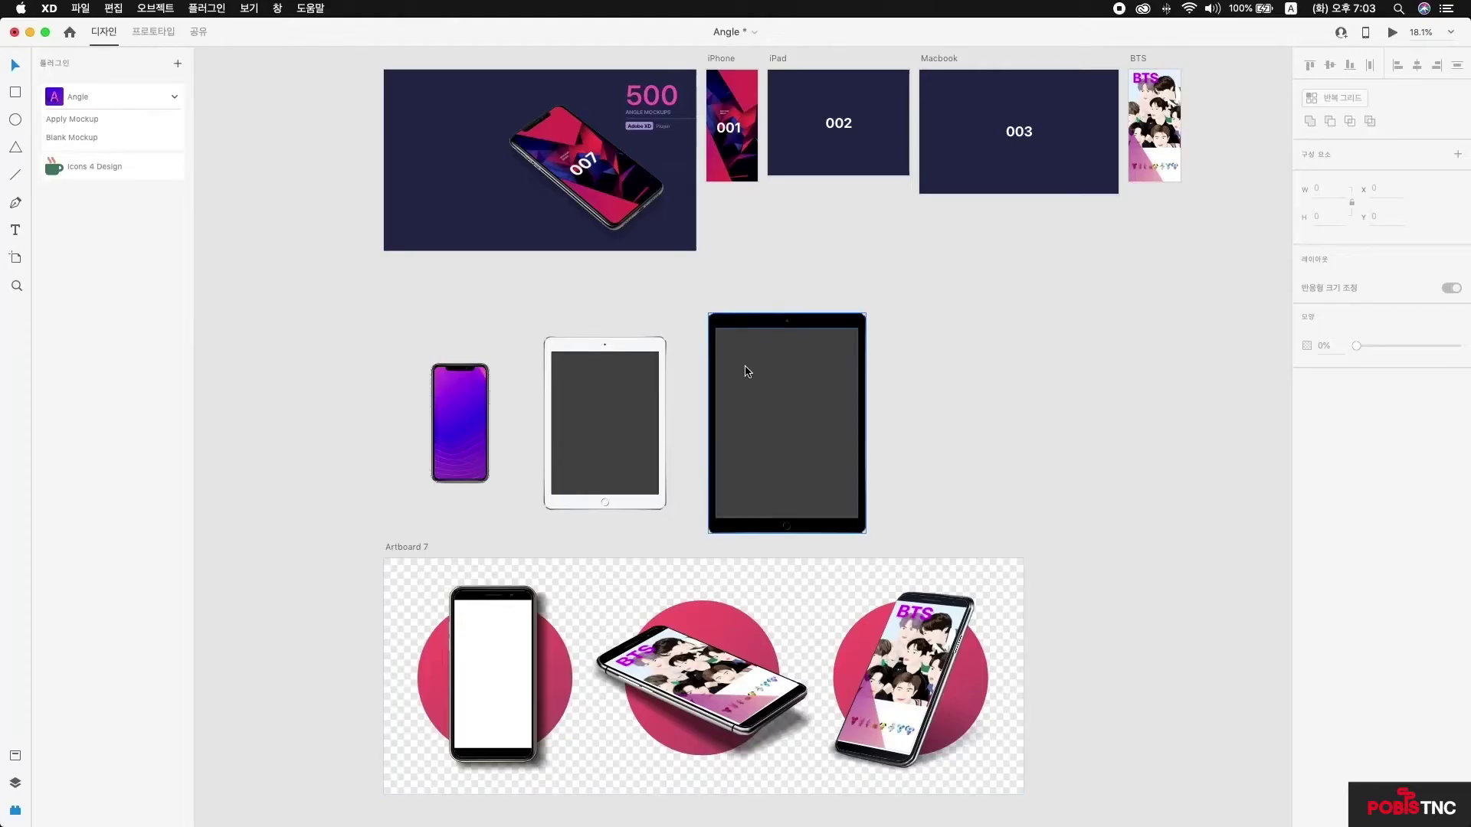
Step: Close the Angle document without saving and open google-sheets-demo.xd from the google-sheets folder in 11_XD플러그인1 through Finder
{"action": "left_click", "coordinate": [15, 34]}
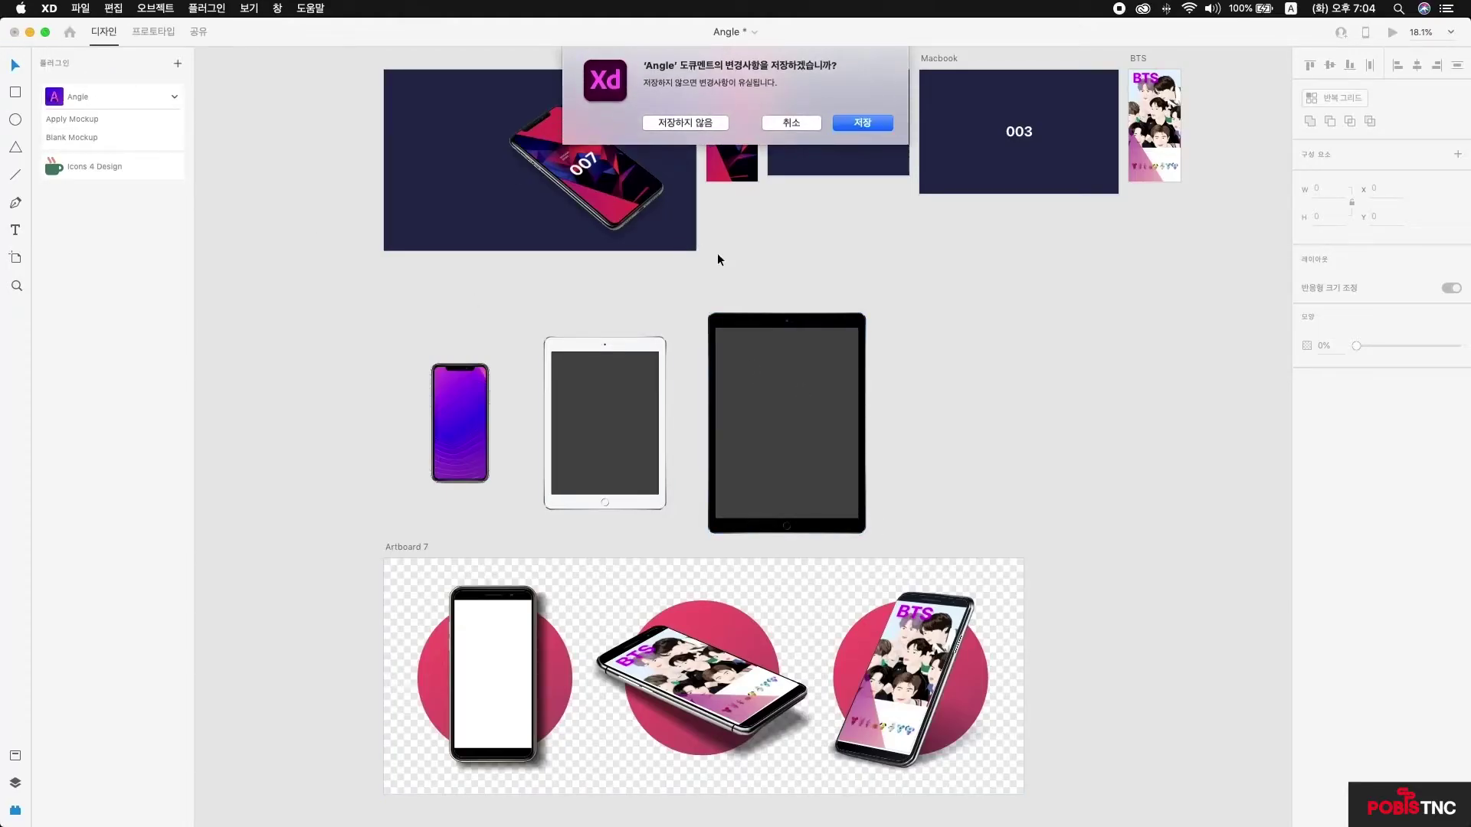
{"action": "left_click", "coordinate": [685, 91]}
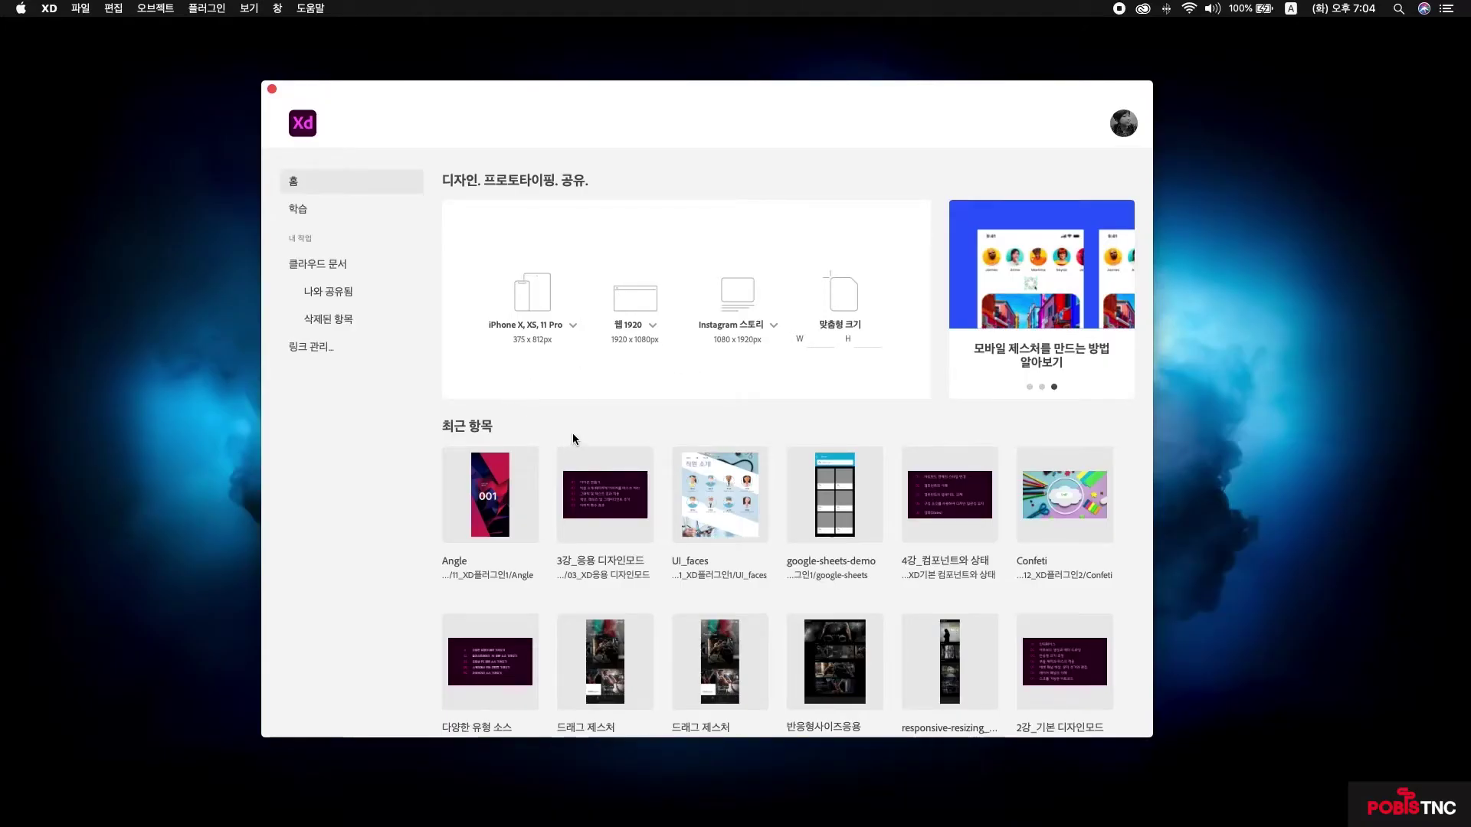
{"action": "key", "text": "ctrl+Up"}
{"action": "left_click", "coordinate": [1001, 349]}
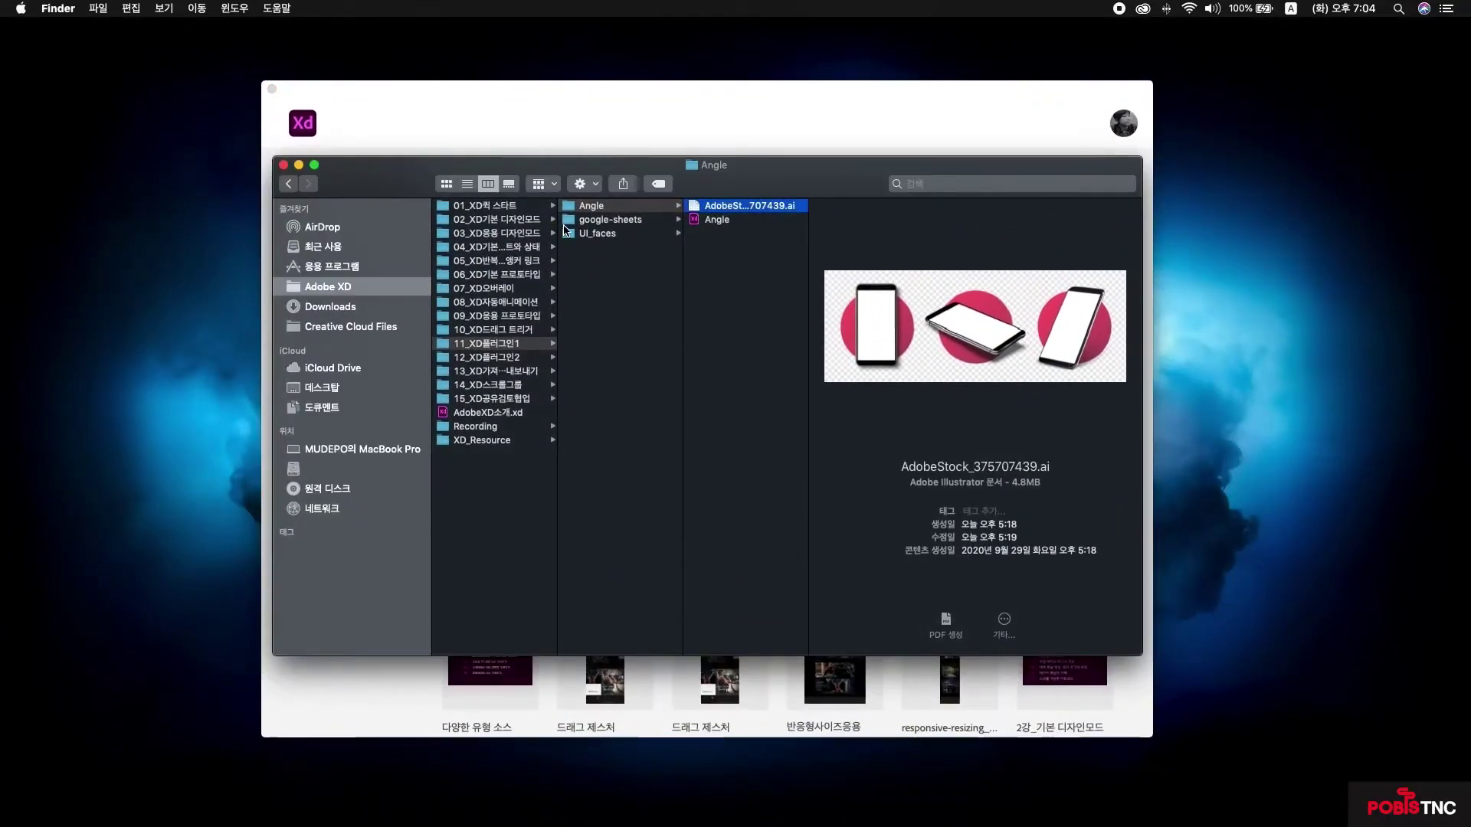
{"action": "left_click", "coordinate": [571, 222]}
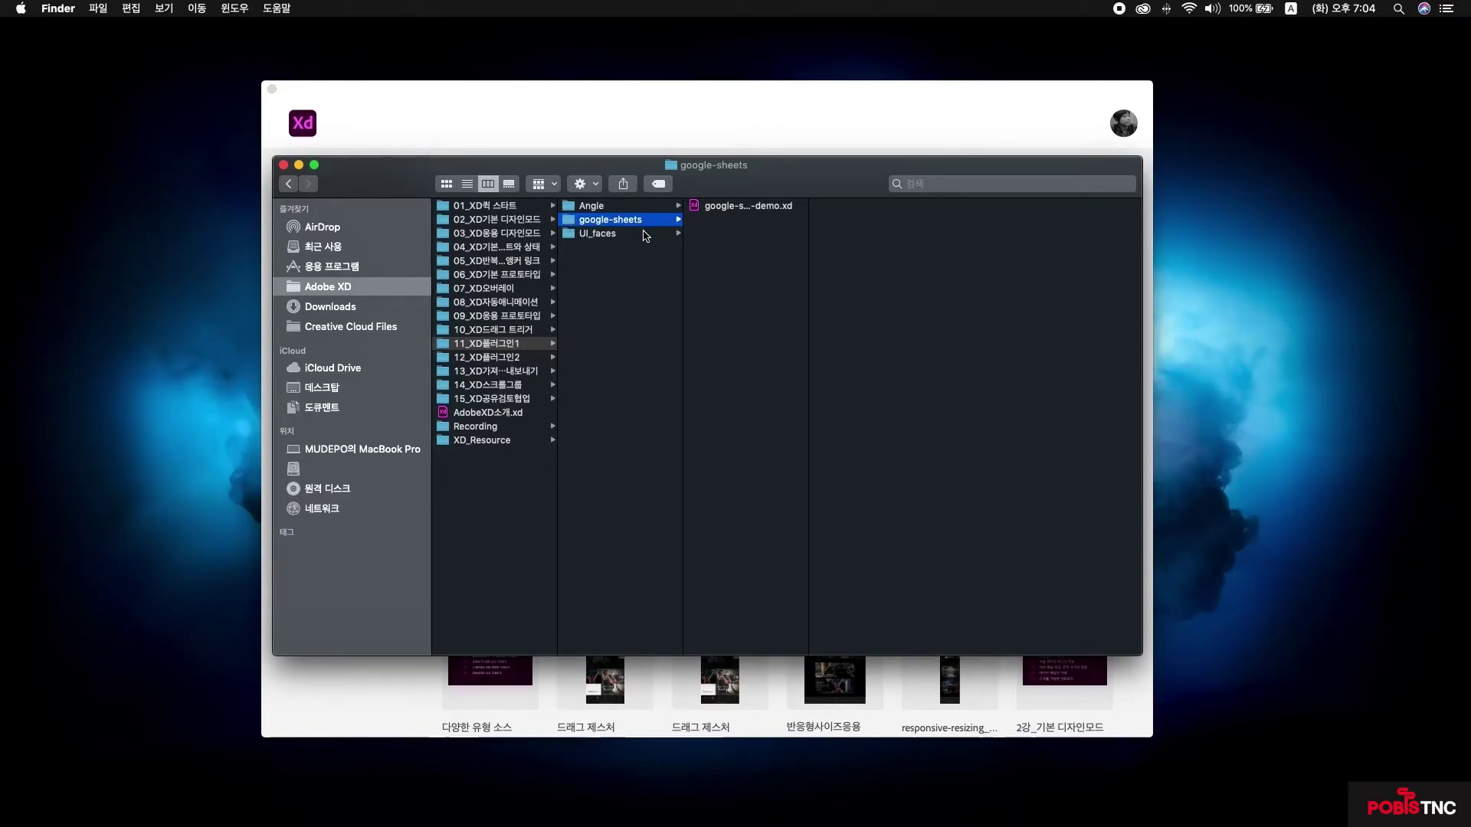
{"action": "left_click", "coordinate": [699, 209]}
{"action": "left_click", "coordinate": [697, 208]}
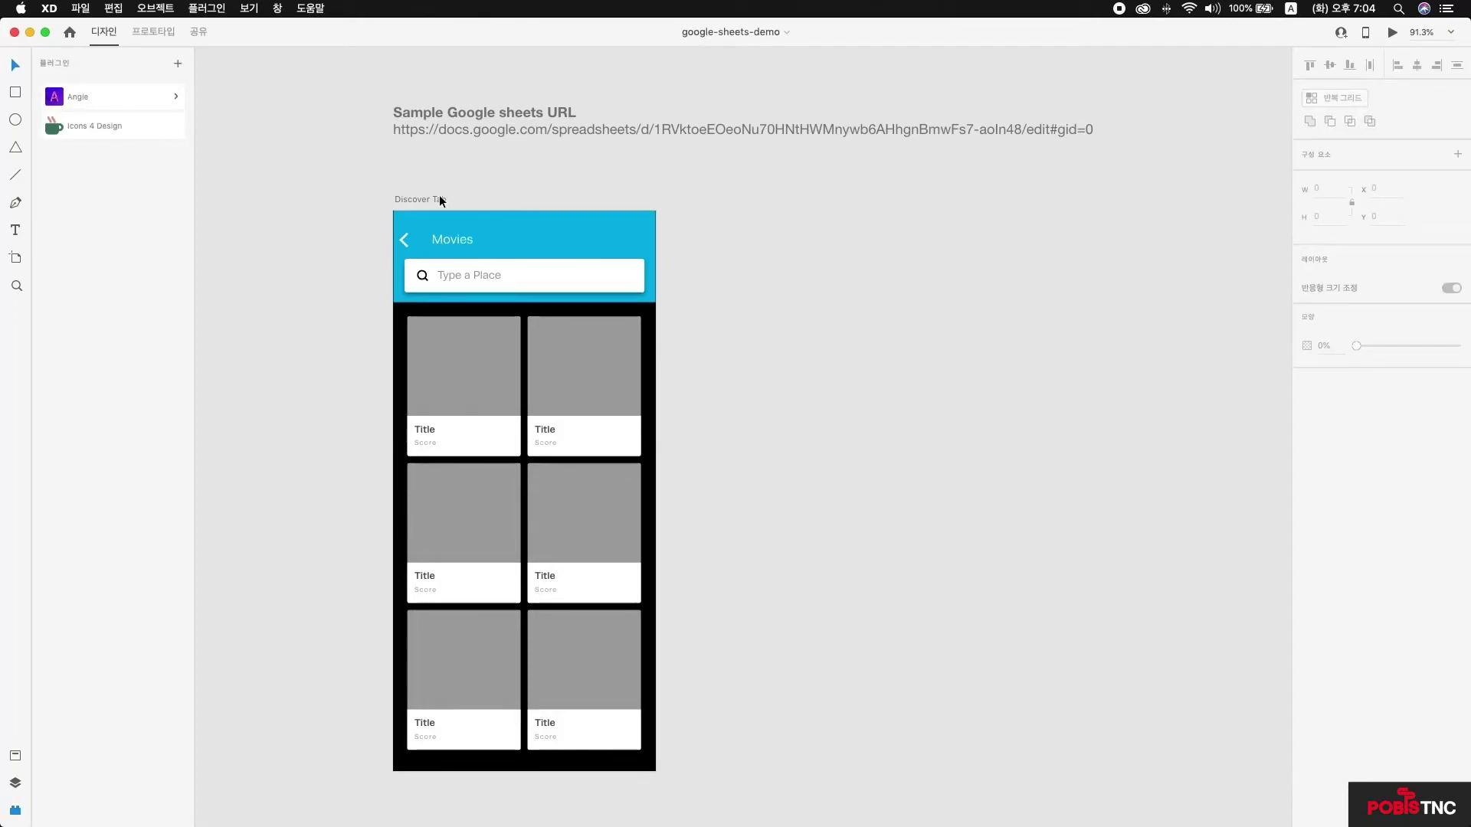
Step: Examine the six placeholder movie cards on the Discover Tab artboard one by one, and clear the selection
{"action": "left_click", "coordinate": [460, 361]}
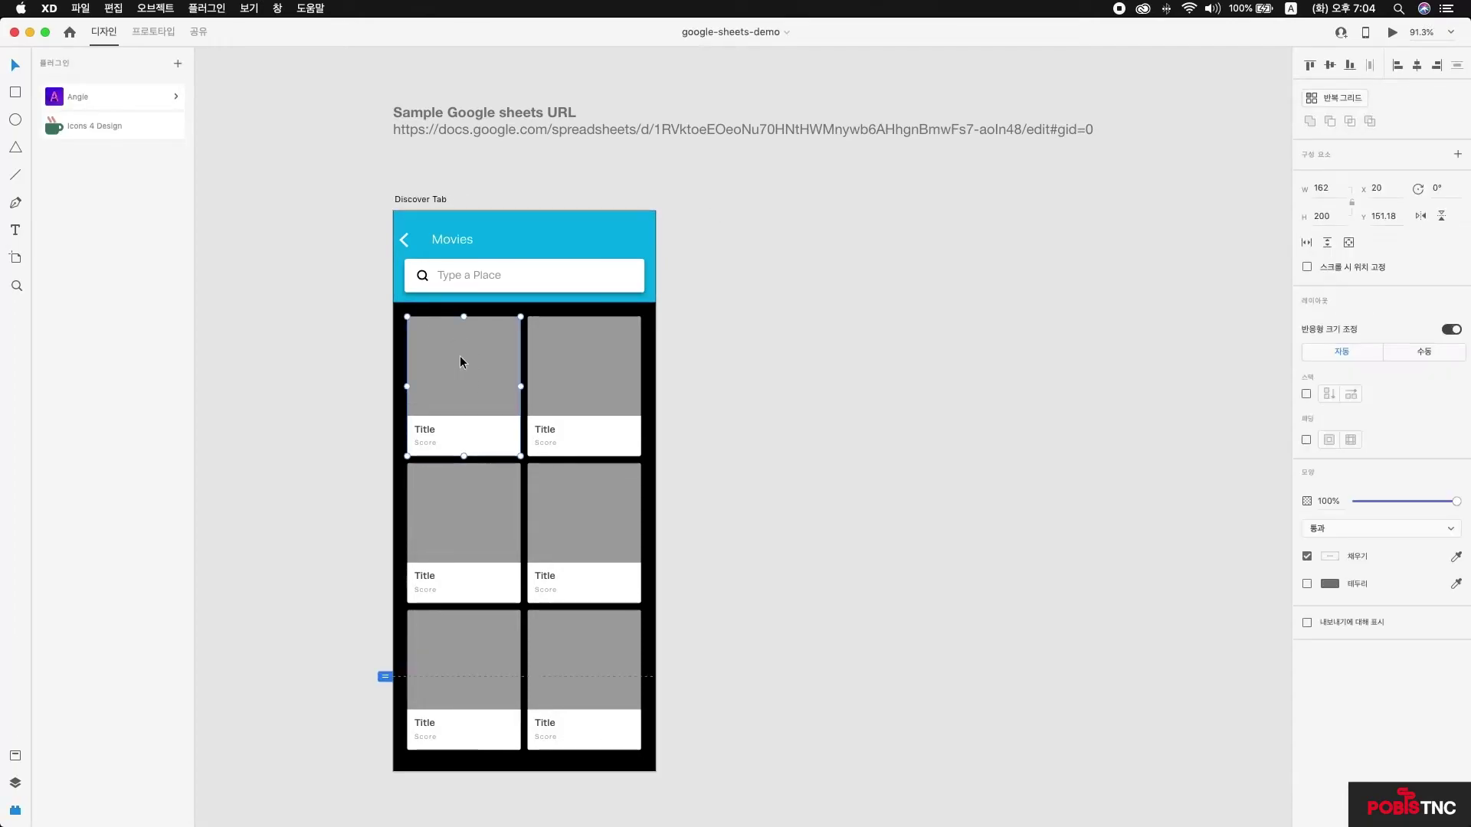
{"action": "left_click", "coordinate": [582, 364]}
{"action": "left_click", "coordinate": [498, 476]}
{"action": "left_click", "coordinate": [566, 496]}
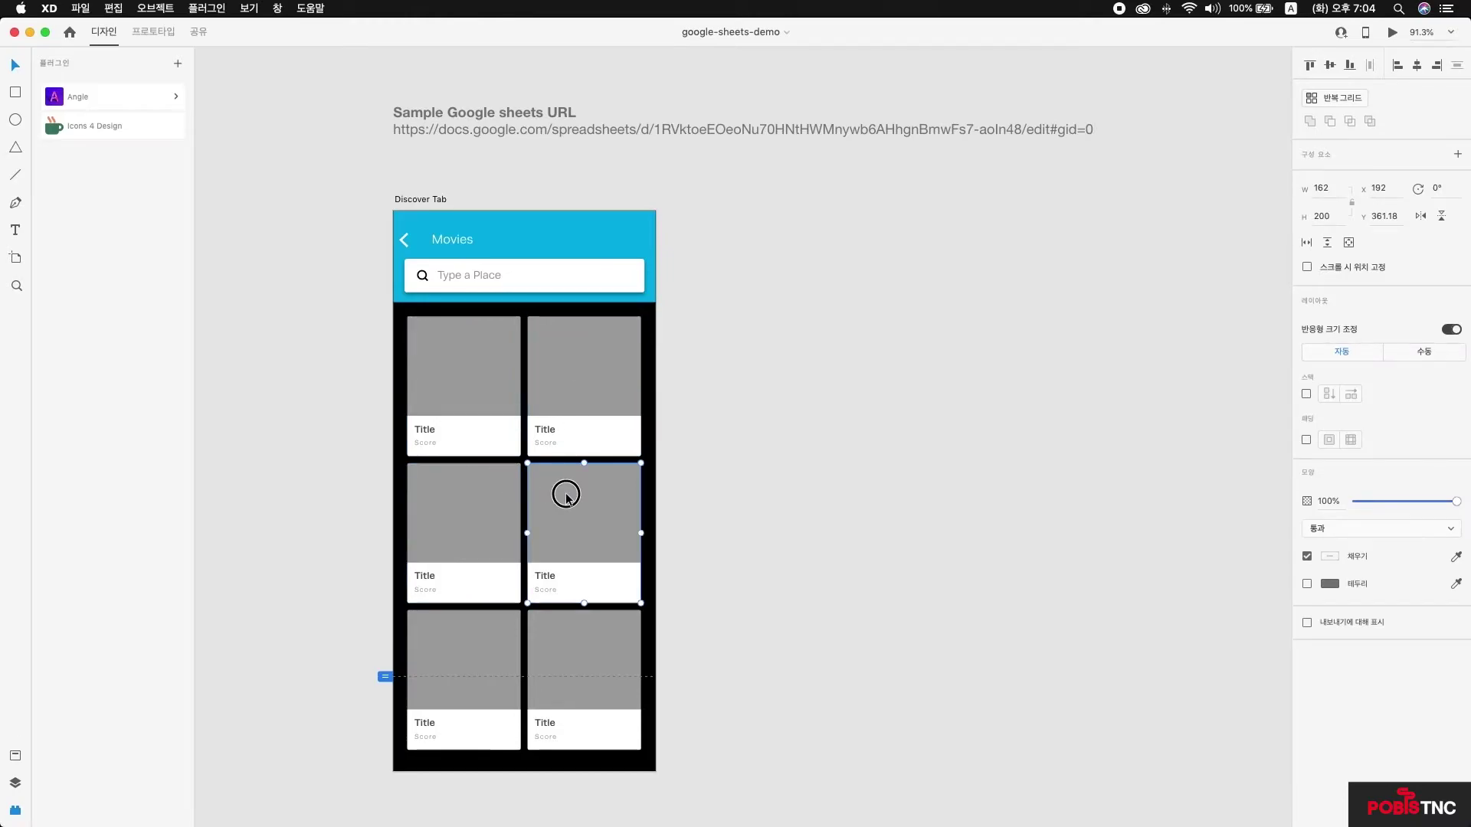
{"action": "left_click", "coordinate": [495, 619]}
{"action": "left_click", "coordinate": [581, 628]}
{"action": "left_click", "coordinate": [726, 585]}
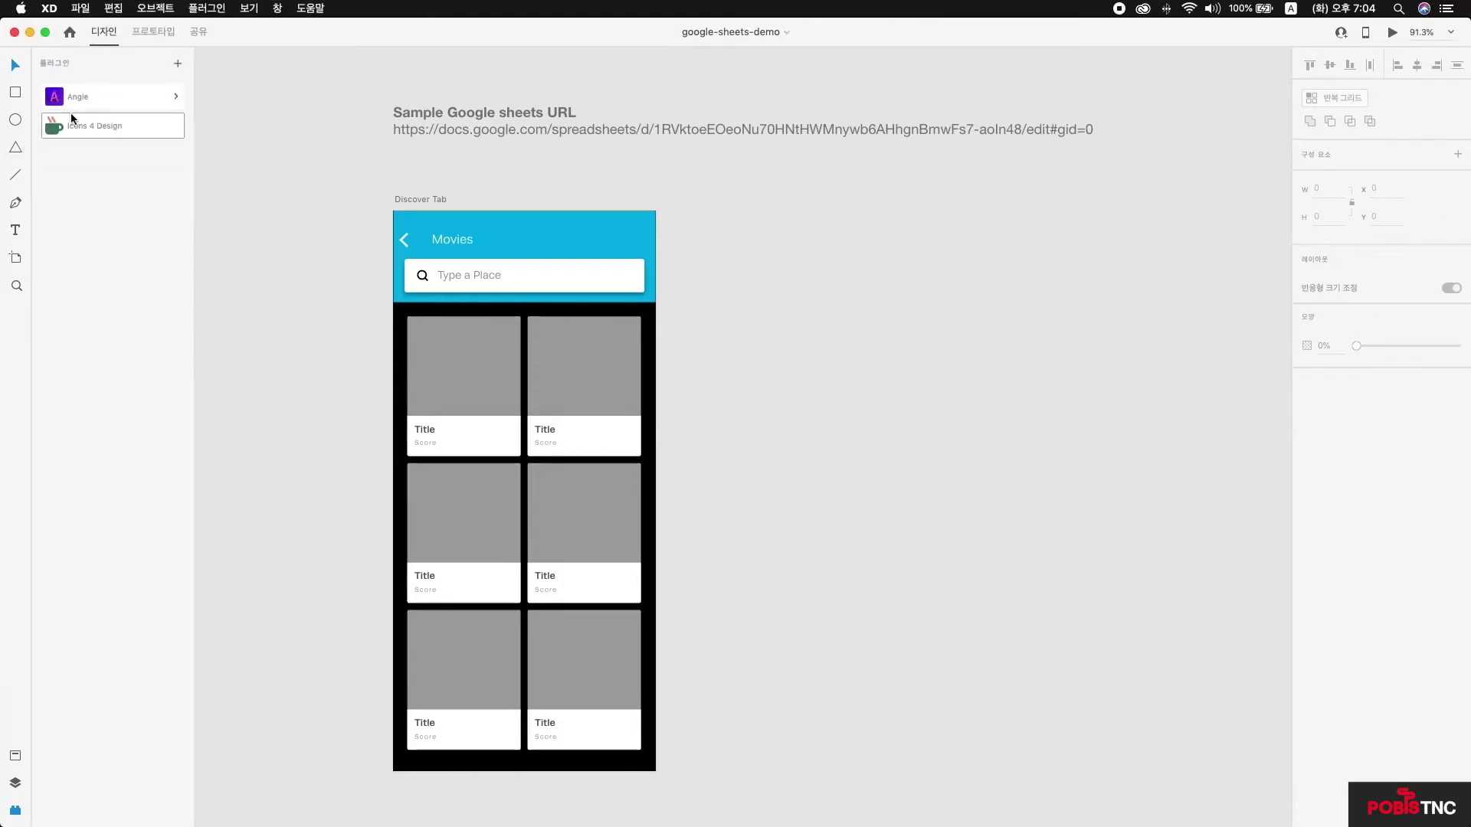
Step: Search the plugin marketplace for "google", install the Google Sheets plugin, and close the marketplace window
{"action": "left_click", "coordinate": [178, 62]}
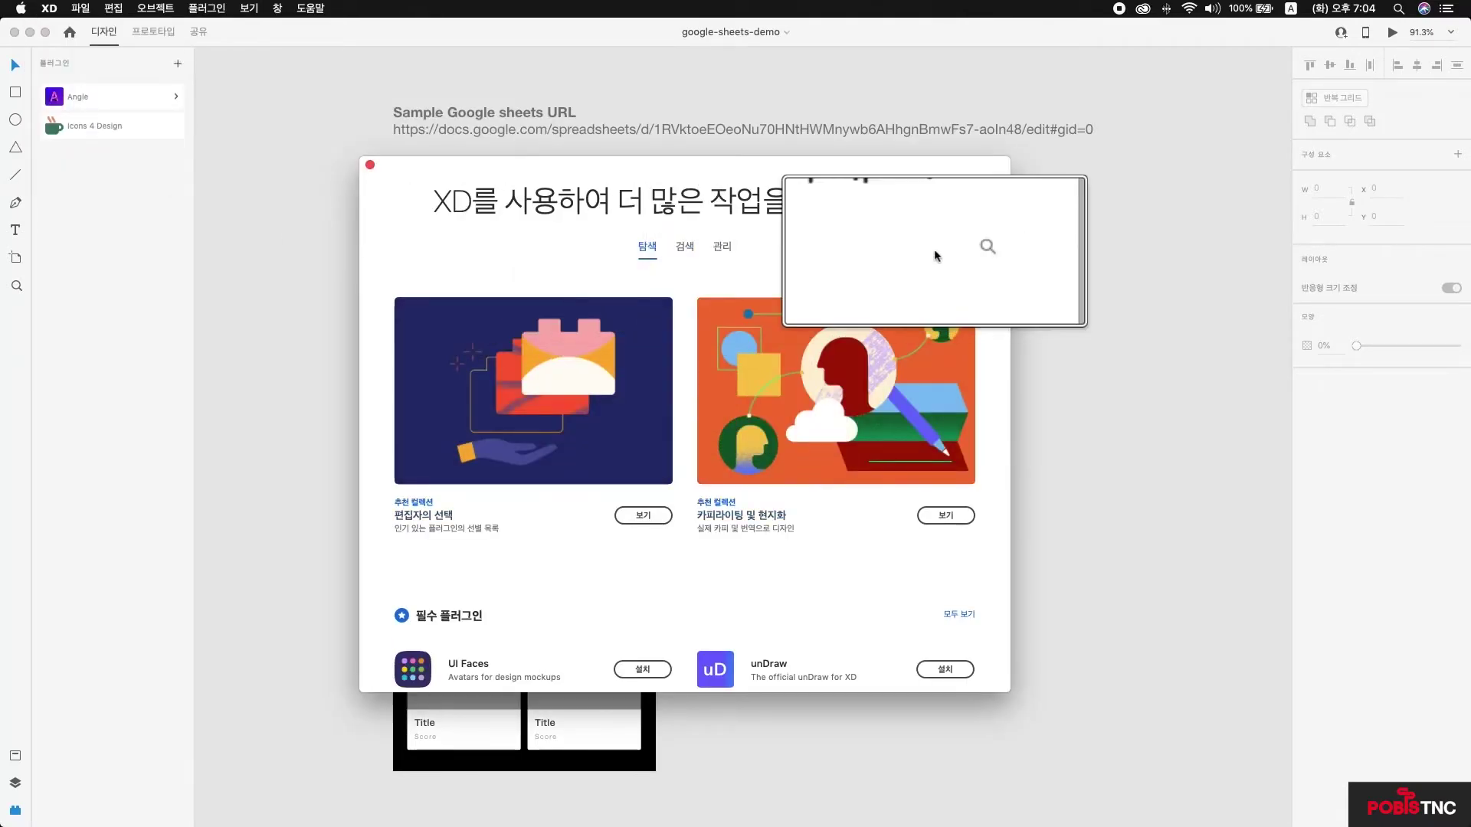
{"action": "left_click", "coordinate": [962, 249]}
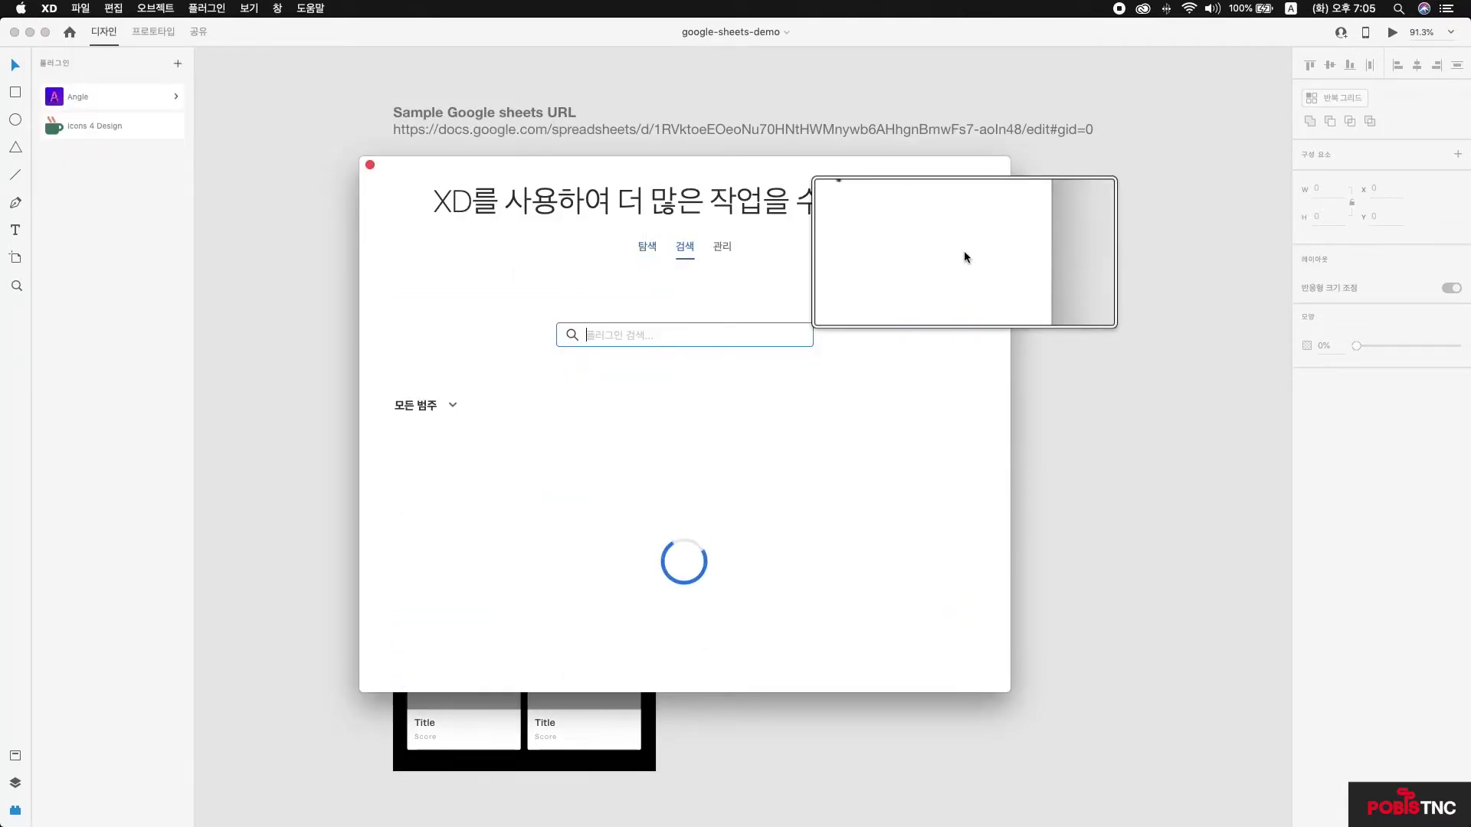
{"action": "left_click", "coordinate": [675, 336]}
{"action": "type", "text": "goo"}
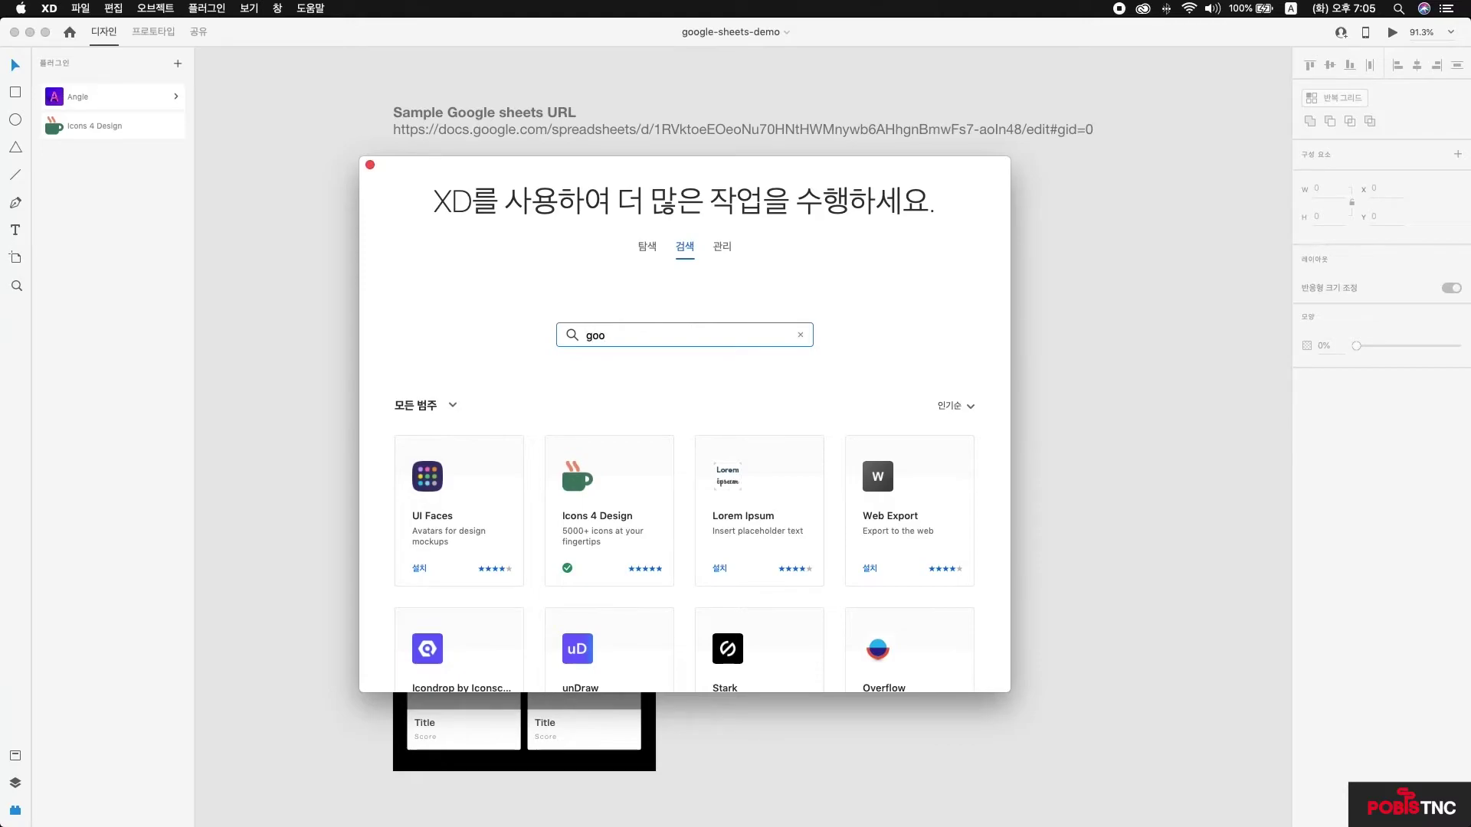
{"action": "type", "text": "gle"}
{"action": "key", "text": "Return"}
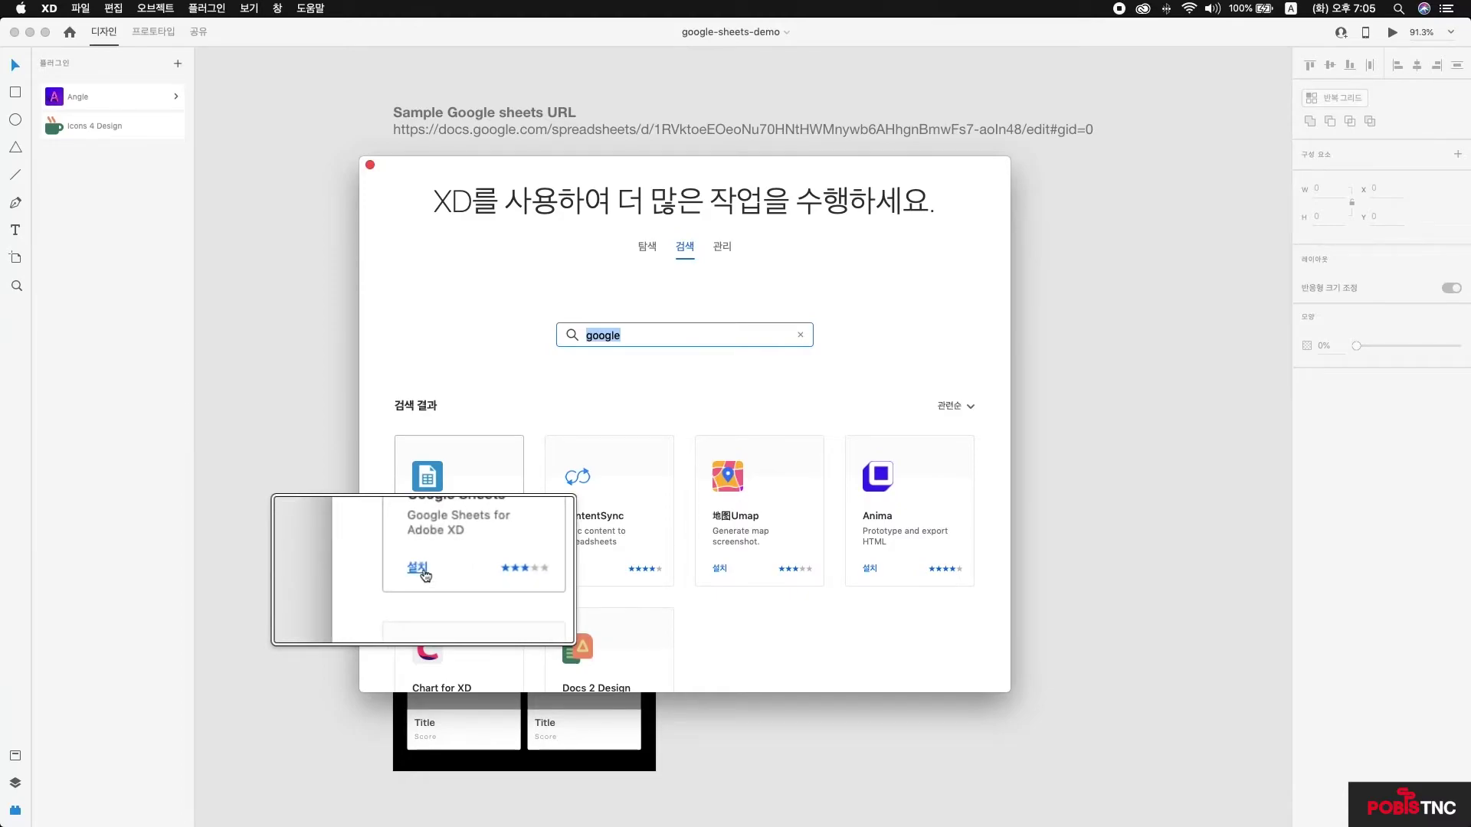
{"action": "left_click", "coordinate": [419, 569]}
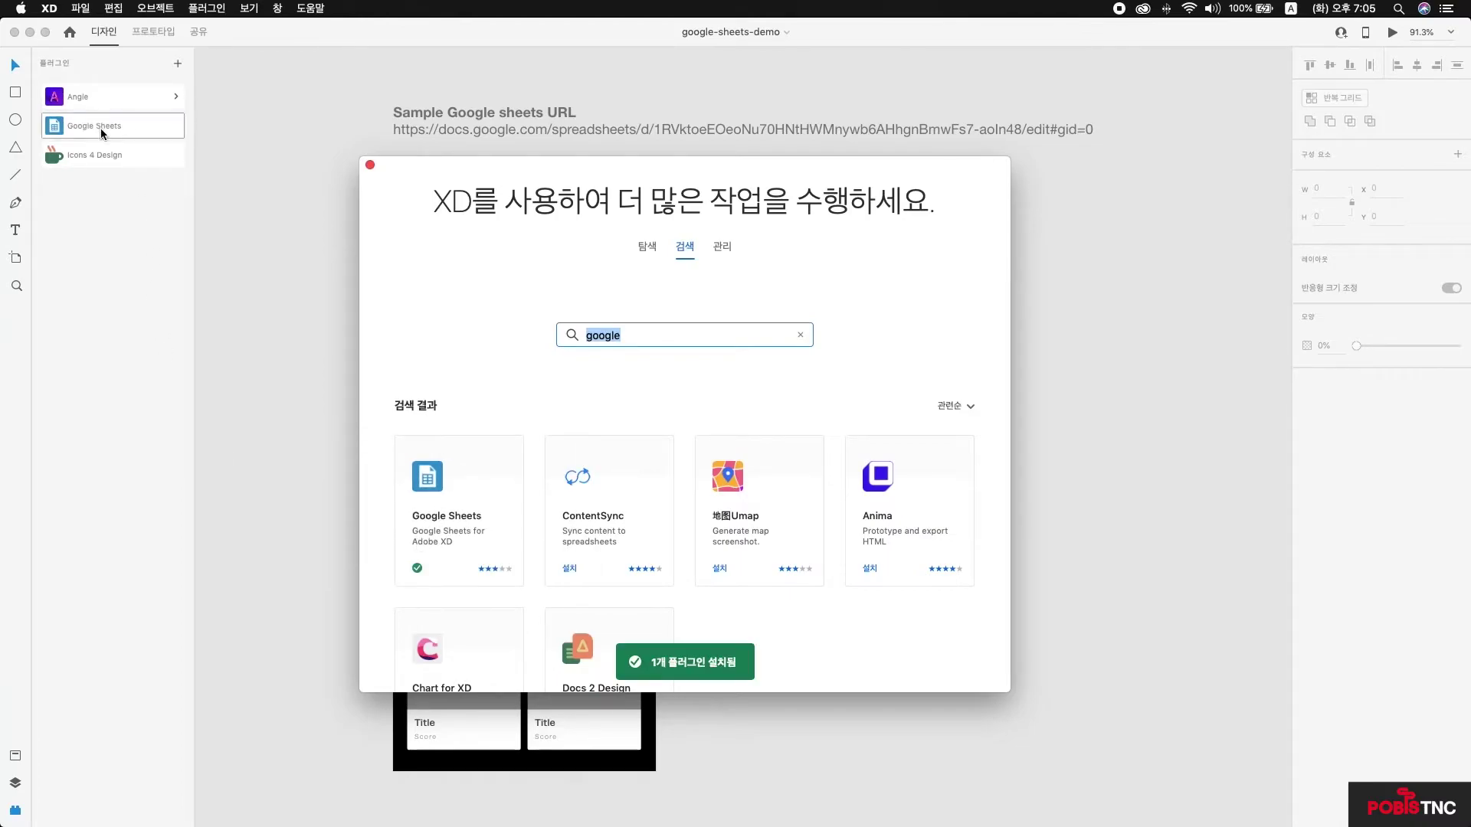
{"action": "left_click", "coordinate": [366, 164]}
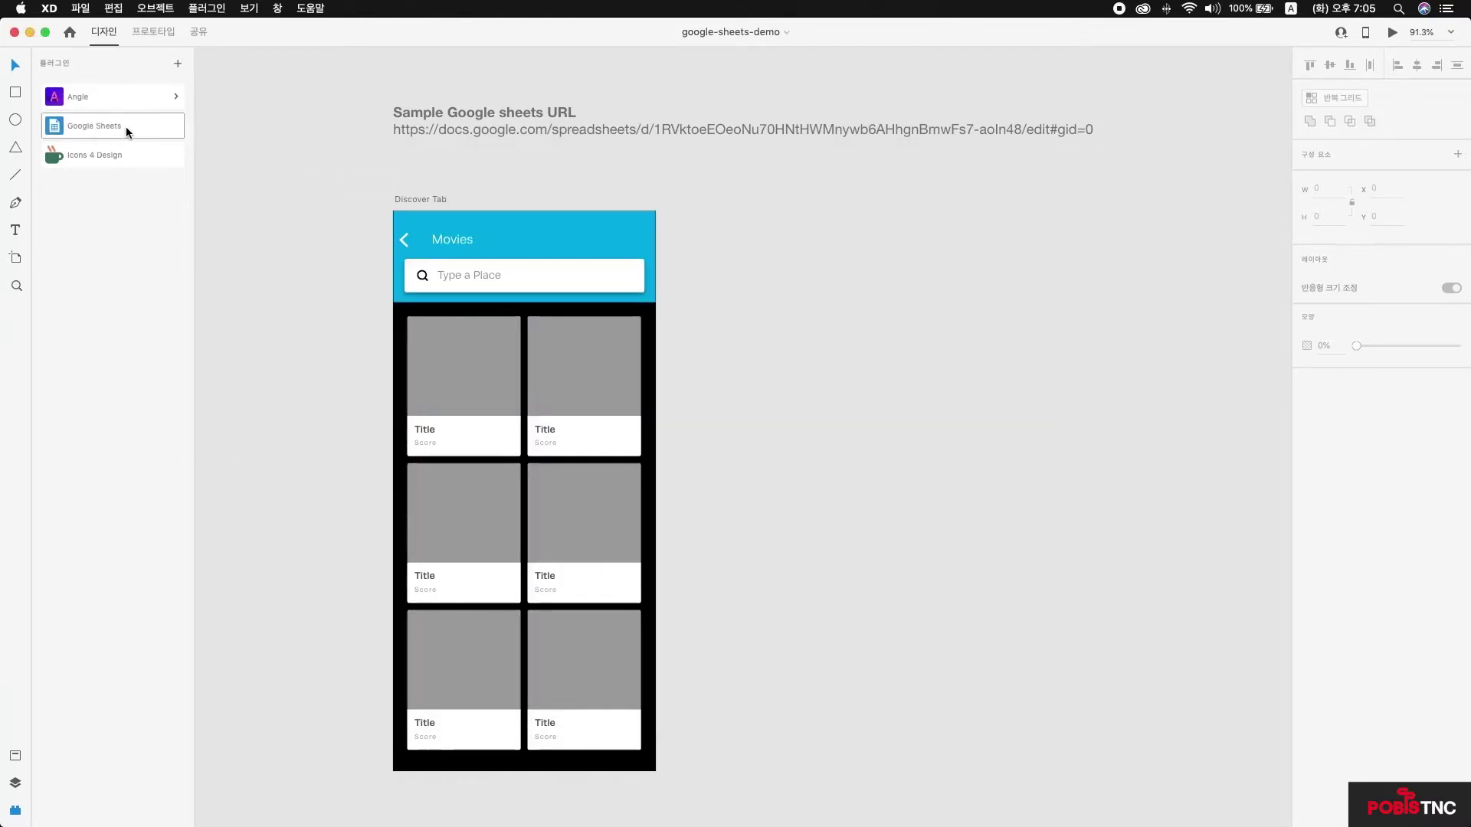
Step: Open the newly installed Google Sheets plugin, return to the plugin list, and reopen it
{"action": "left_click", "coordinate": [133, 127]}
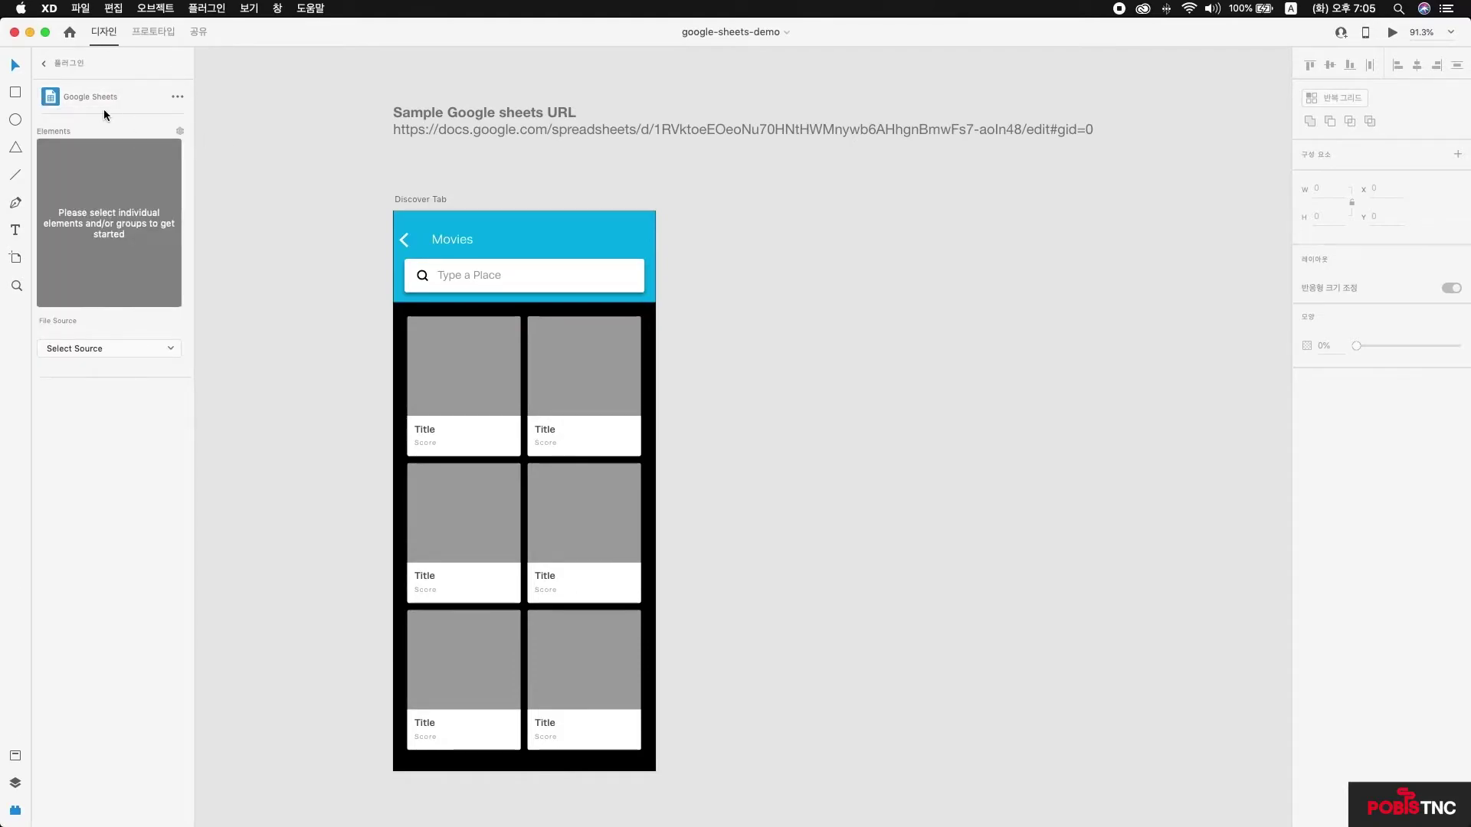
{"action": "left_click", "coordinate": [45, 64]}
{"action": "left_click", "coordinate": [67, 122]}
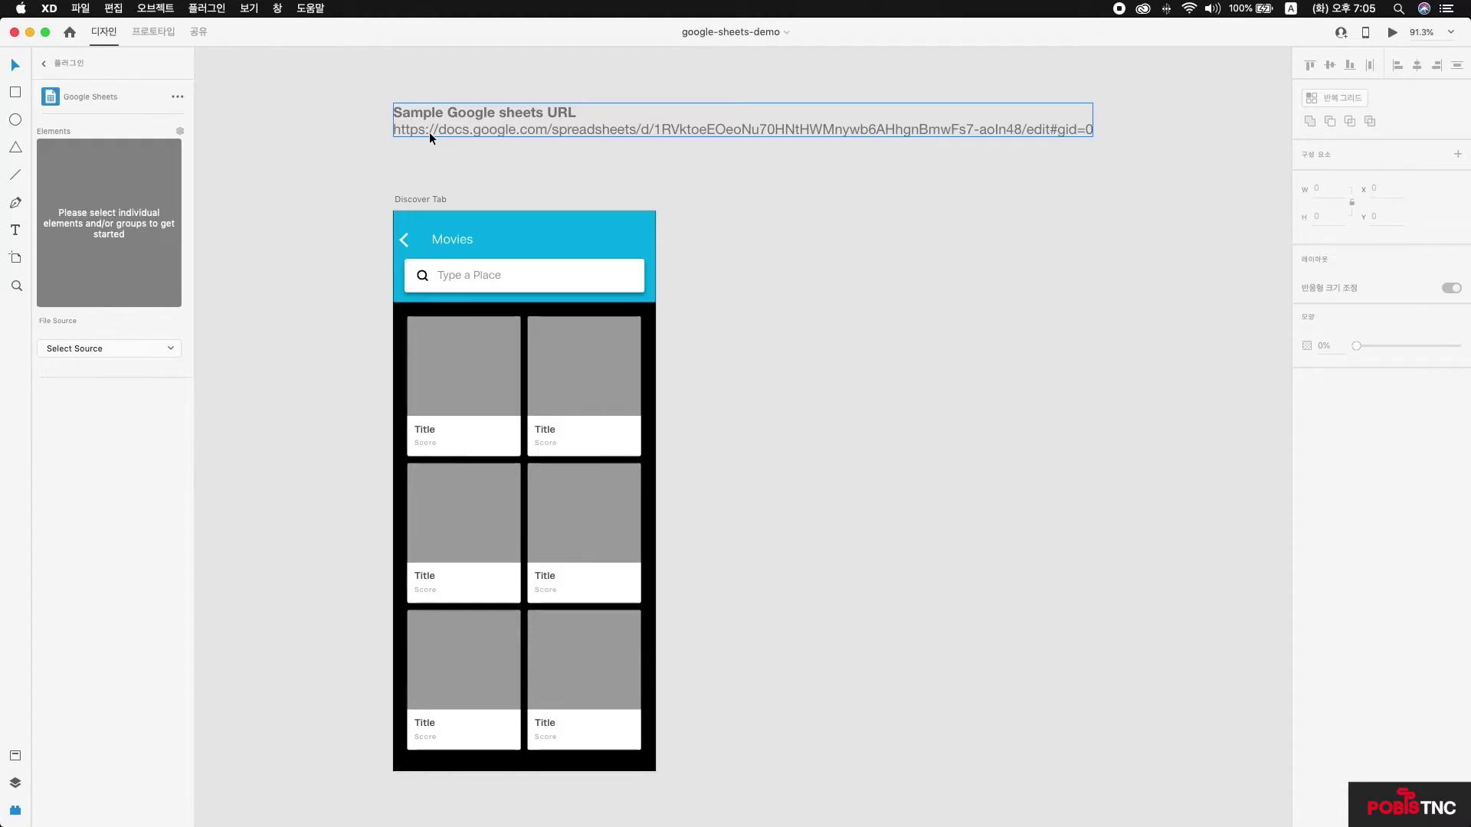
Step: Copy the sample Google Sheets URL above the artboard and switch to the Mock Movie Data spreadsheet in Chrome
{"action": "double_click", "coordinate": [475, 130]}
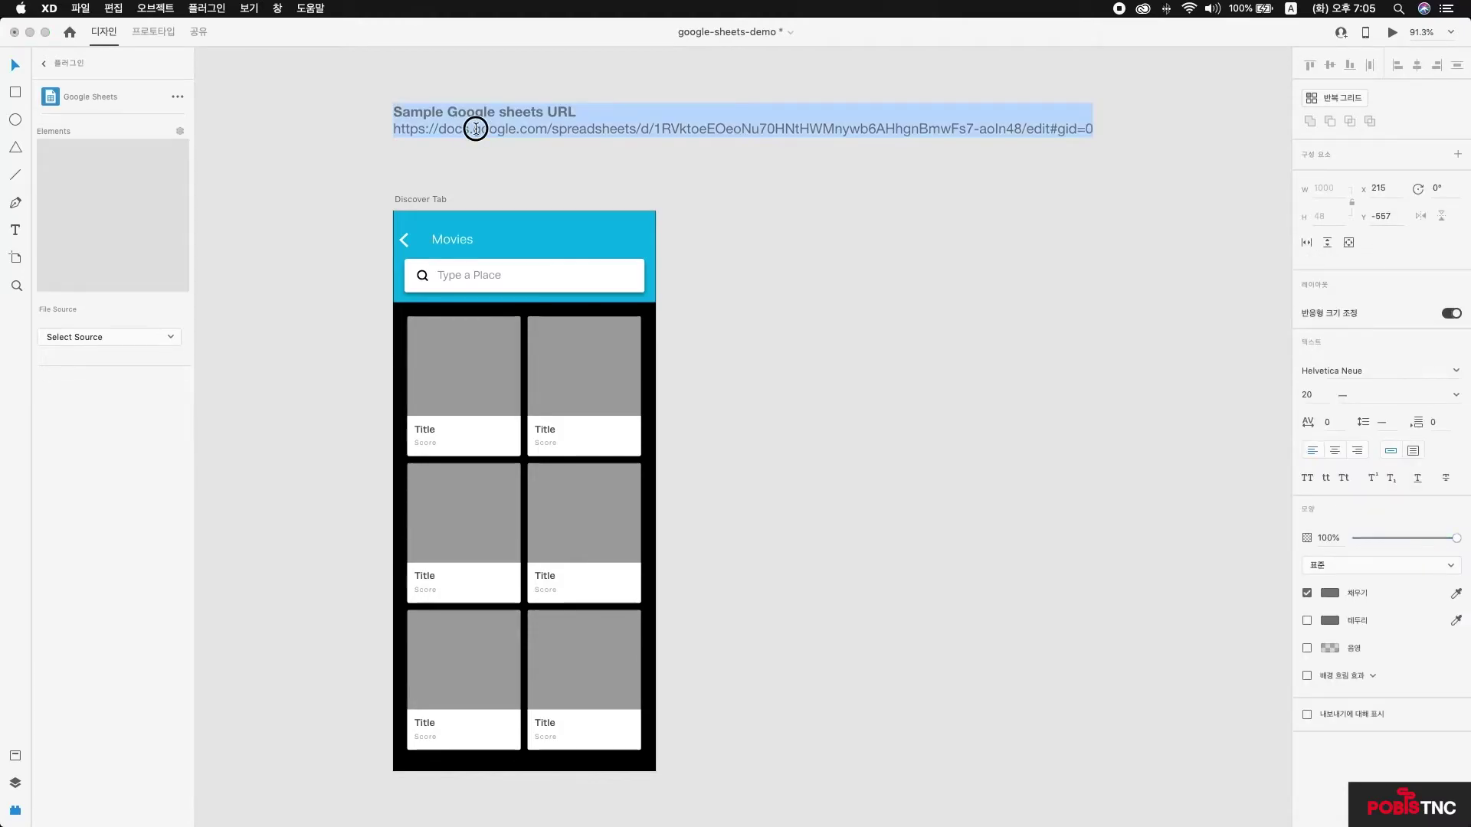
{"action": "key", "text": "super+c"}
{"action": "key", "text": "ctrl+Up"}
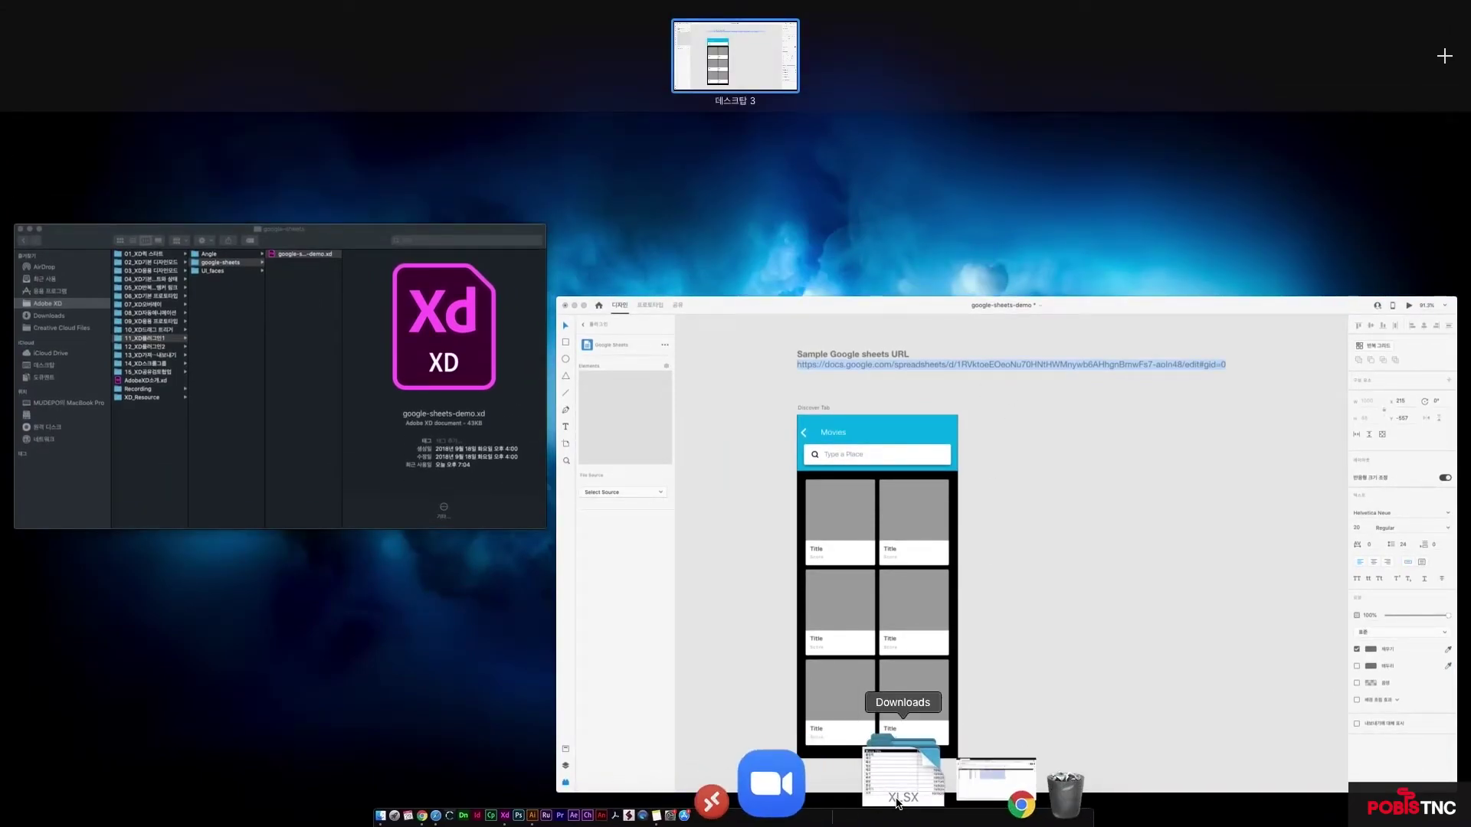
{"action": "left_click", "coordinate": [906, 810]}
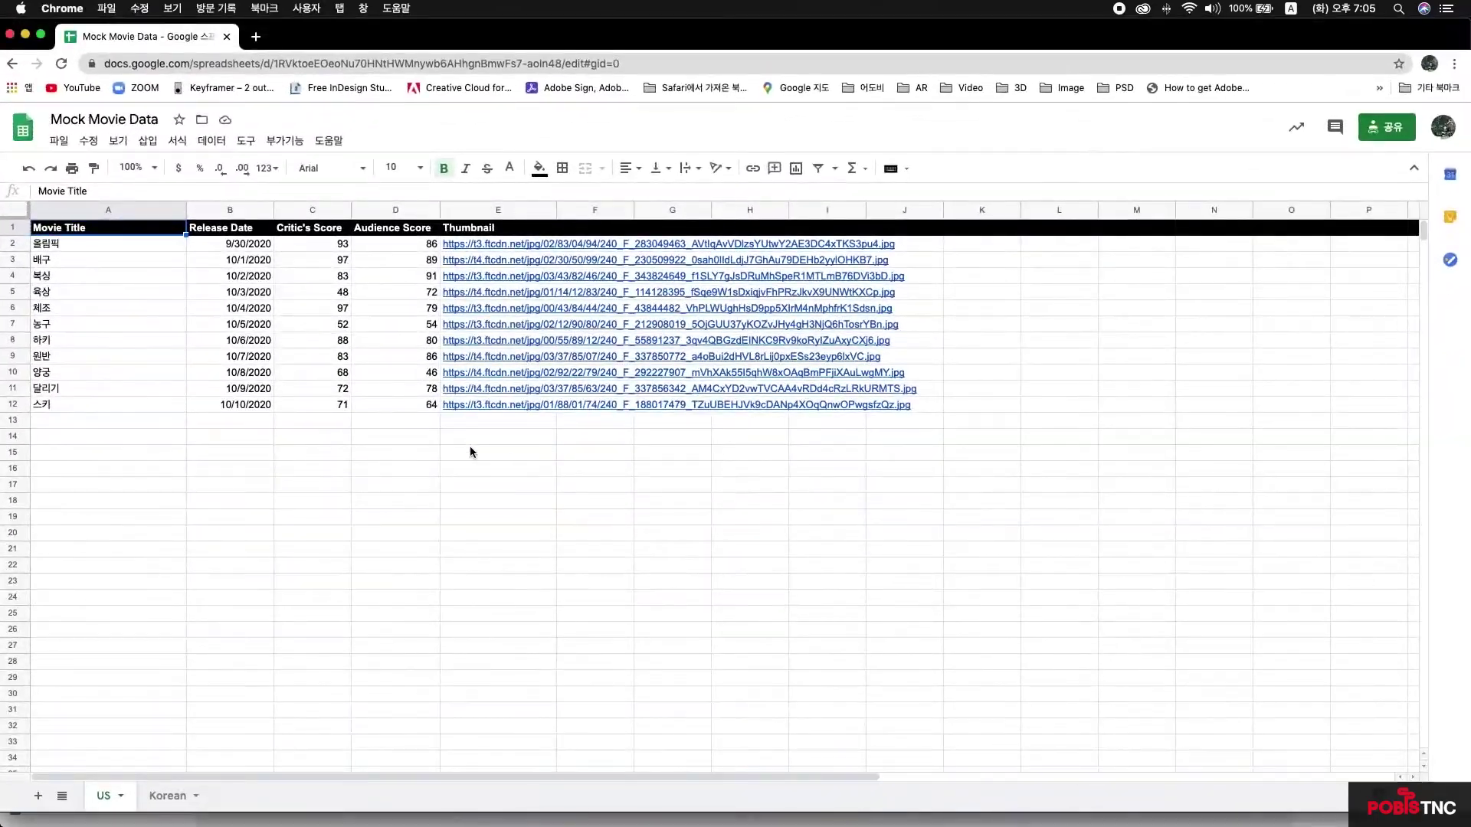
Step: Check which Google account is signed in to the spreadsheet and close the account list
{"action": "left_click", "coordinate": [1443, 127]}
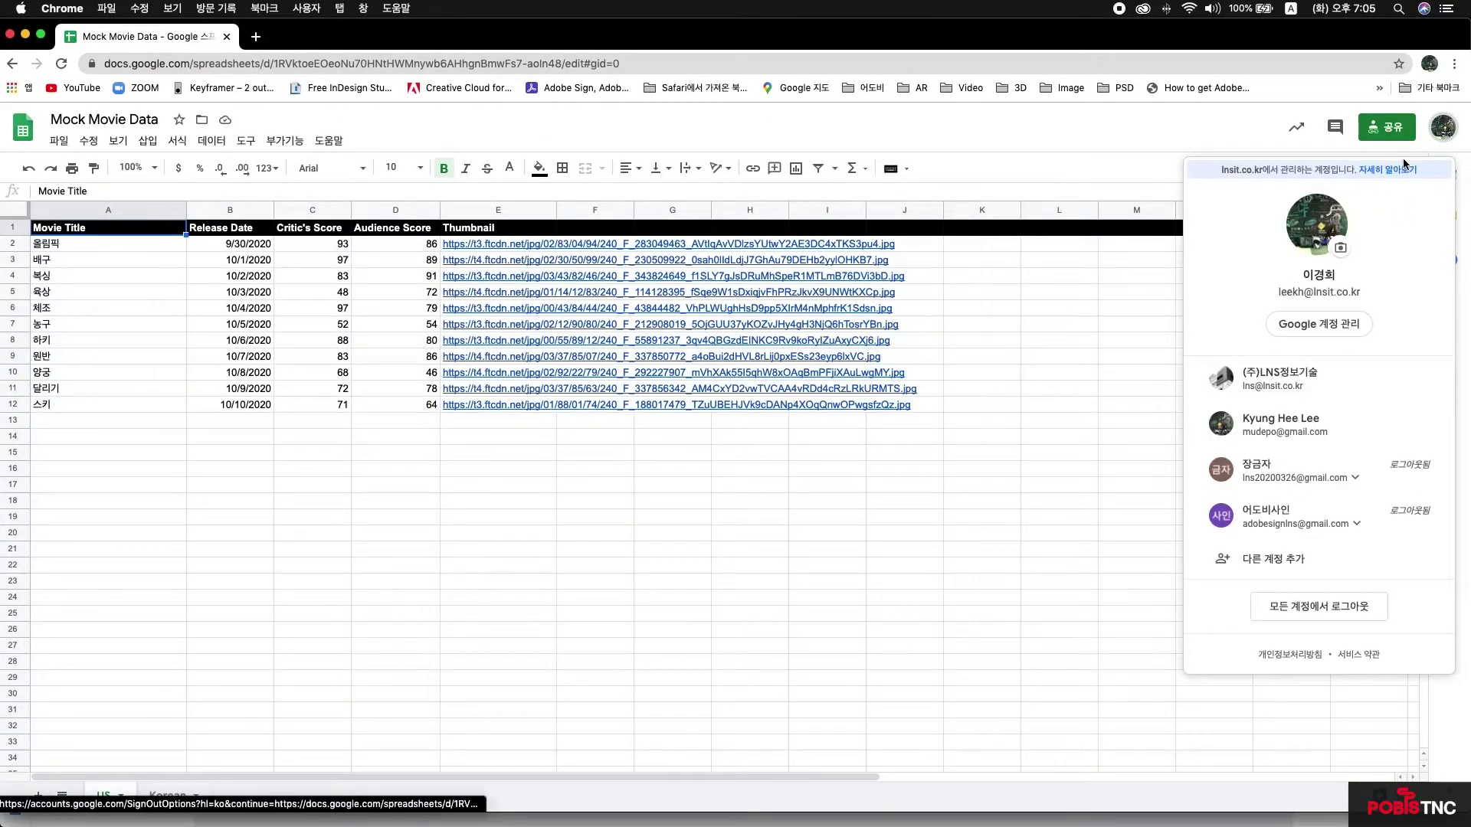
{"action": "left_click", "coordinate": [1441, 125]}
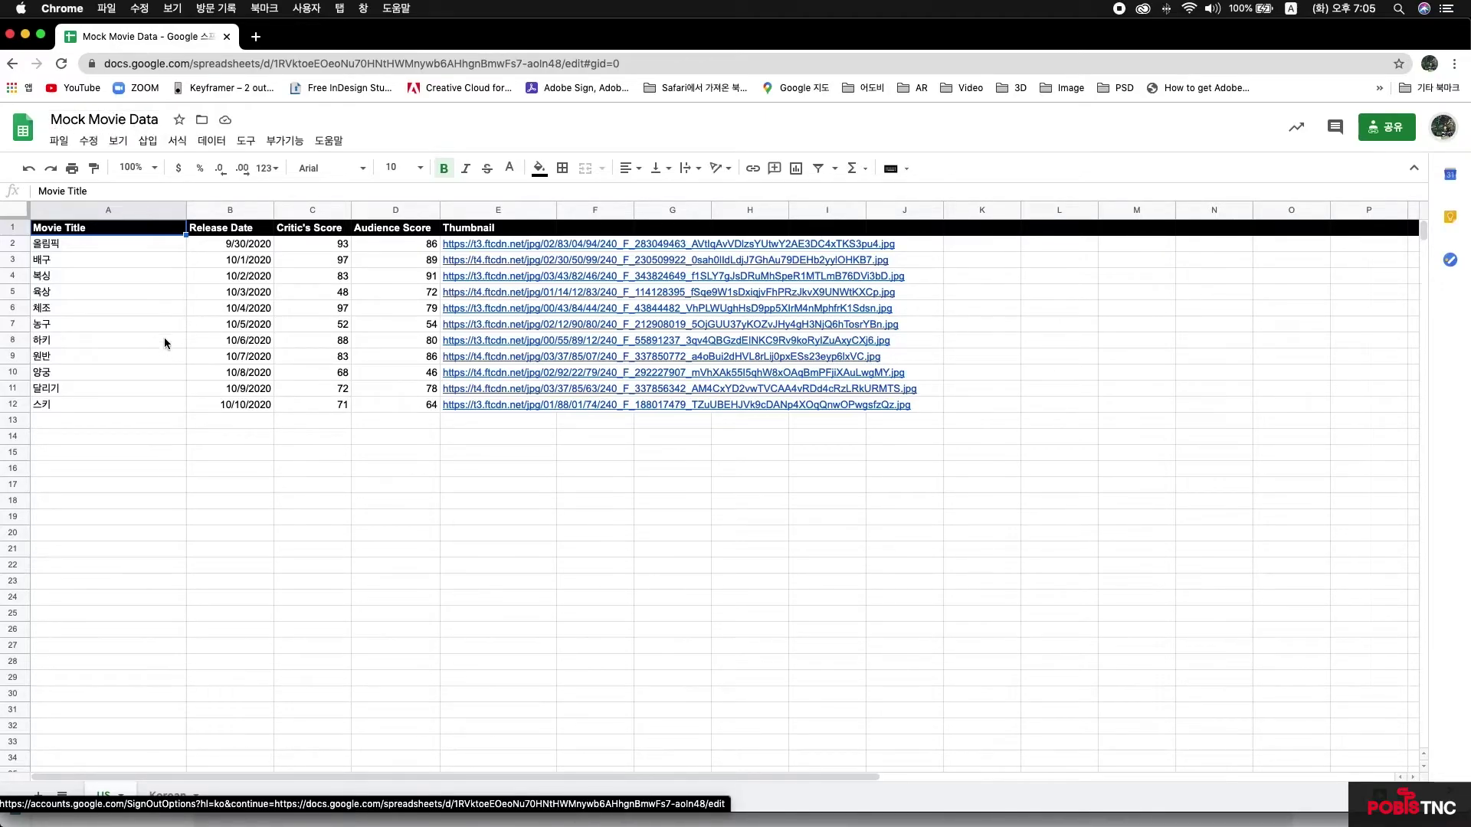
{"action": "left_click", "coordinate": [240, 473]}
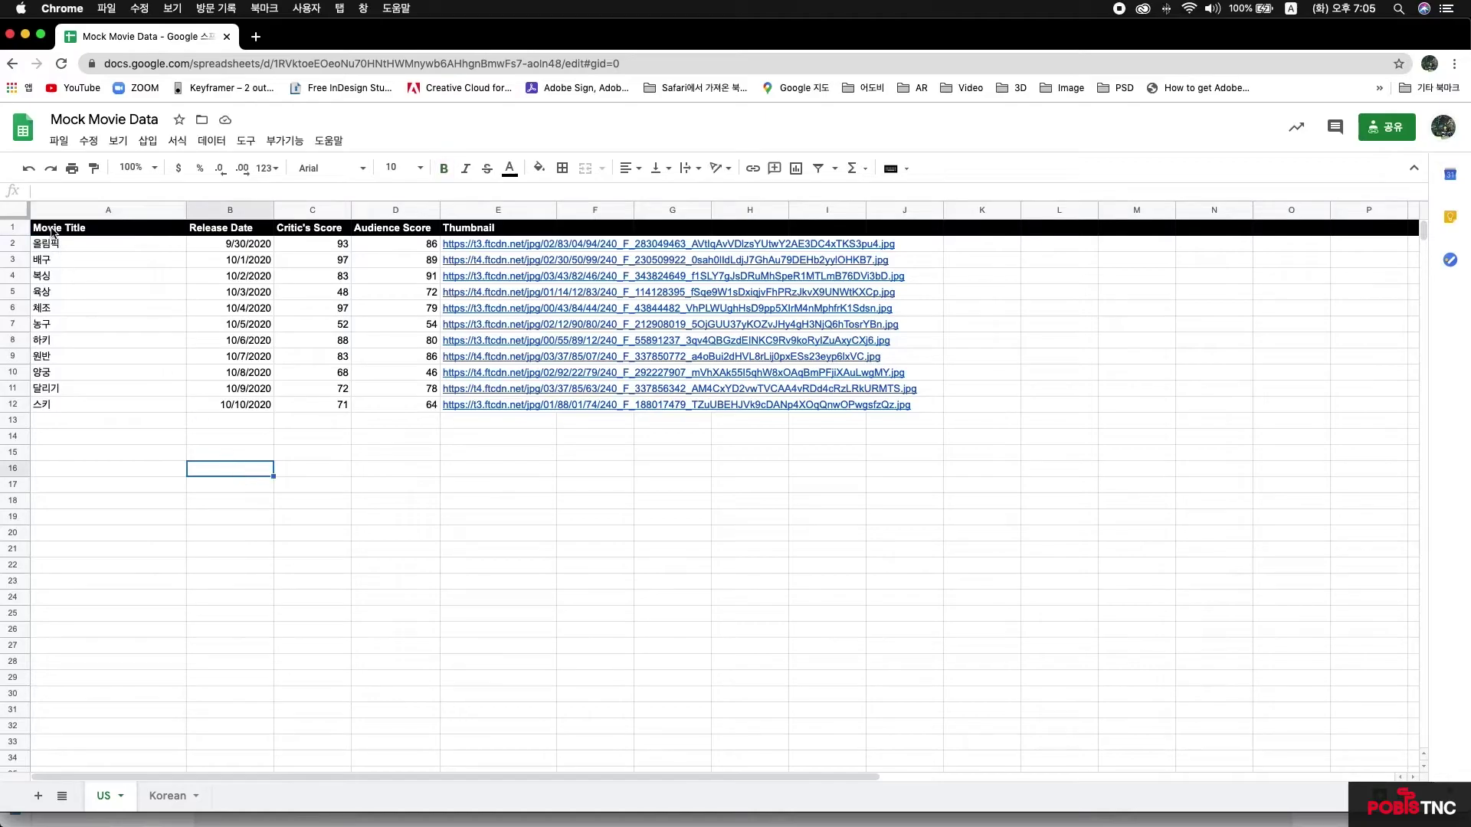
Step: Change the header in cell A1 to "Game Title" and leave the cell
{"action": "left_click", "coordinate": [56, 229]}
{"action": "double_click", "coordinate": [56, 228]}
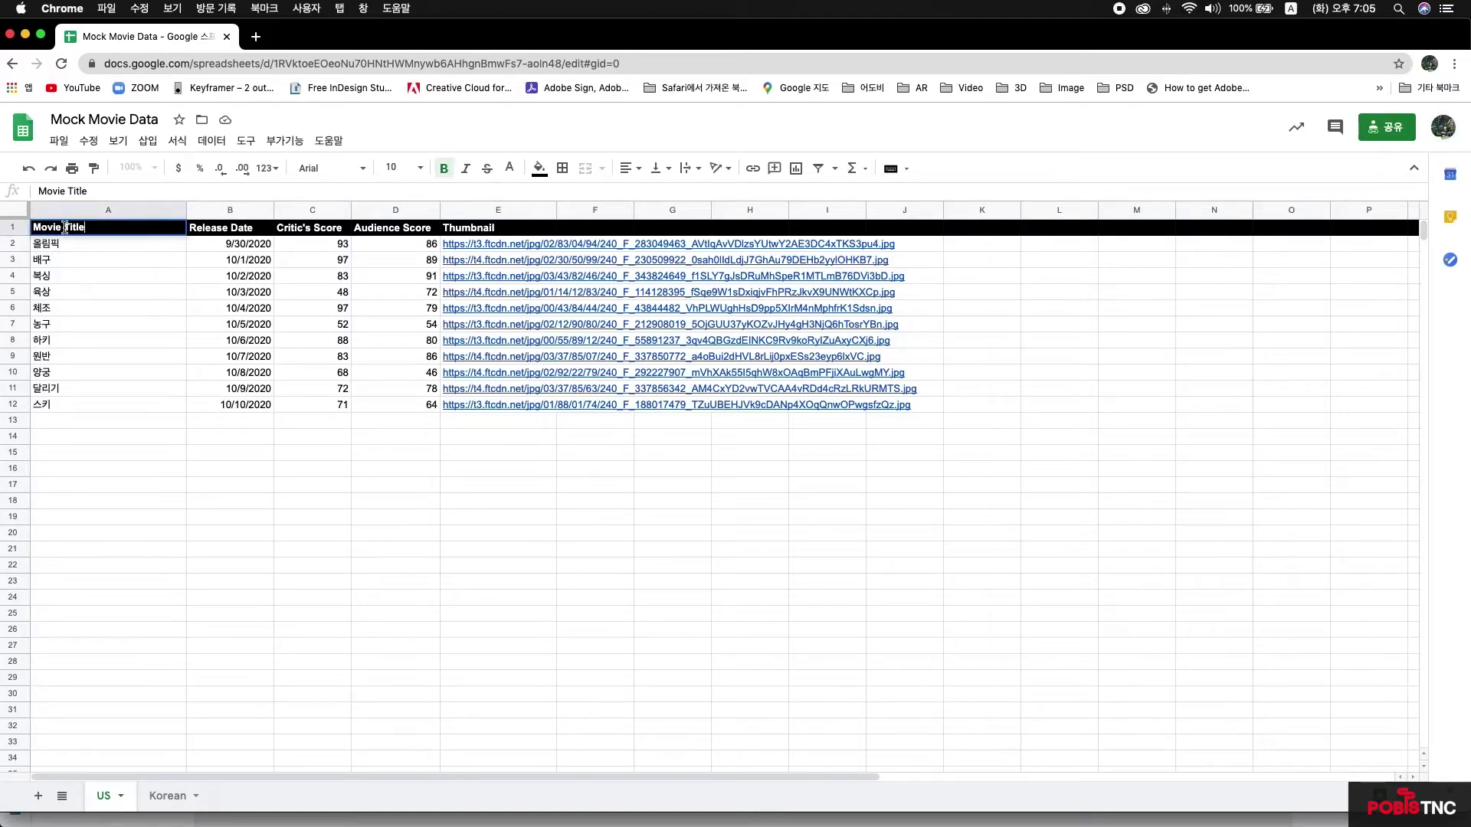
{"action": "left_click_drag", "start_coordinate": [61, 228], "coordinate": [31, 228]}
{"action": "type", "text": "Game"}
{"action": "left_click", "coordinate": [168, 436]}
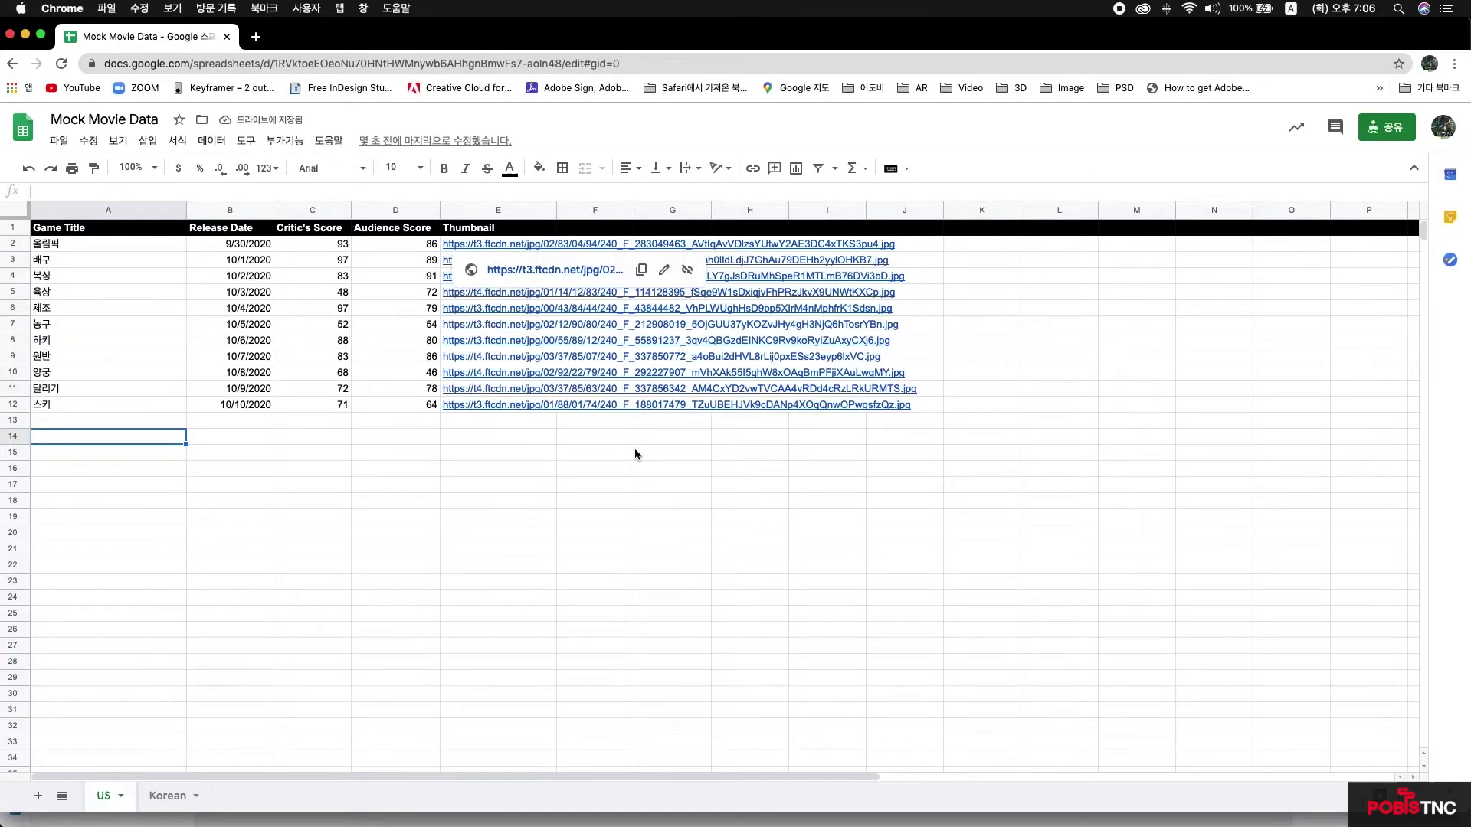
{"action": "left_click", "coordinate": [567, 483]}
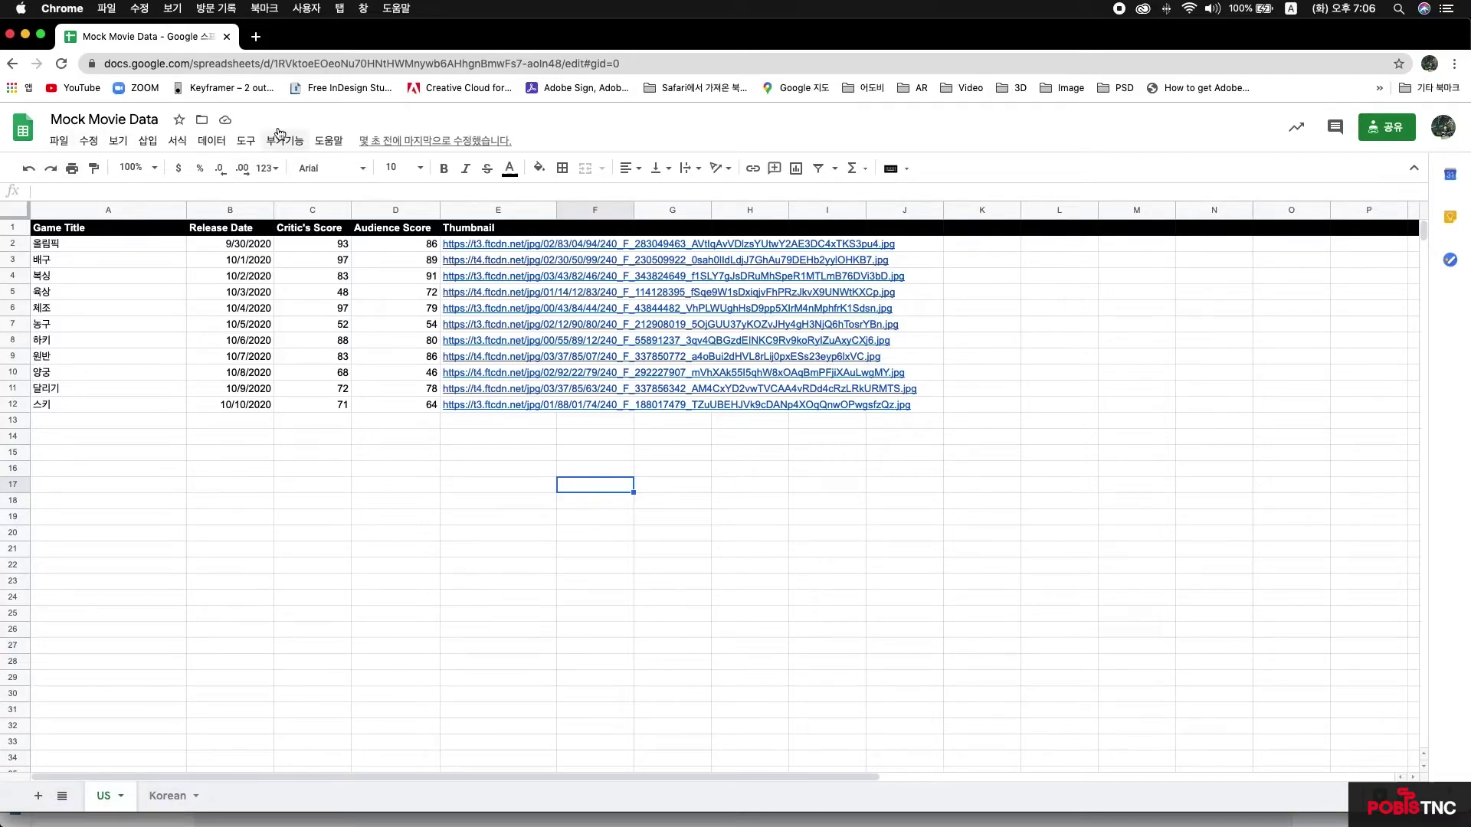
Step: Highlight the spreadsheet's web address, switch back to Adobe XD to inspect the sample URL text, and clear the selection
{"action": "left_click", "coordinate": [654, 60]}
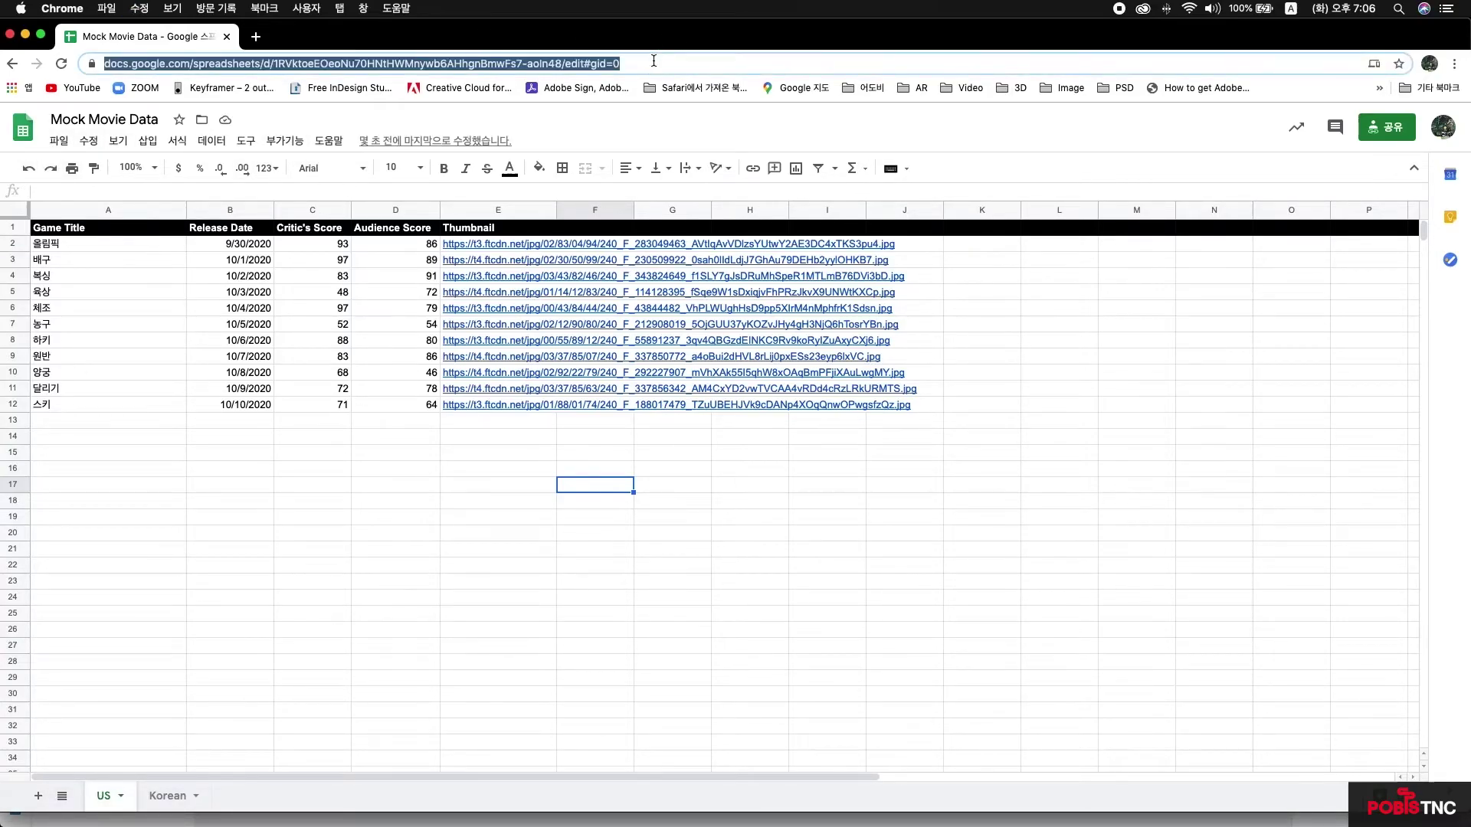
{"action": "key", "text": "ctrl+Up"}
{"action": "left_click", "coordinate": [862, 147]}
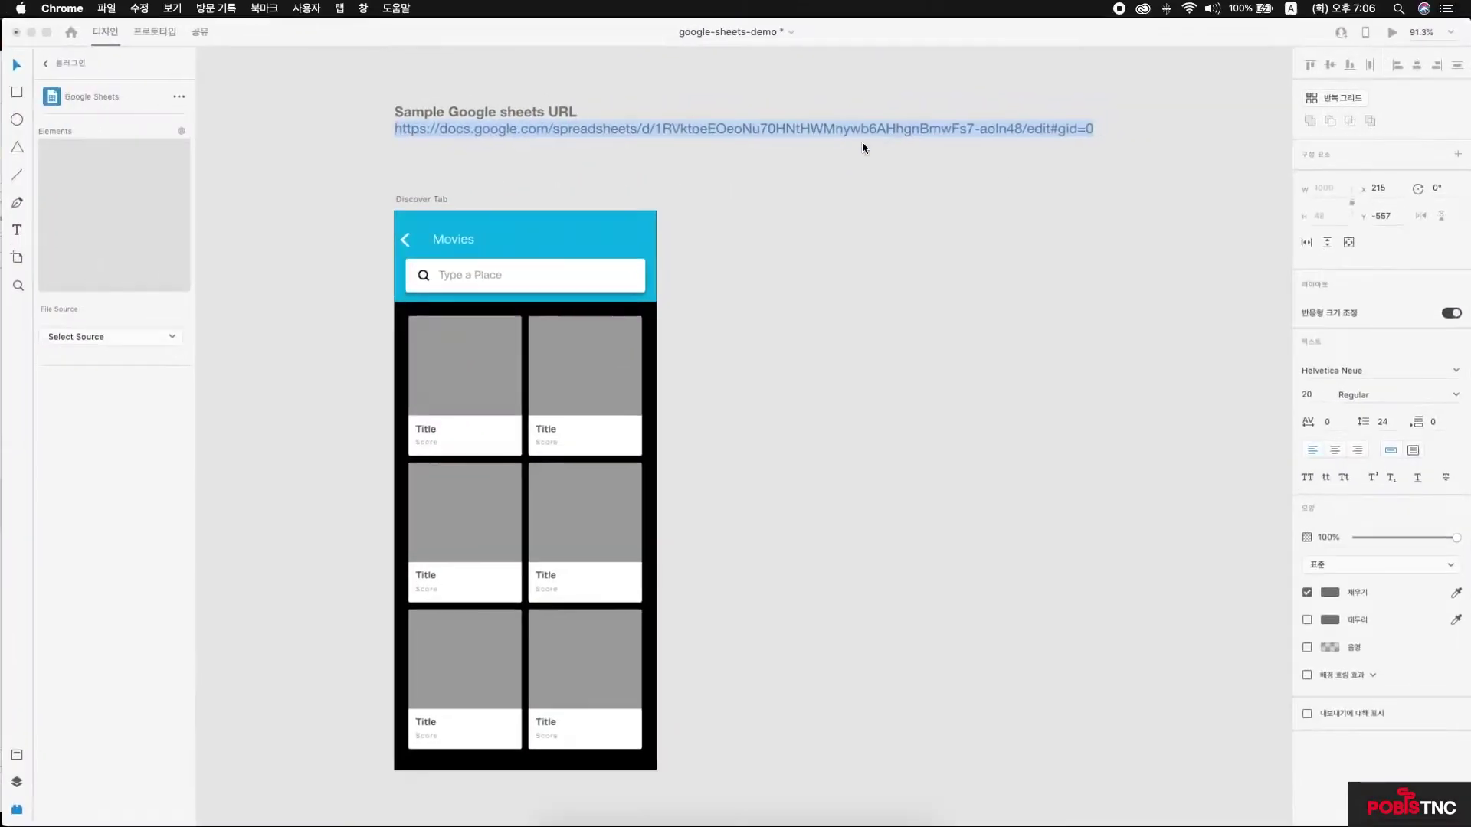
{"action": "double_click", "coordinate": [762, 127]}
{"action": "key", "text": "Escape"}
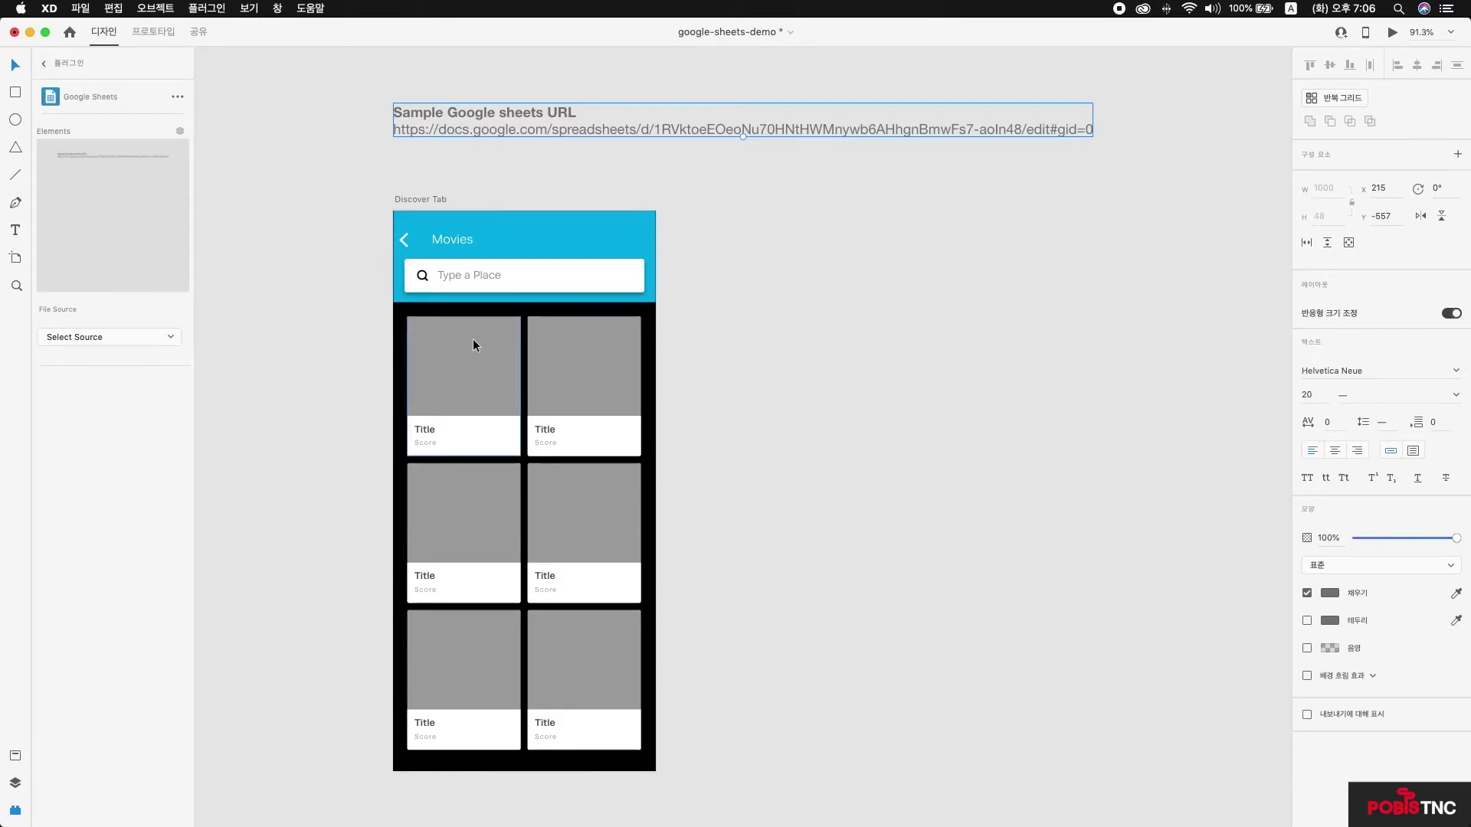
{"action": "left_click", "coordinate": [752, 526]}
Step: Select all six placeholder movie cards on the Discover Tab artboard together
{"action": "scroll", "coordinate": [702, 520], "scroll_direction": "right", "scroll_amount": 1}
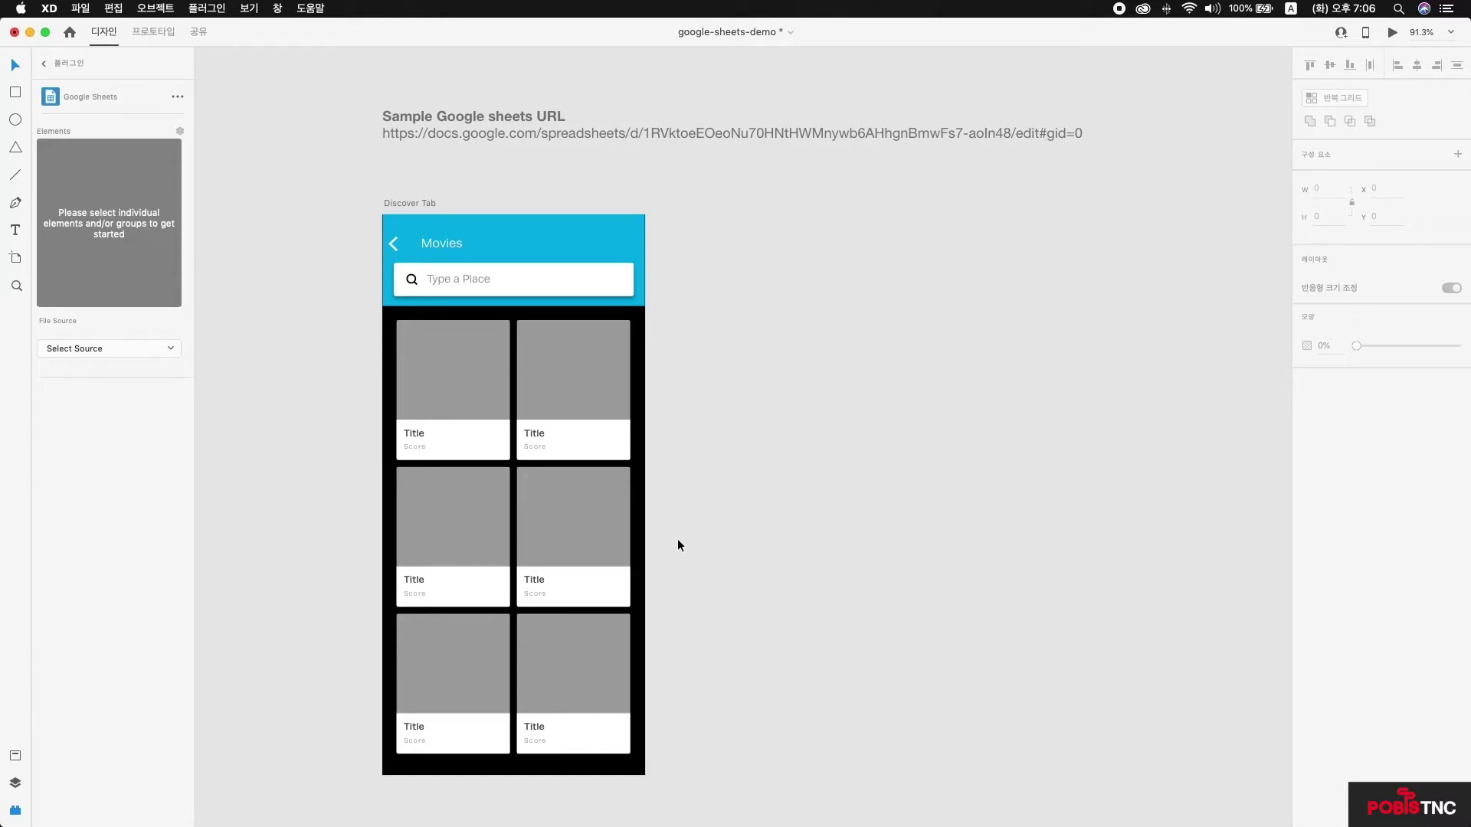
{"action": "scroll", "coordinate": [677, 546], "scroll_direction": "left", "scroll_amount": 3}
{"action": "scroll", "coordinate": [677, 545], "scroll_direction": "down", "scroll_amount": 2}
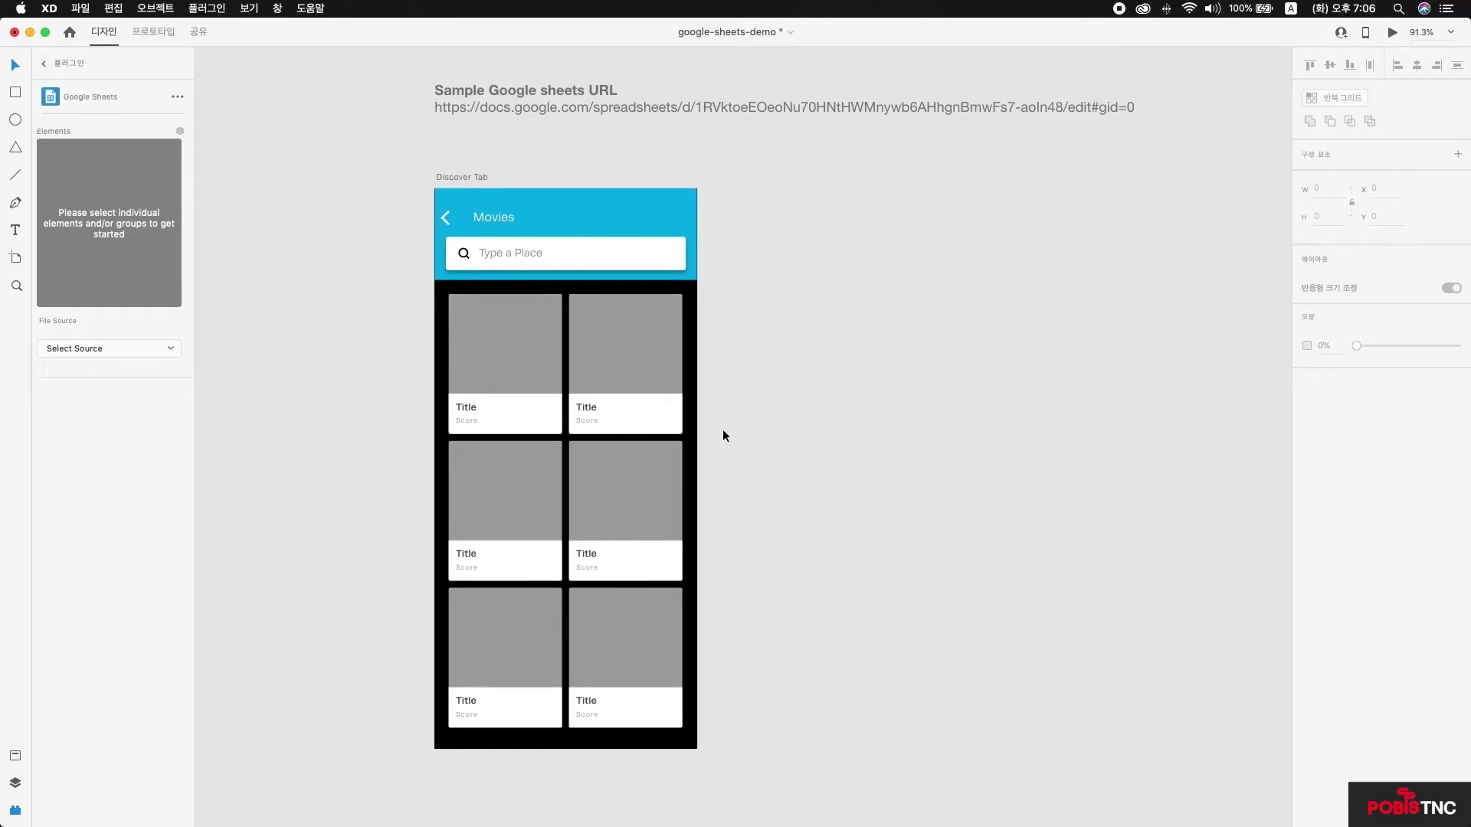
{"action": "left_click", "coordinate": [527, 338]}
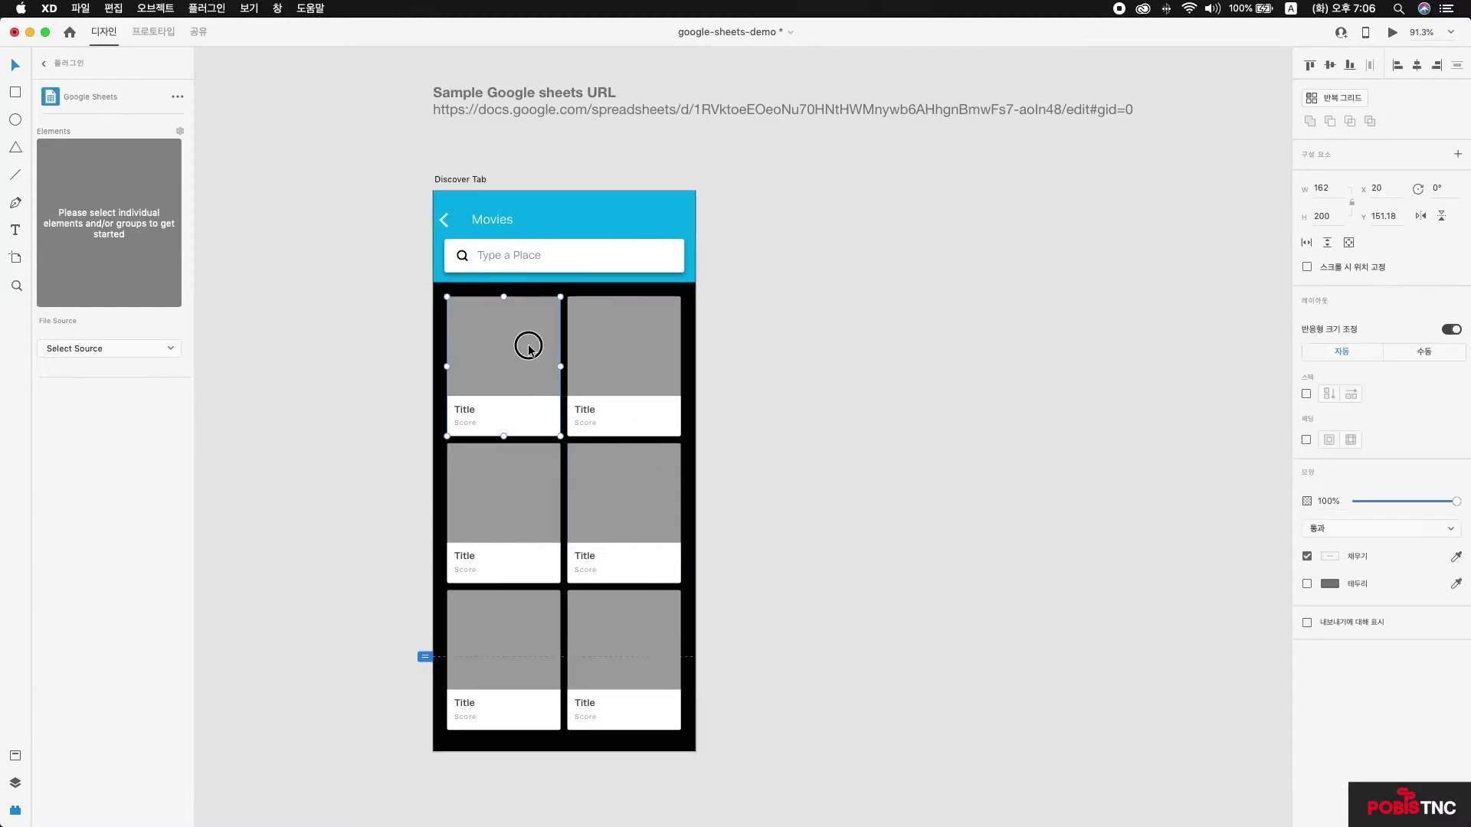
{"action": "left_click", "coordinate": [623, 348], "text": "shift"}
{"action": "left_click", "coordinate": [526, 467], "text": "shift"}
{"action": "left_click", "coordinate": [604, 490], "text": "shift"}
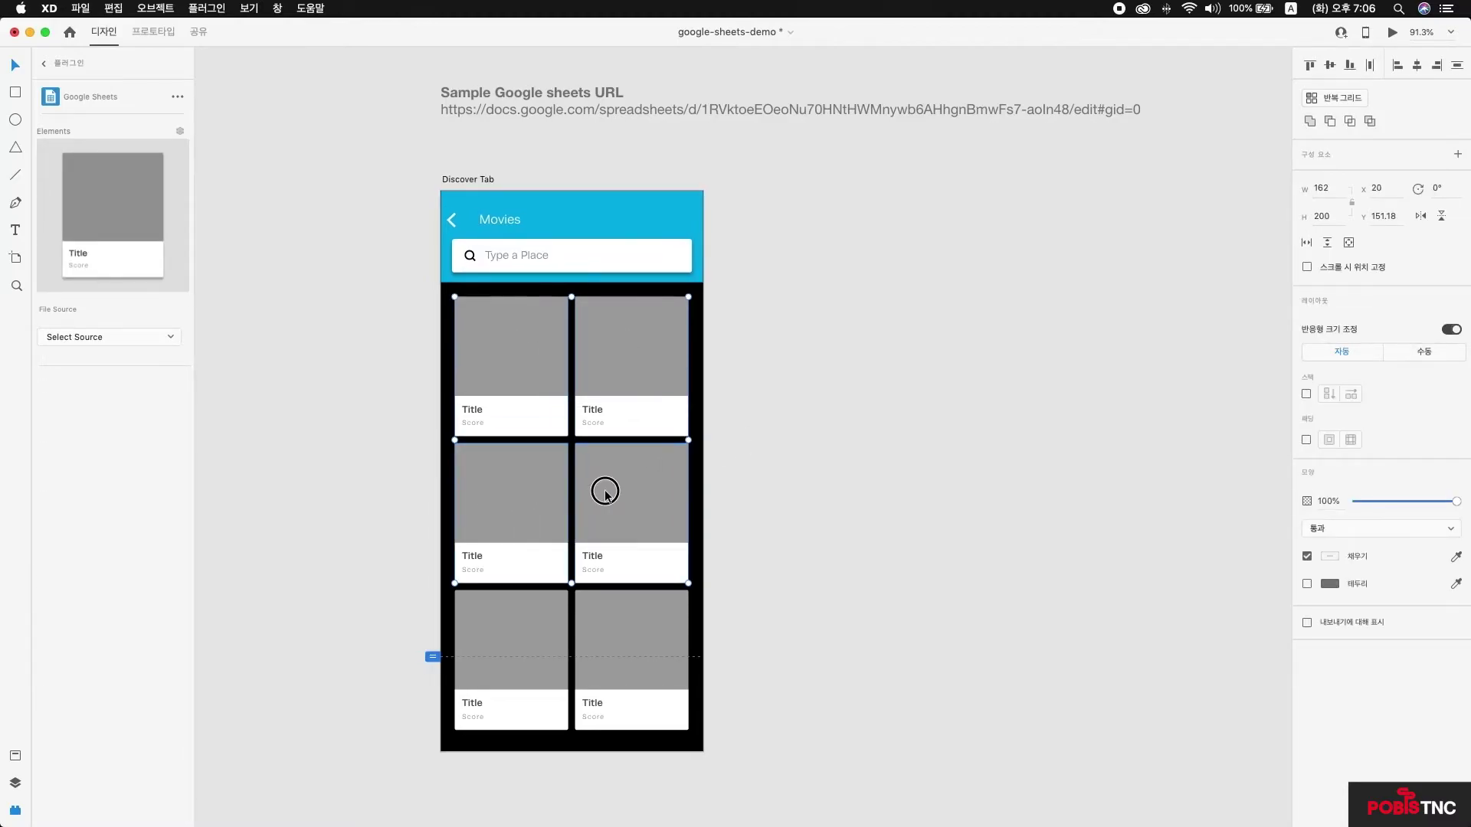
{"action": "left_click", "coordinate": [522, 595], "text": "shift"}
{"action": "left_click", "coordinate": [632, 608], "text": "shift"}
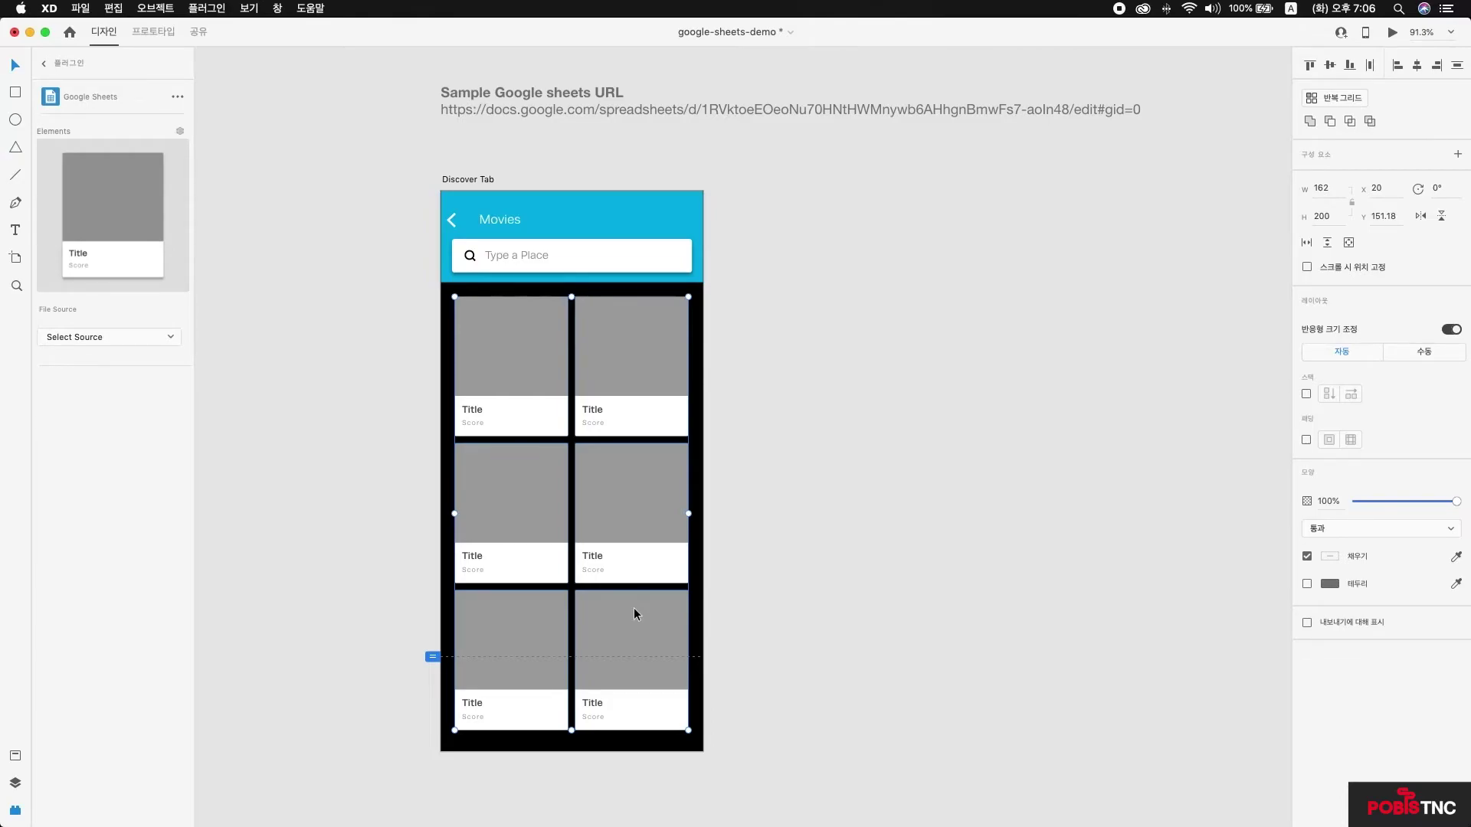
Step: Set the plugin's file source to Google Sheets, log in with the first listed Google account in Safari, and confirm readiness in XD
{"action": "scroll", "coordinate": [478, 410], "scroll_direction": "left", "scroll_amount": 1}
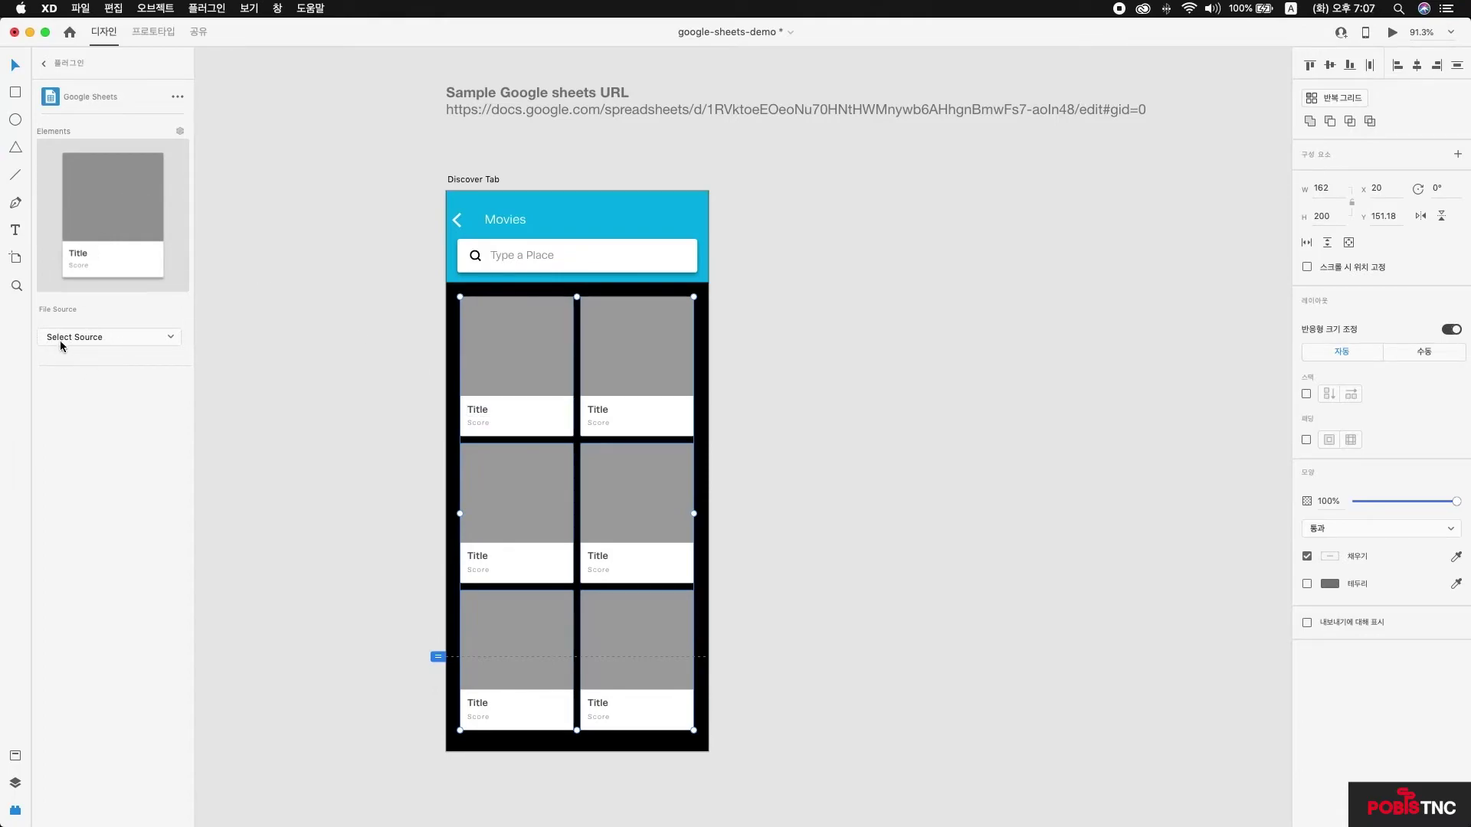
{"action": "left_click", "coordinate": [167, 341]}
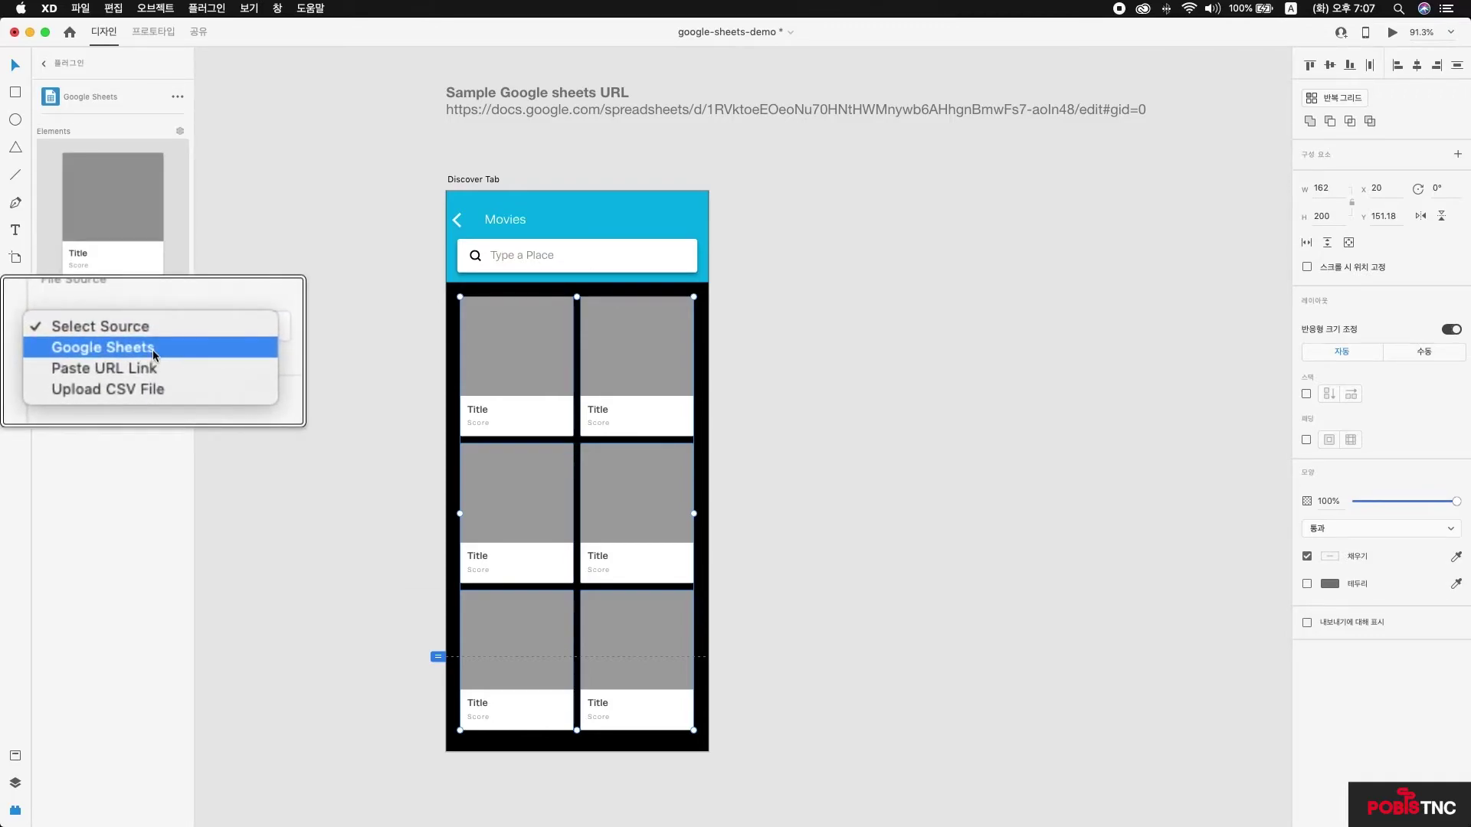
{"action": "left_click", "coordinate": [76, 349]}
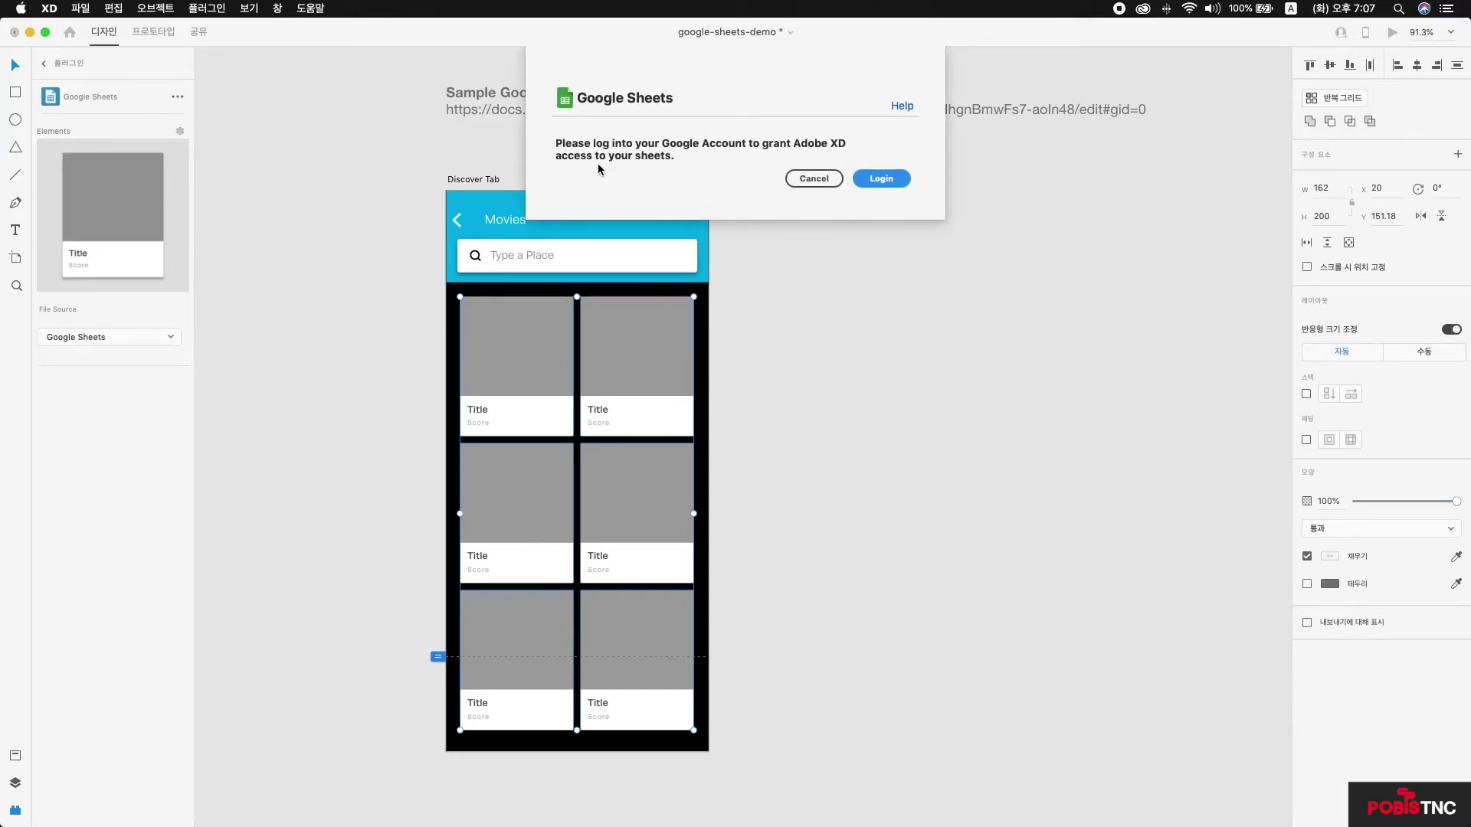
{"action": "left_click", "coordinate": [881, 179]}
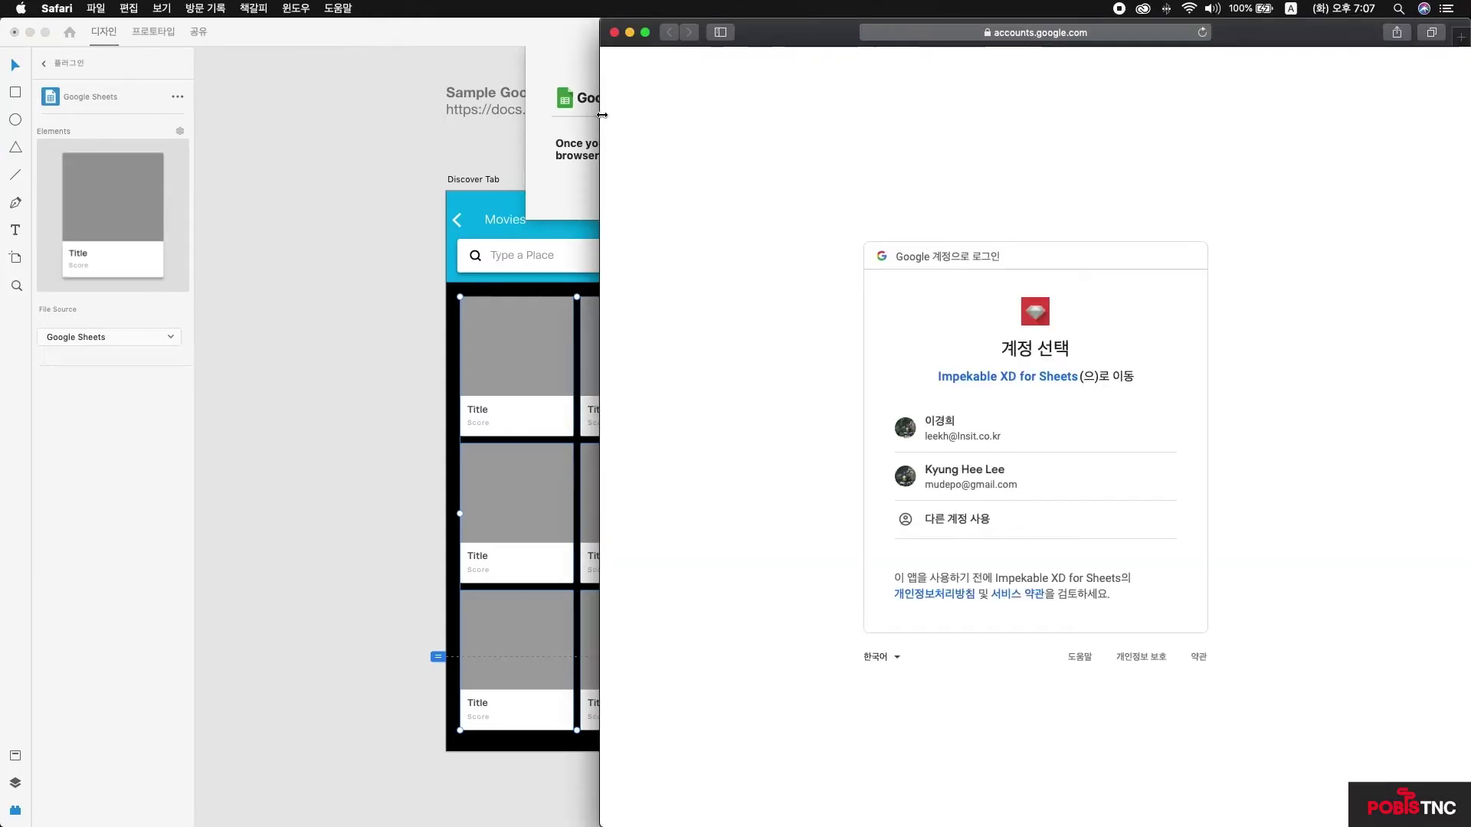
{"action": "mouse_move", "coordinate": [599, 118]}
{"action": "left_mouse_down"}
{"action": "mouse_move", "coordinate": [243, 119]}
{"action": "mouse_move", "coordinate": [590, 122]}
{"action": "left_mouse_up"}
{"action": "left_click", "coordinate": [975, 435]}
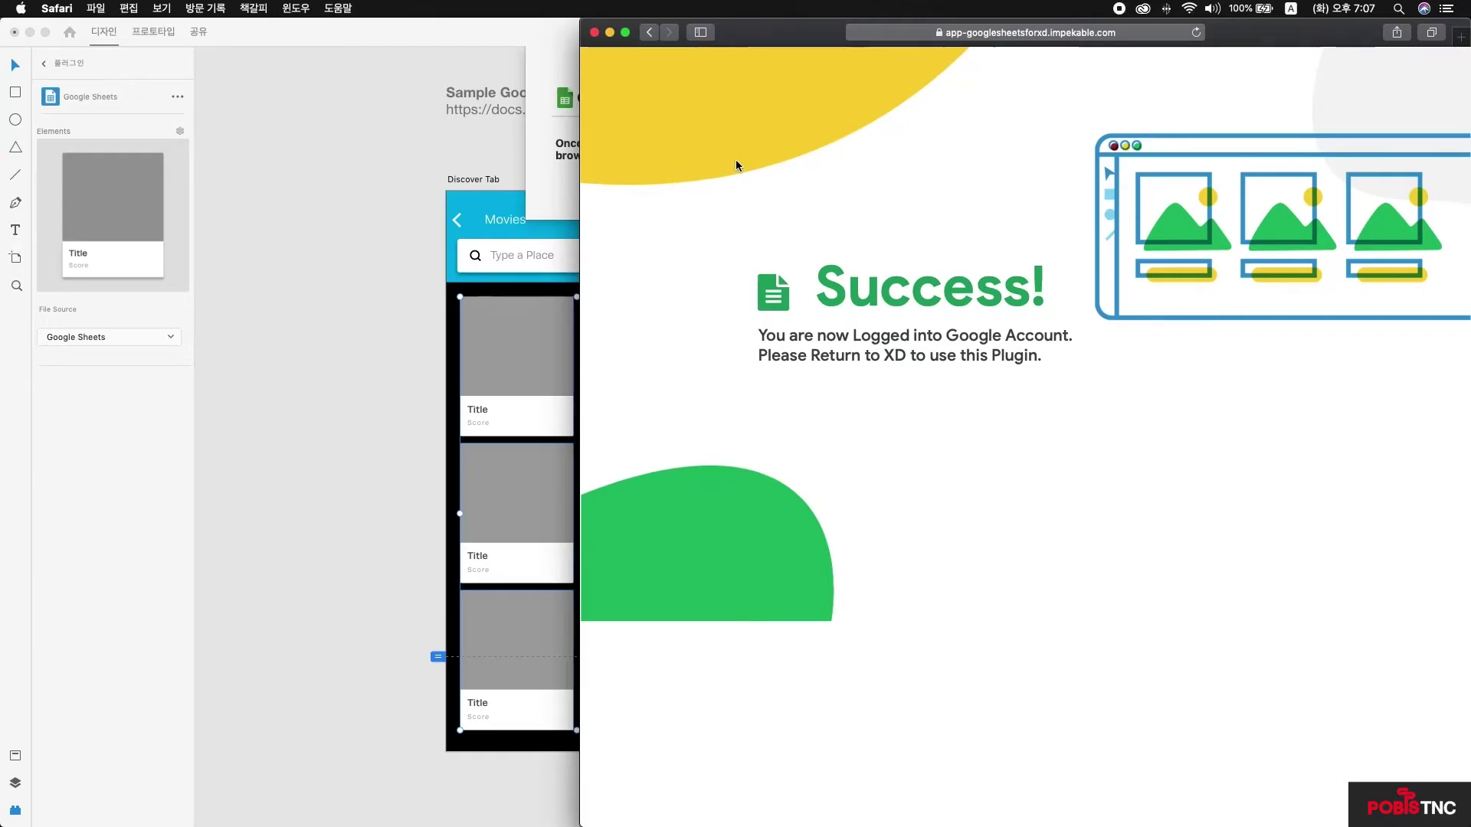
{"action": "left_click", "coordinate": [610, 39]}
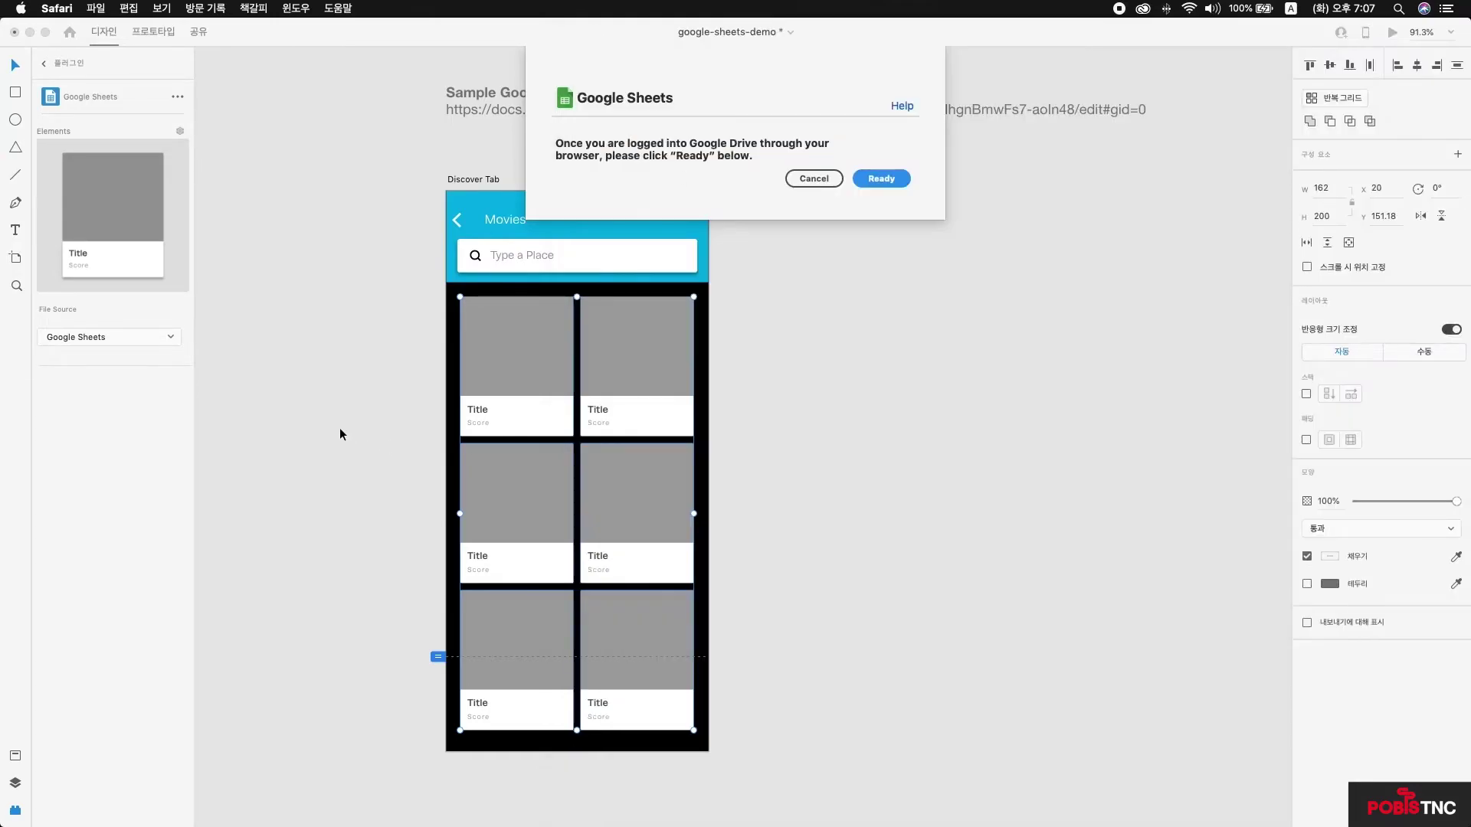
{"action": "left_click", "coordinate": [878, 178]}
Step: Keep Google Sheets as the file source and choose Mock Movie Data as the file to load
{"action": "left_click", "coordinate": [163, 334]}
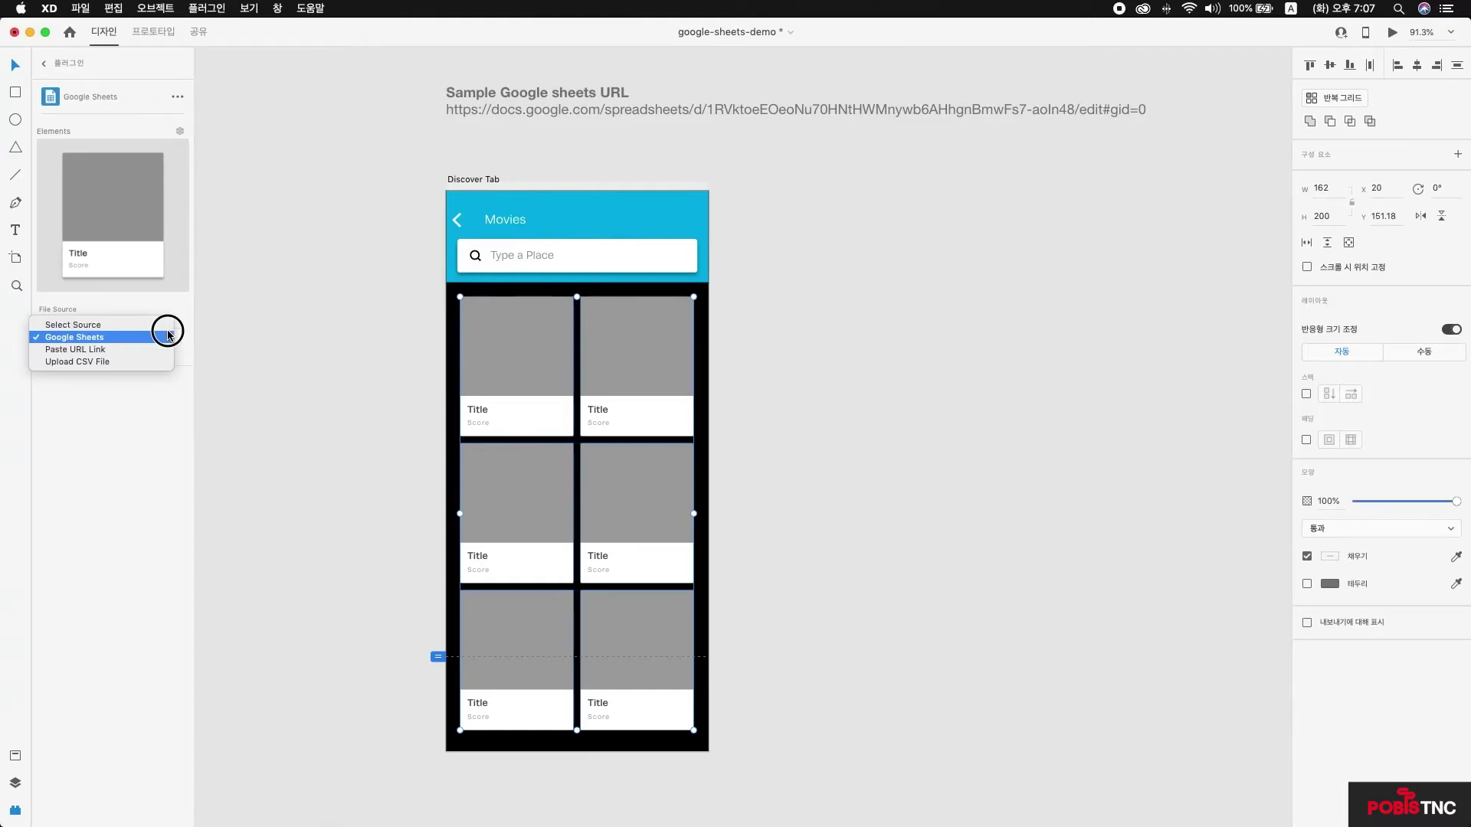
{"action": "left_click", "coordinate": [119, 340]}
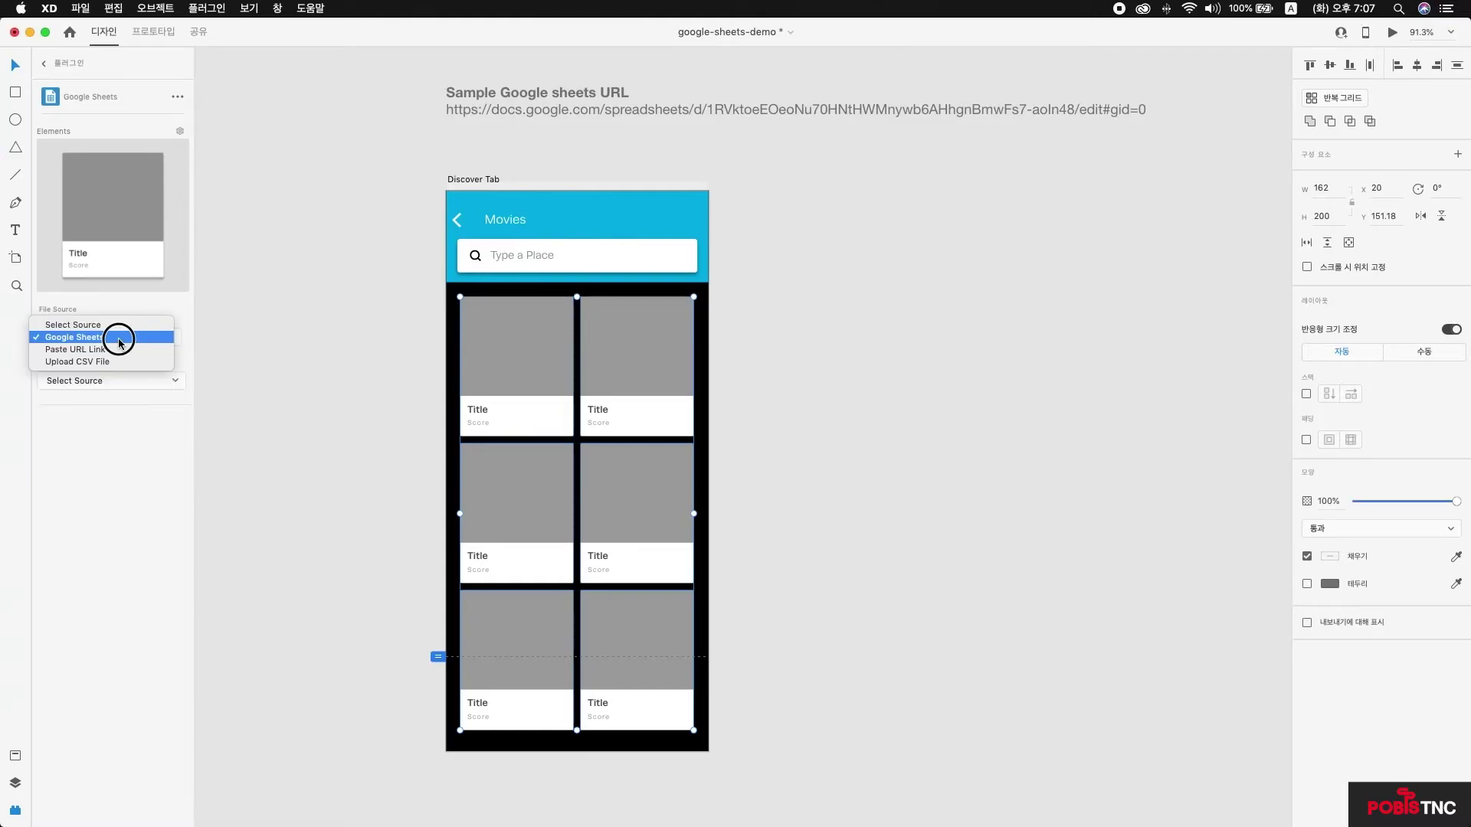
{"action": "left_click", "coordinate": [174, 383]}
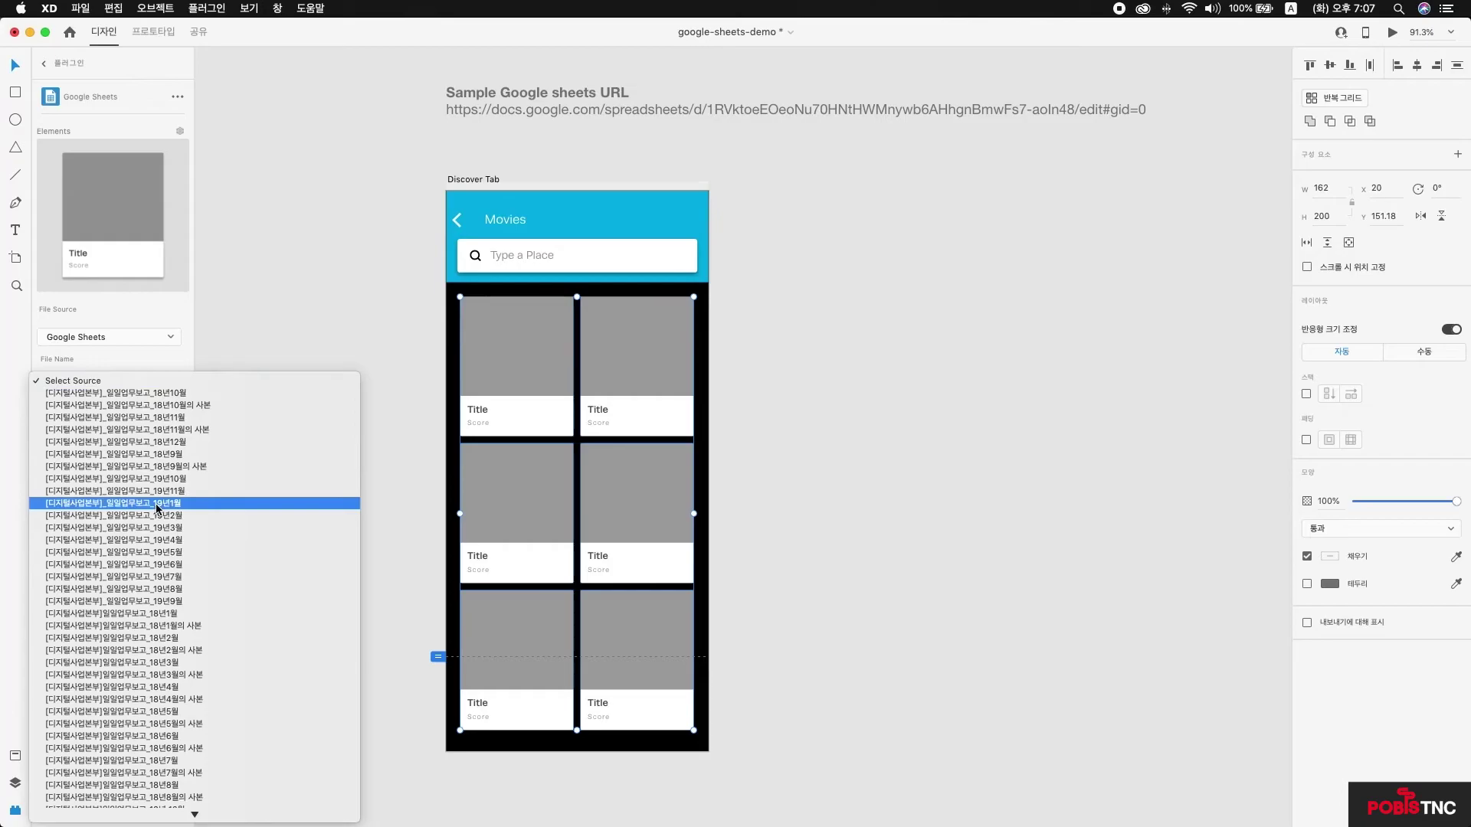
{"action": "scroll", "coordinate": [156, 507], "scroll_direction": "down", "scroll_amount": 15}
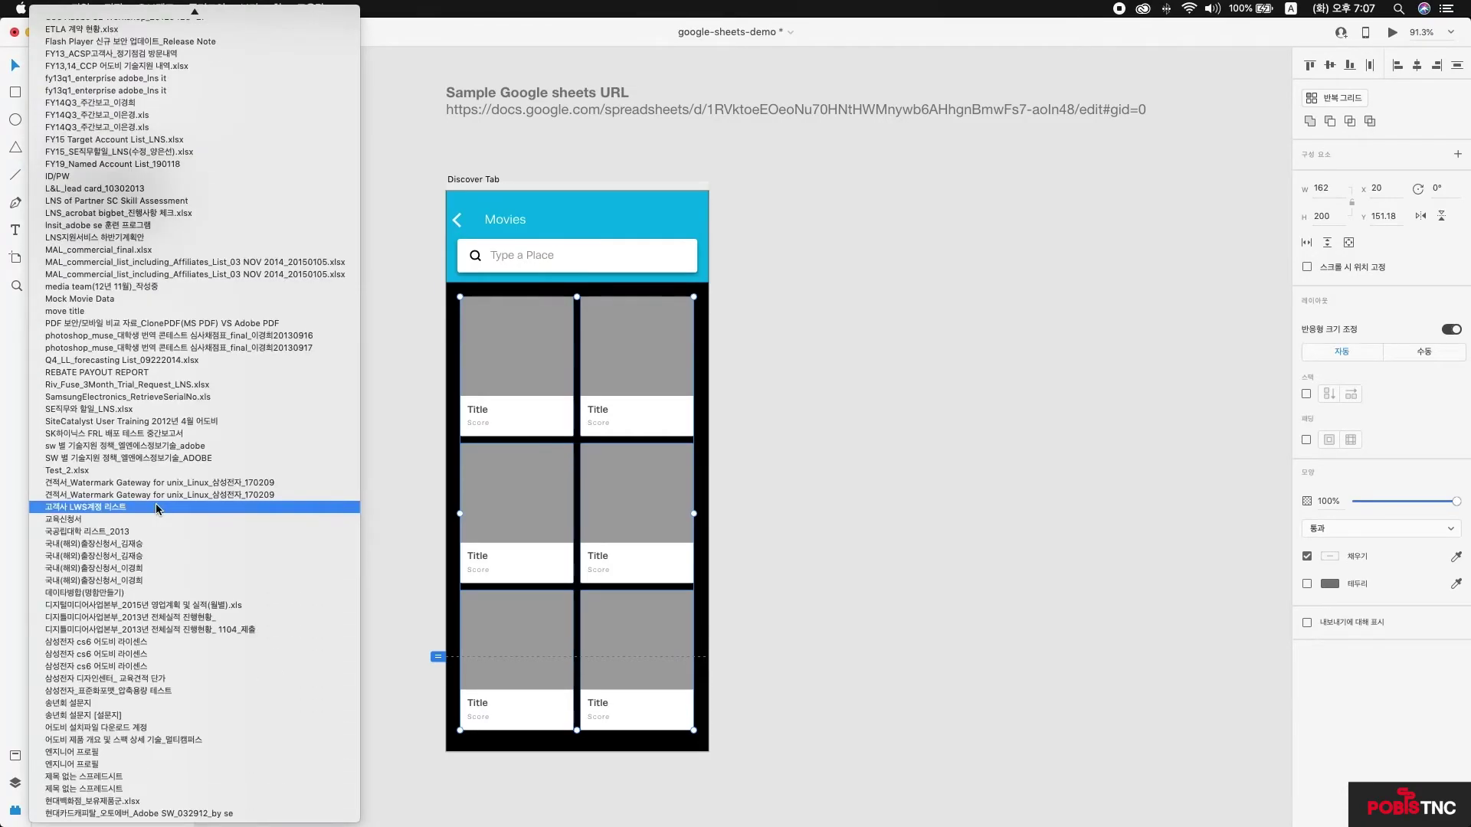
{"action": "scroll", "coordinate": [156, 507], "scroll_direction": "up", "scroll_amount": 7}
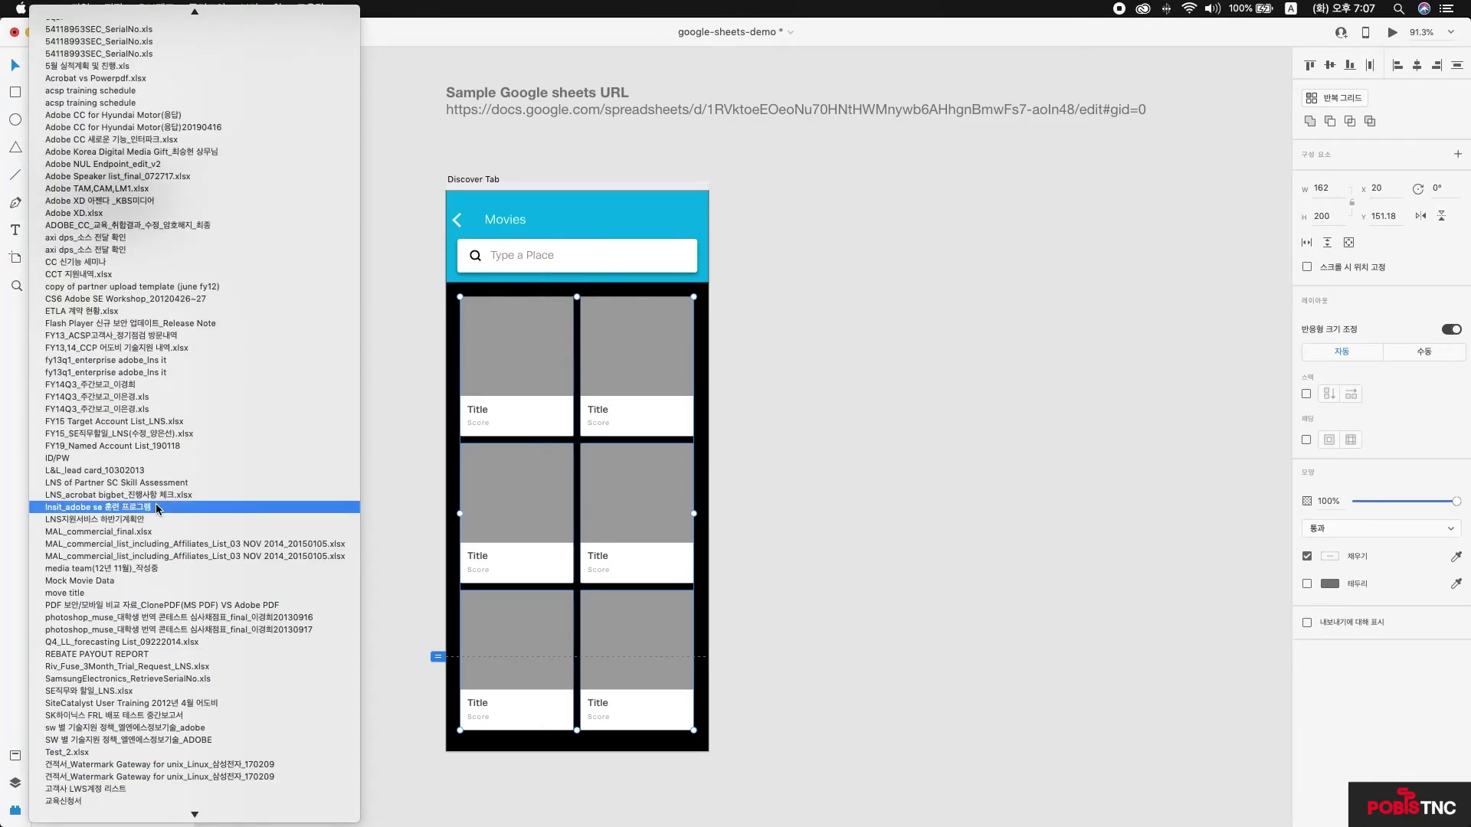
{"action": "scroll", "coordinate": [156, 507], "scroll_direction": "up", "scroll_amount": 3}
{"action": "scroll", "coordinate": [157, 507], "scroll_direction": "up", "scroll_amount": 3}
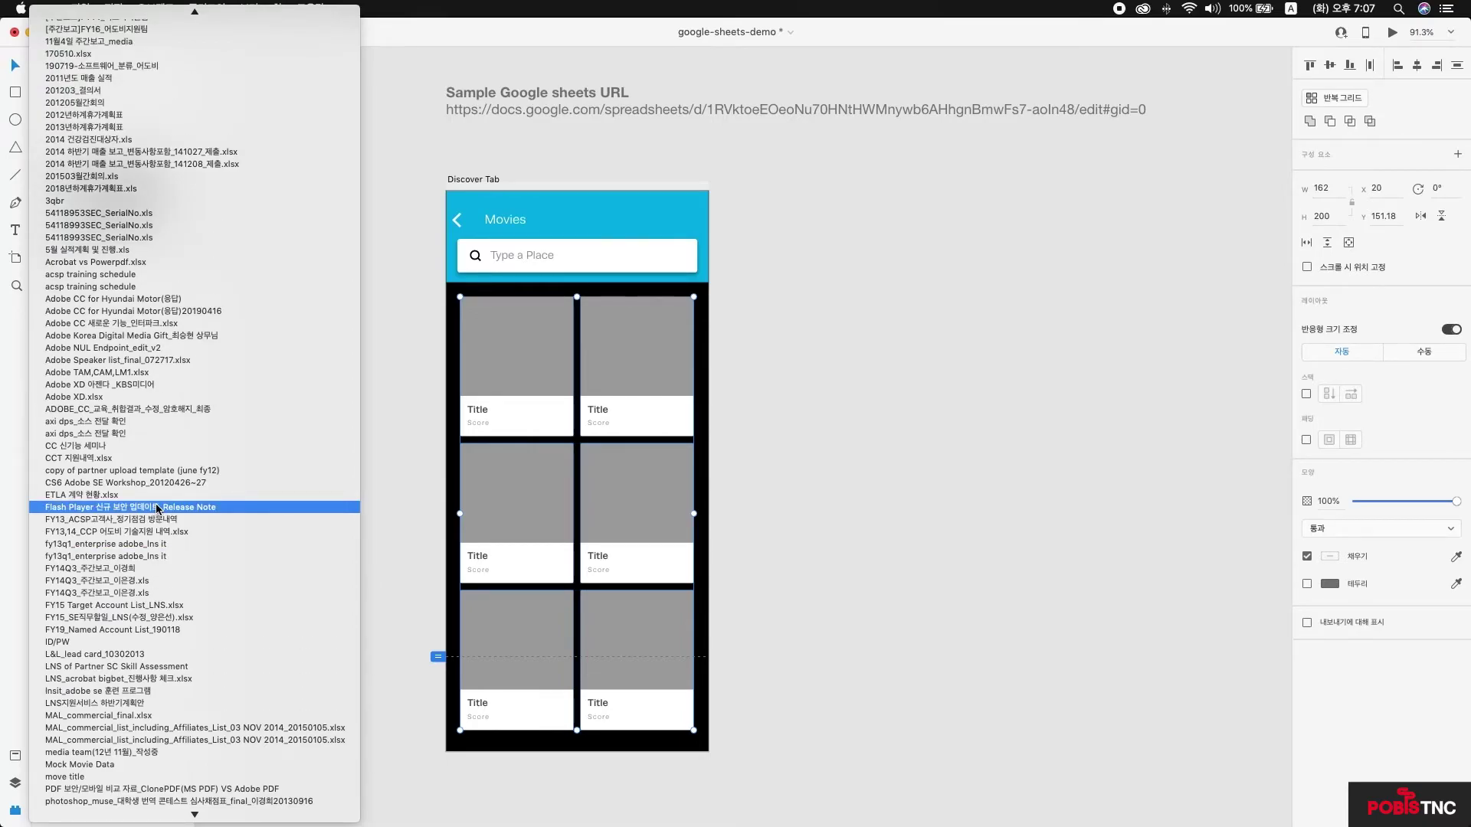
{"action": "scroll", "coordinate": [155, 503], "scroll_direction": "up", "scroll_amount": 10}
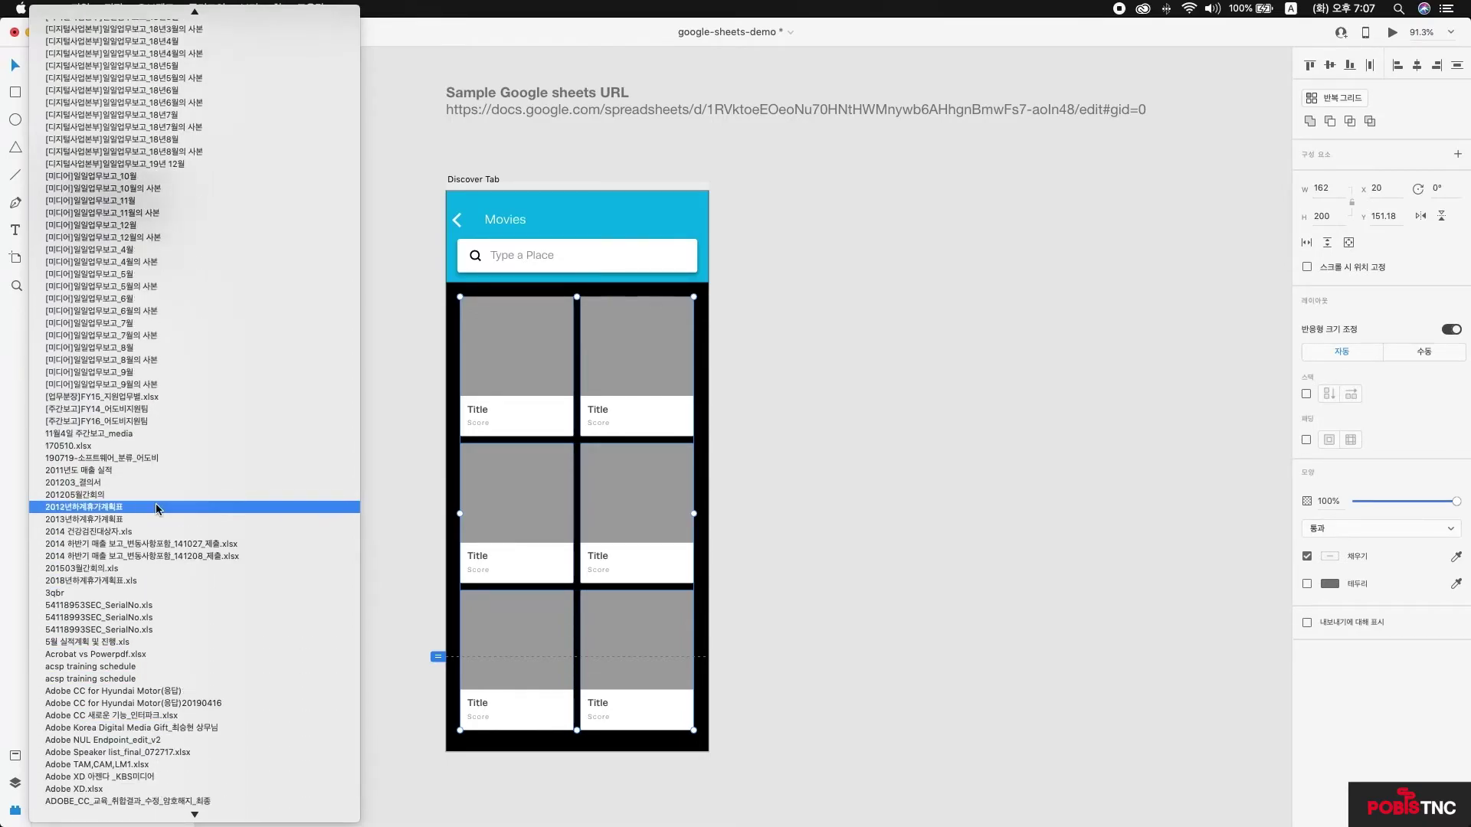
{"action": "scroll", "coordinate": [155, 503], "scroll_direction": "down", "scroll_amount": 20}
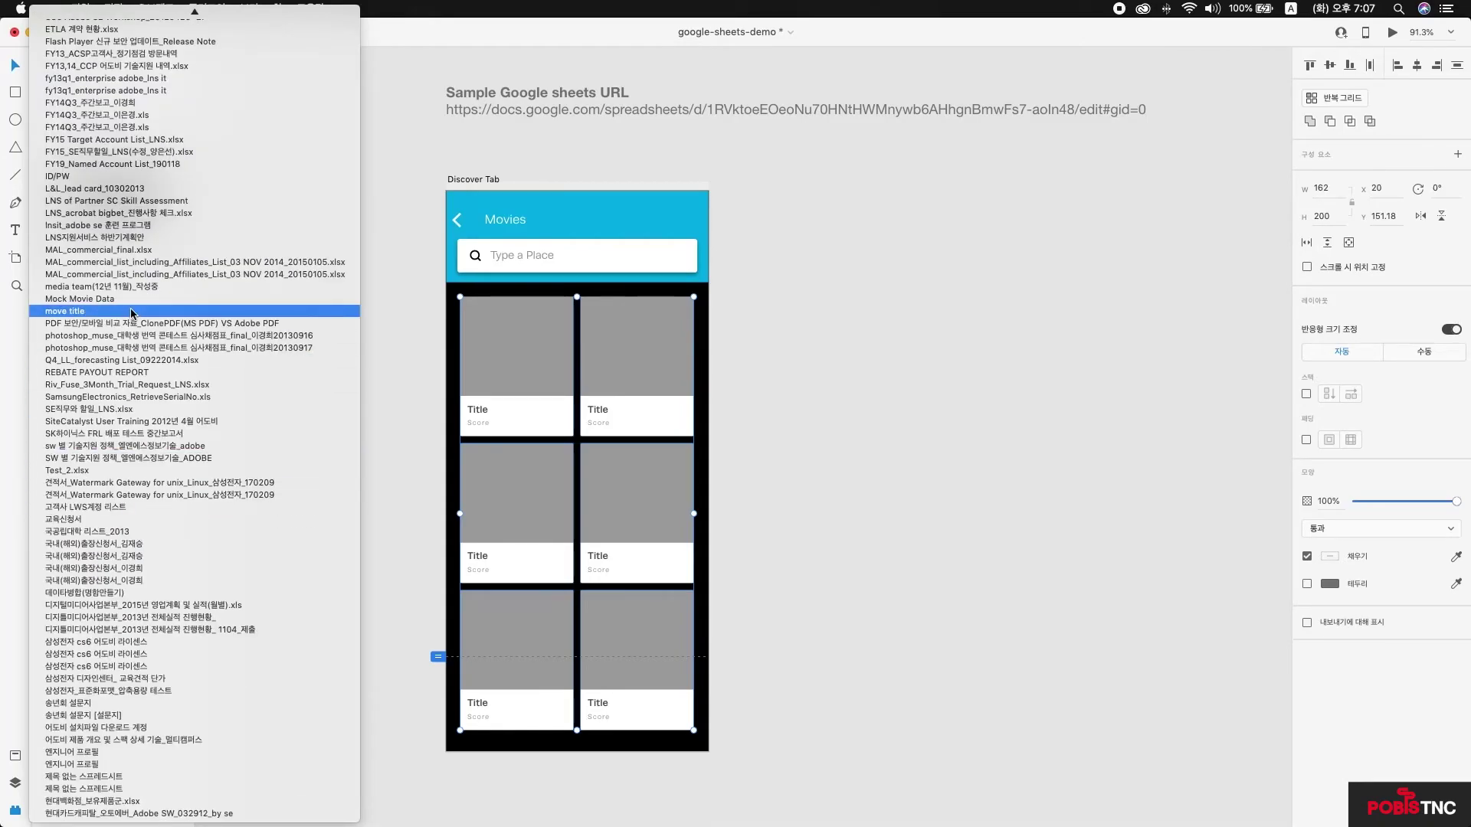
{"action": "left_click", "coordinate": [84, 300]}
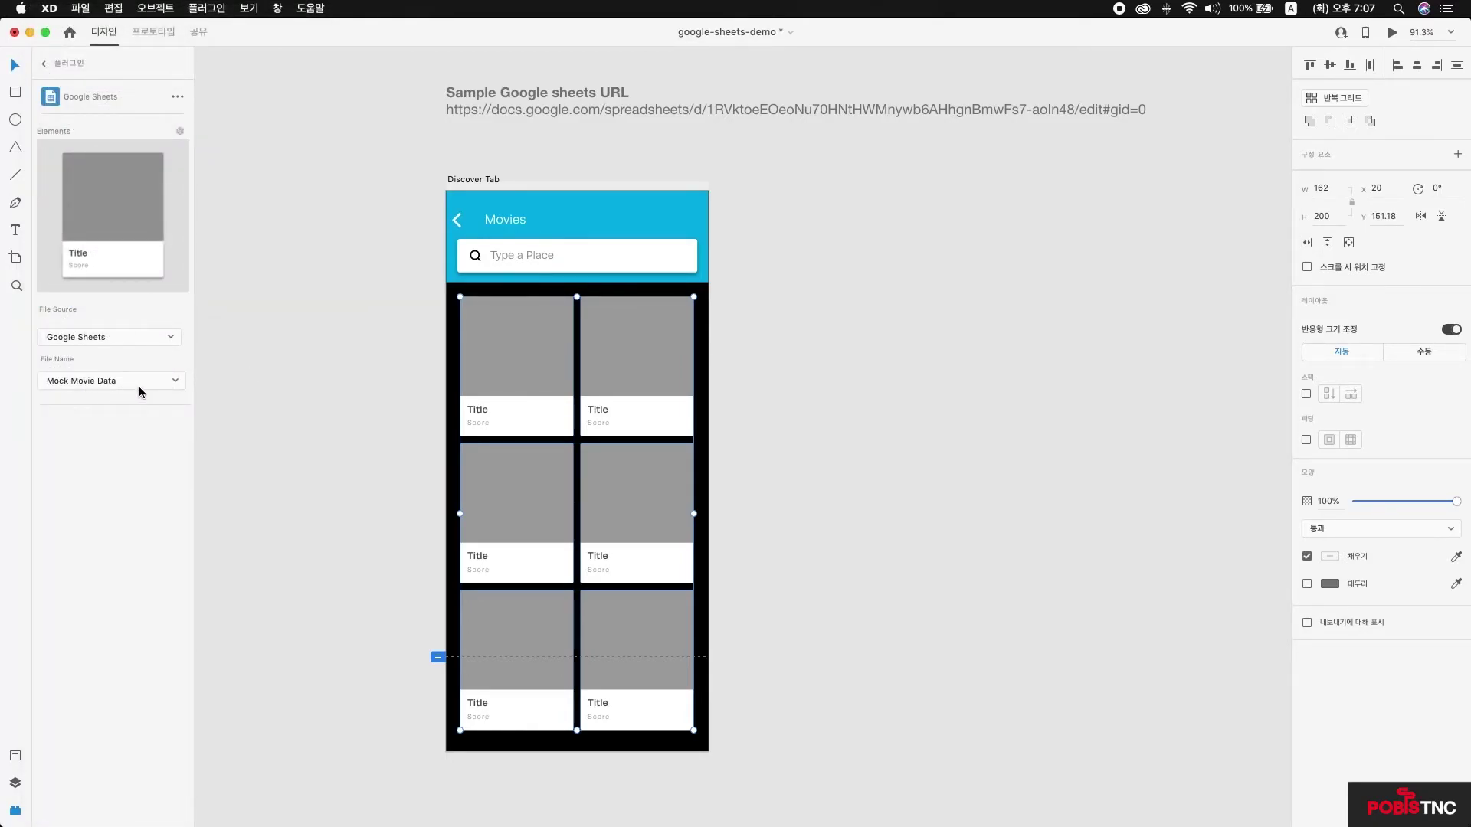
{"action": "left_click", "coordinate": [170, 385]}
{"action": "left_click", "coordinate": [173, 387]}
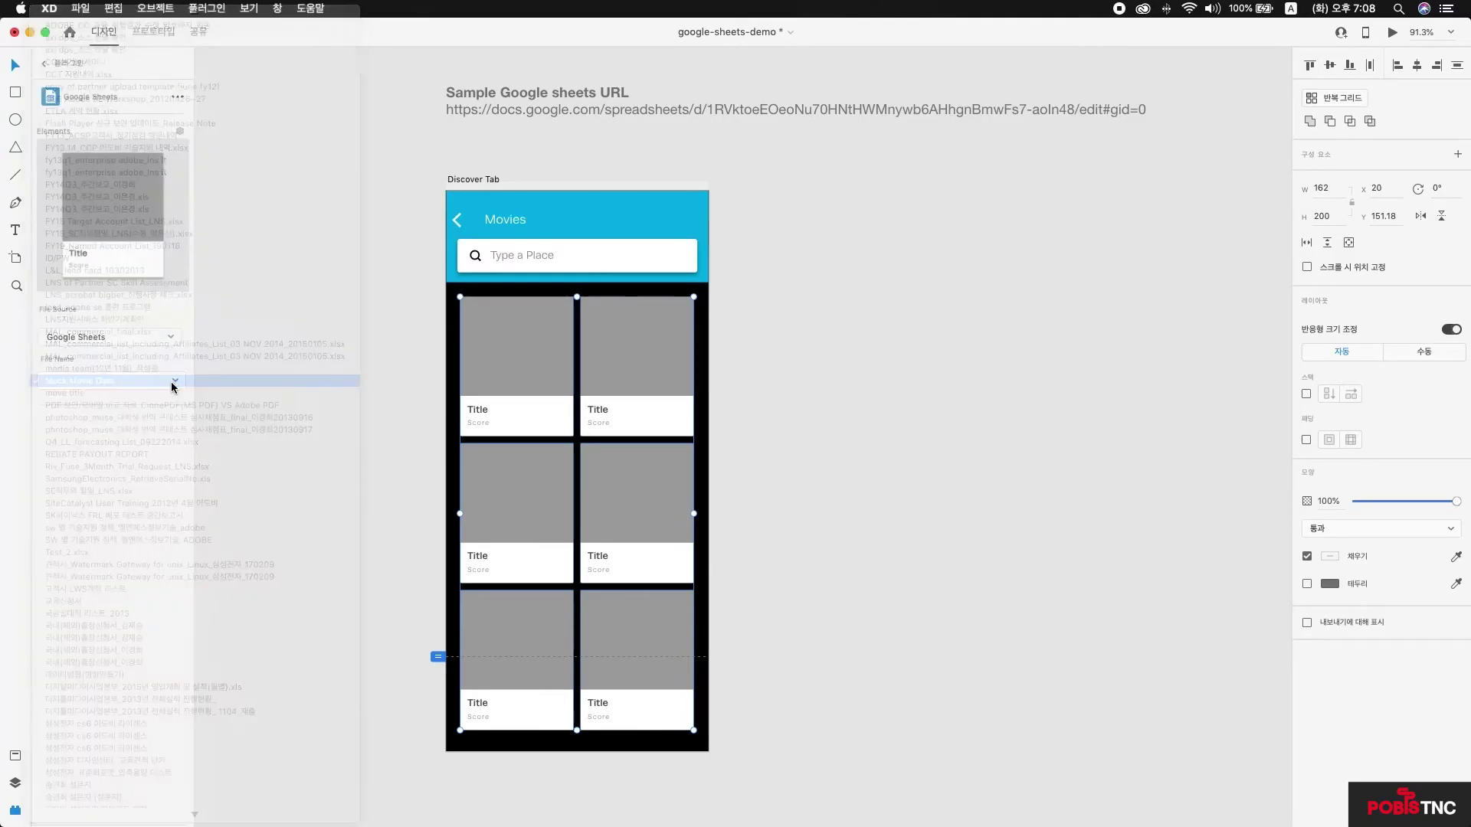
{"action": "left_click", "coordinate": [119, 413]}
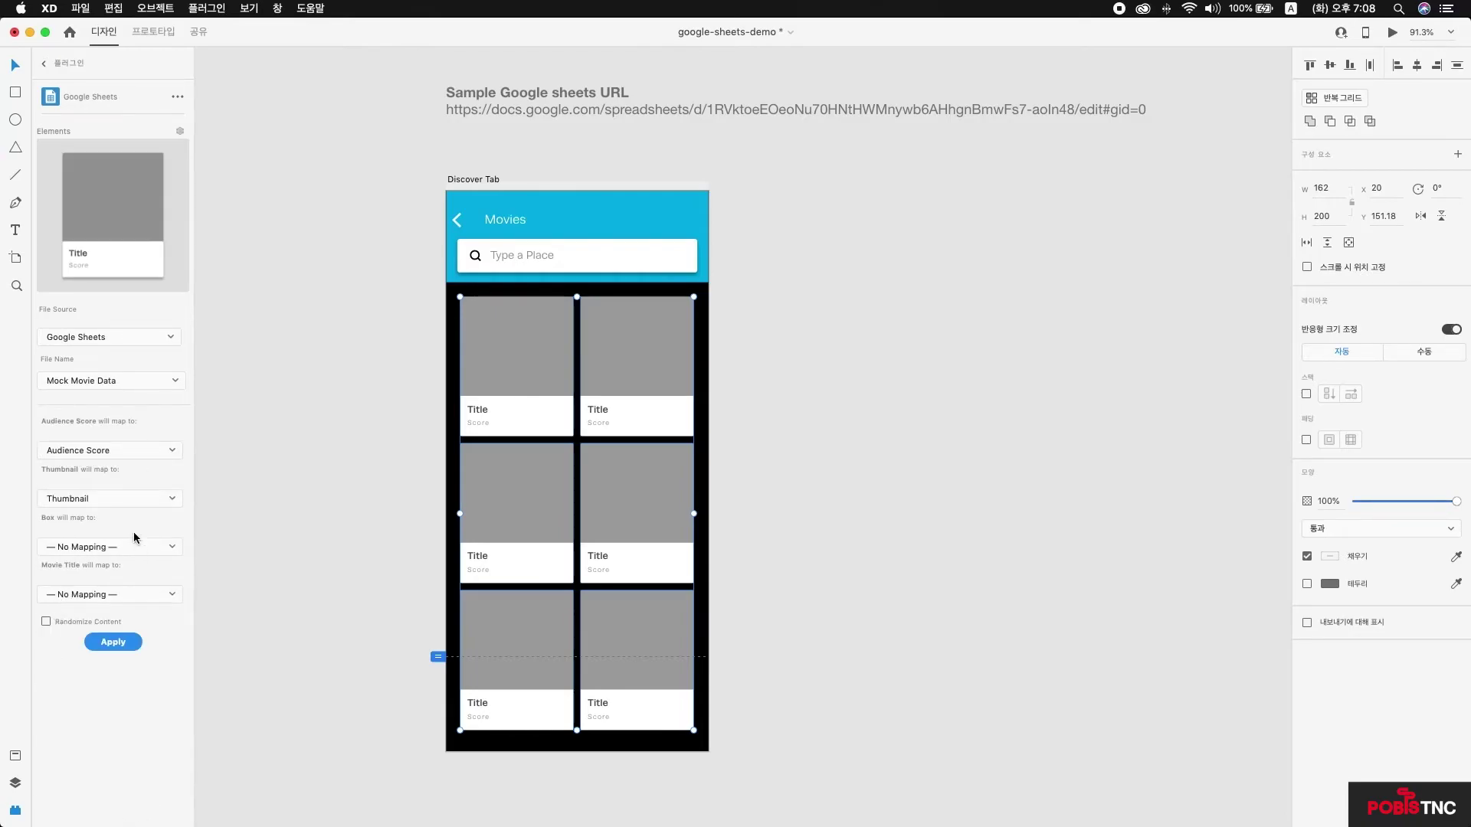
Step: Switch to the Mock Movie Data spreadsheet in Chrome to check its column headers, and return to Adobe XD
{"action": "key", "text": "ctrl+Up"}
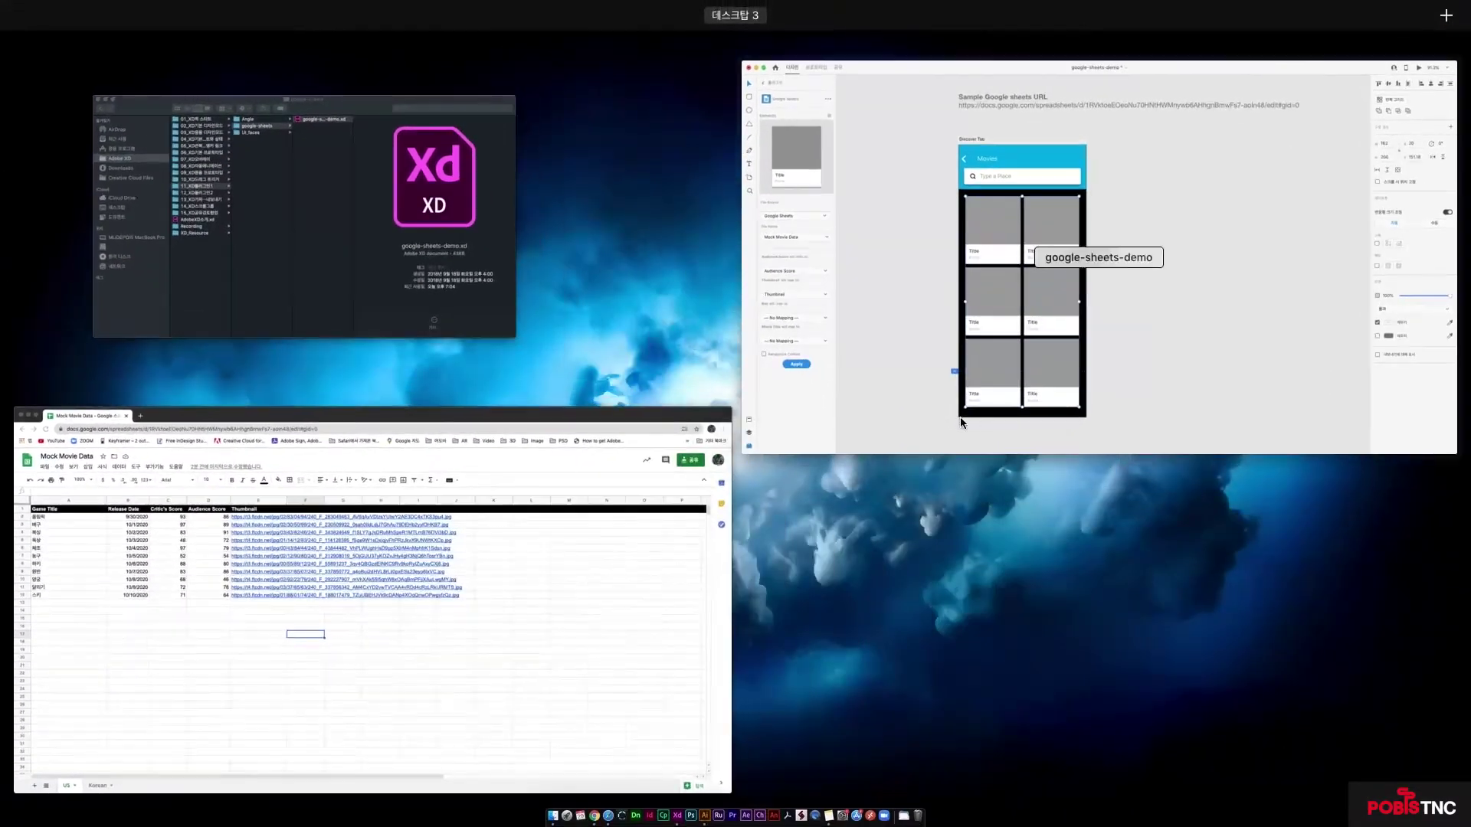
{"action": "left_click", "coordinate": [687, 568]}
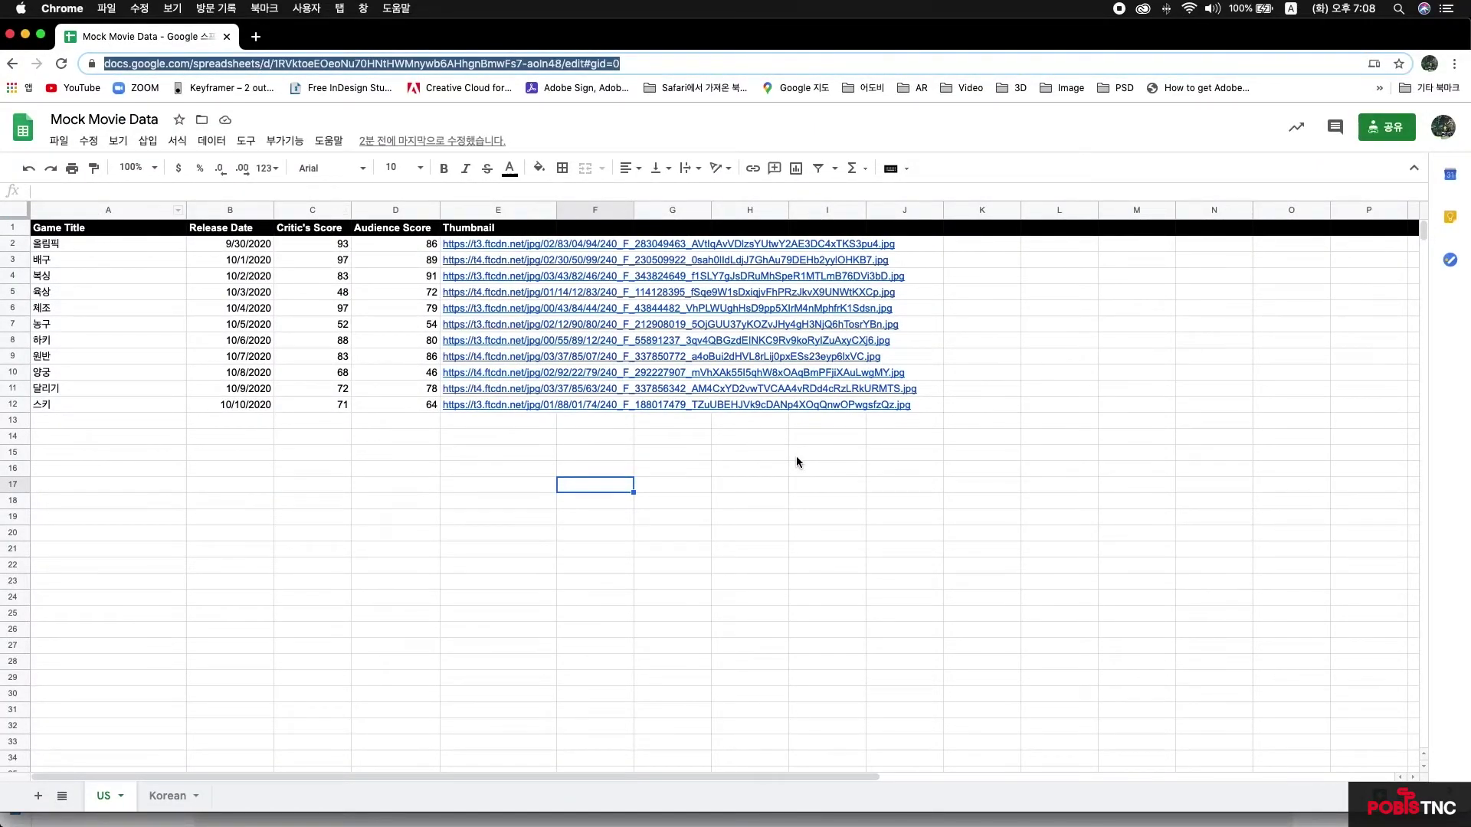
{"action": "key", "text": "ctrl+Up"}
{"action": "left_click", "coordinate": [880, 388]}
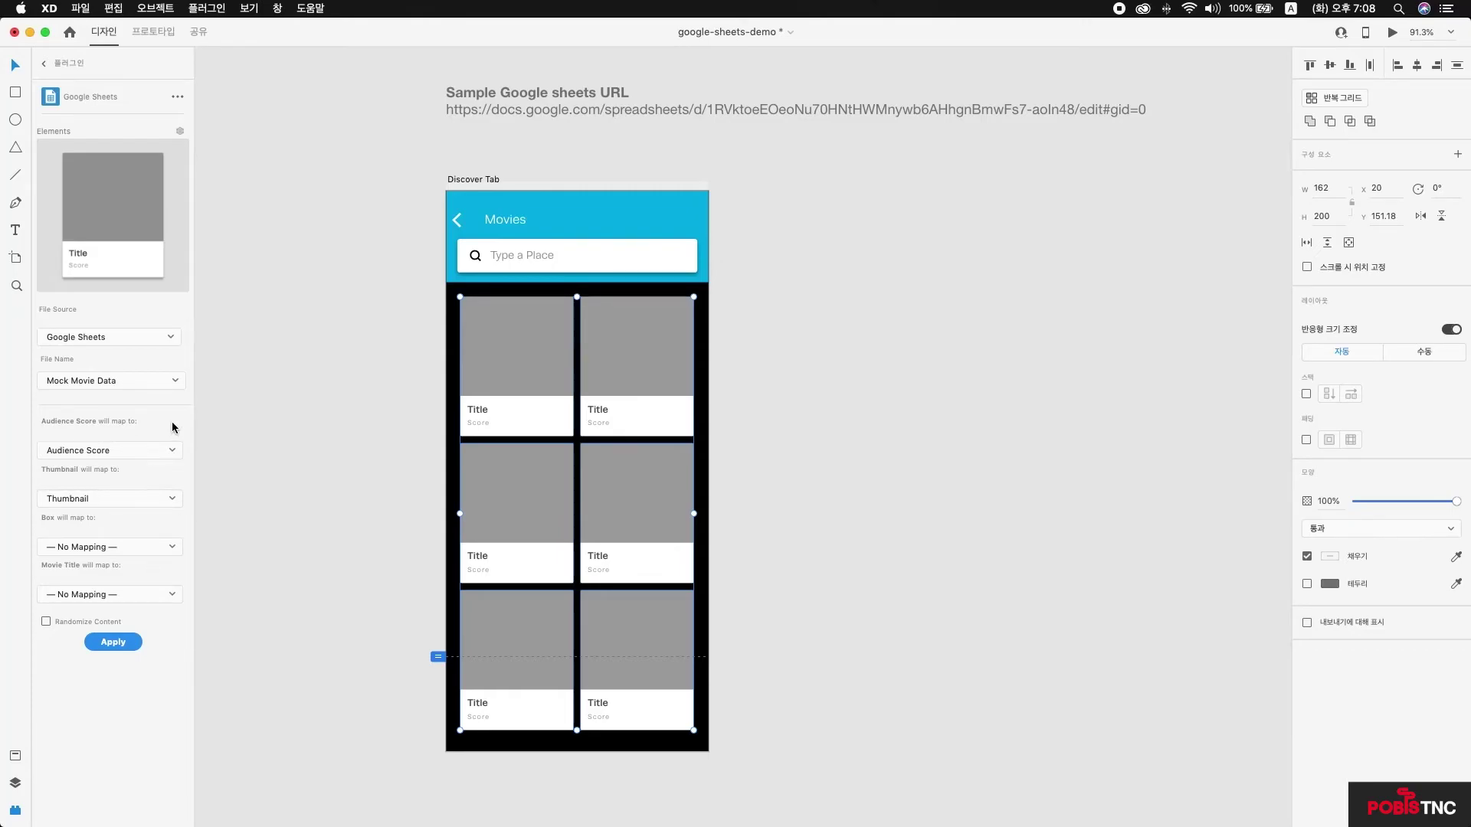
Step: Map the Audience Score element to the Game Title column
{"action": "left_click", "coordinate": [175, 380]}
{"action": "left_click", "coordinate": [175, 381]}
{"action": "left_click", "coordinate": [171, 452]}
{"action": "left_click", "coordinate": [147, 413]}
Step: Leave the Box element unmapped, map Movie Title to the Game Title column, and apply the data to the selected cards
{"action": "left_click", "coordinate": [174, 548]}
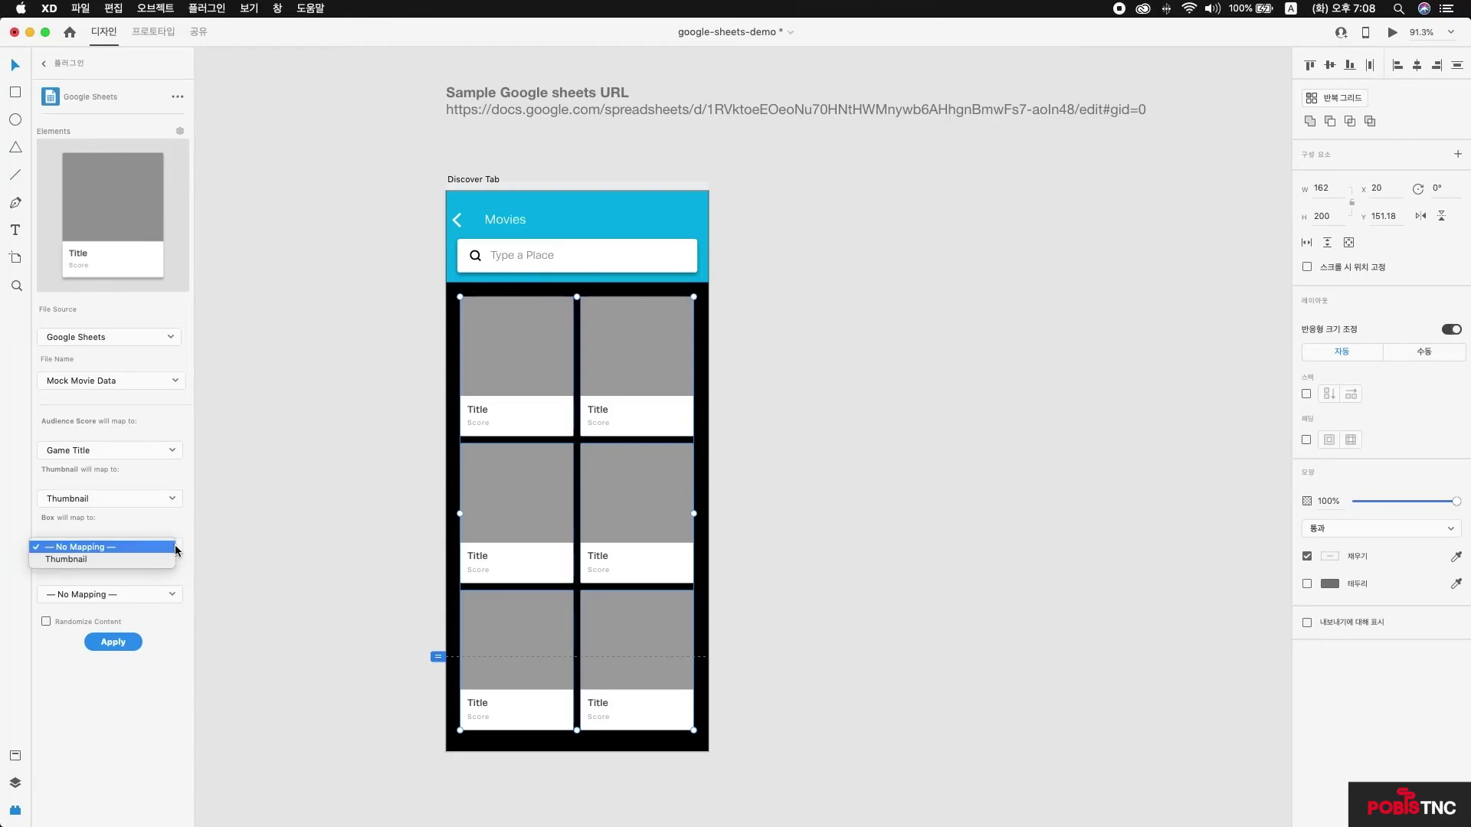
{"action": "left_click", "coordinate": [204, 547]}
{"action": "left_click", "coordinate": [141, 595]}
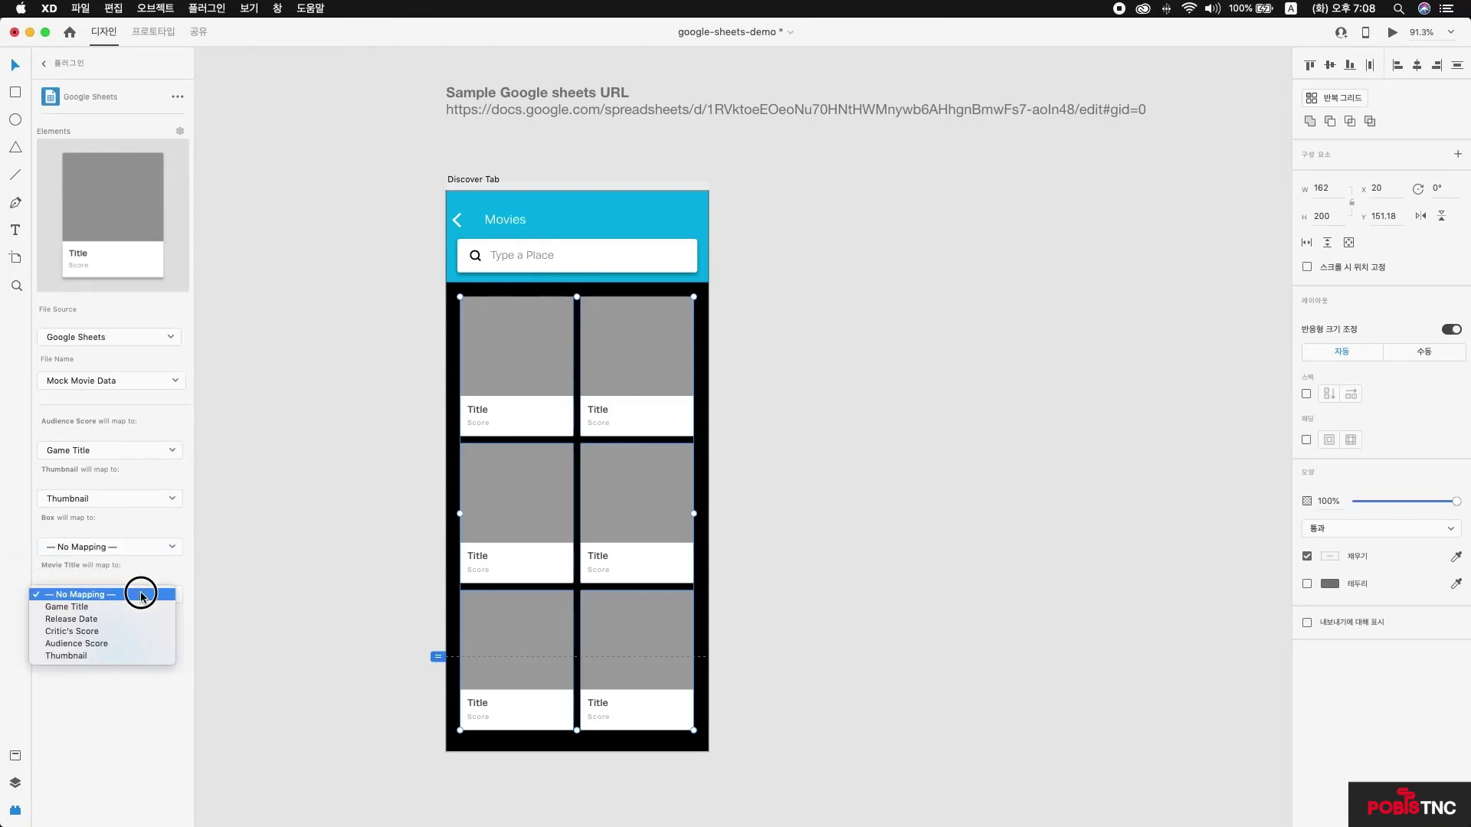
{"action": "left_click", "coordinate": [172, 594]}
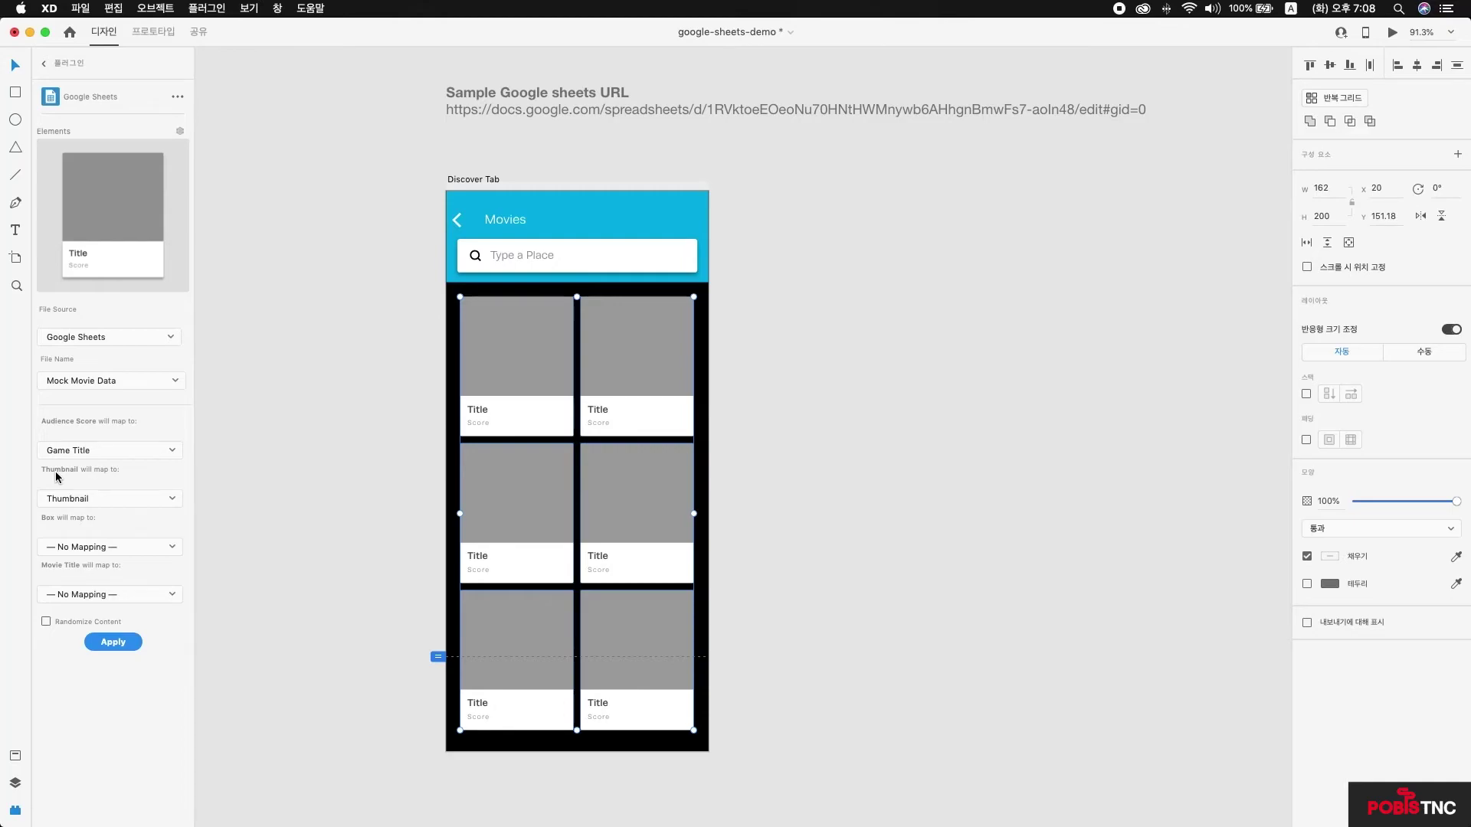
{"action": "left_click", "coordinate": [129, 549]}
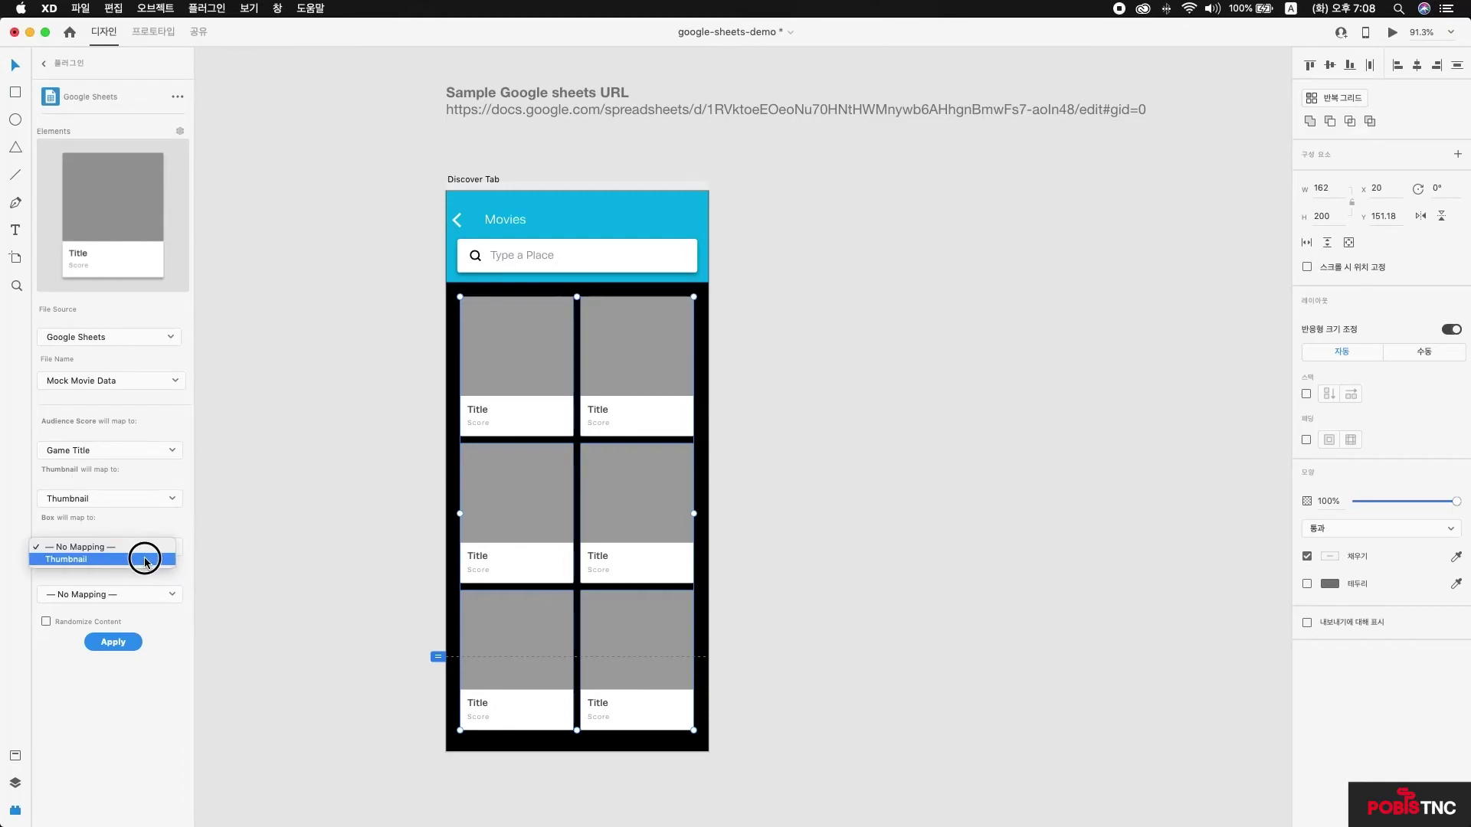
{"action": "left_click", "coordinate": [154, 548]}
{"action": "left_click", "coordinate": [164, 594]}
{"action": "left_click", "coordinate": [130, 606]}
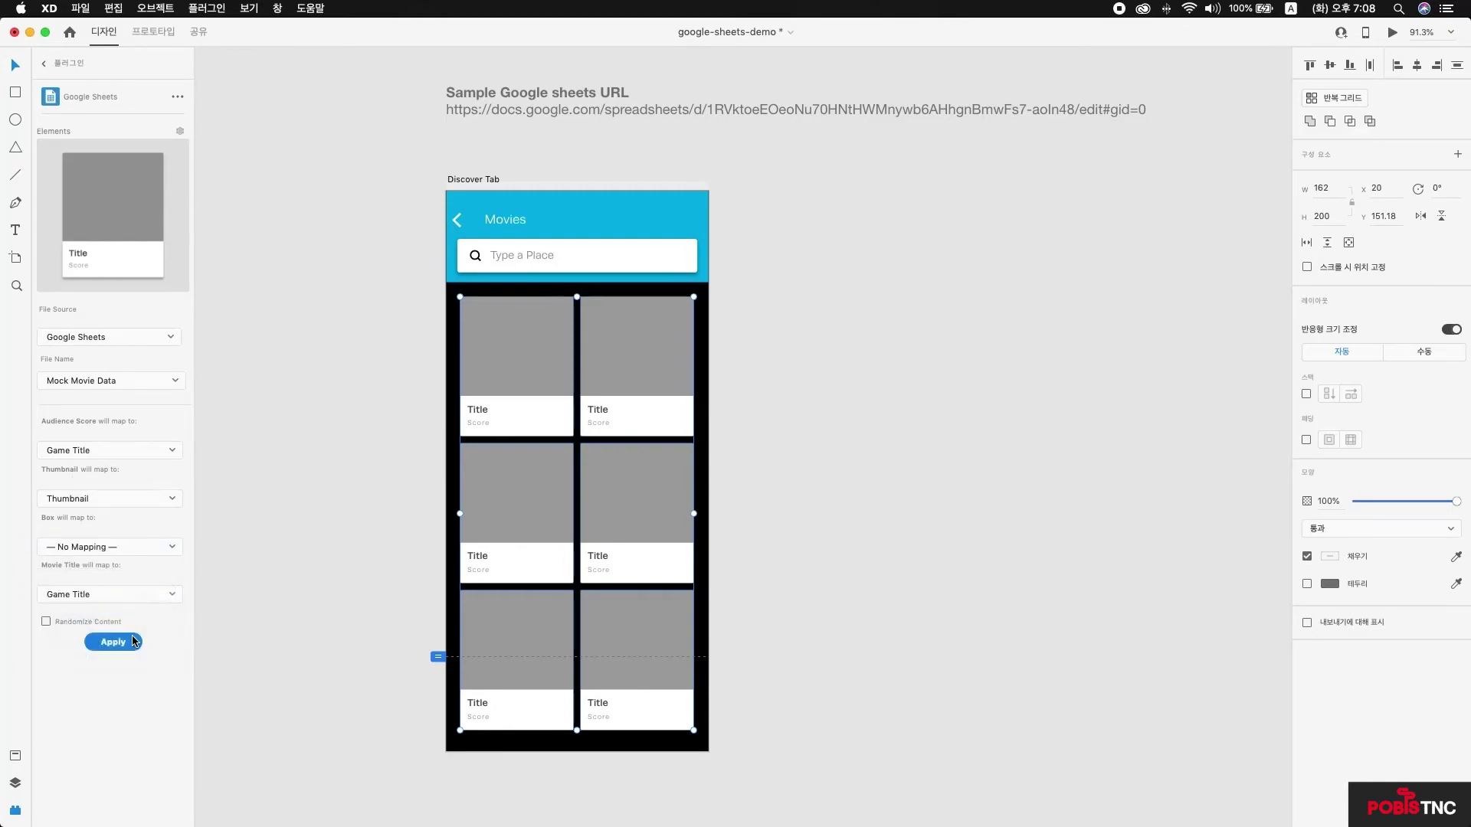
{"action": "left_click", "coordinate": [127, 645]}
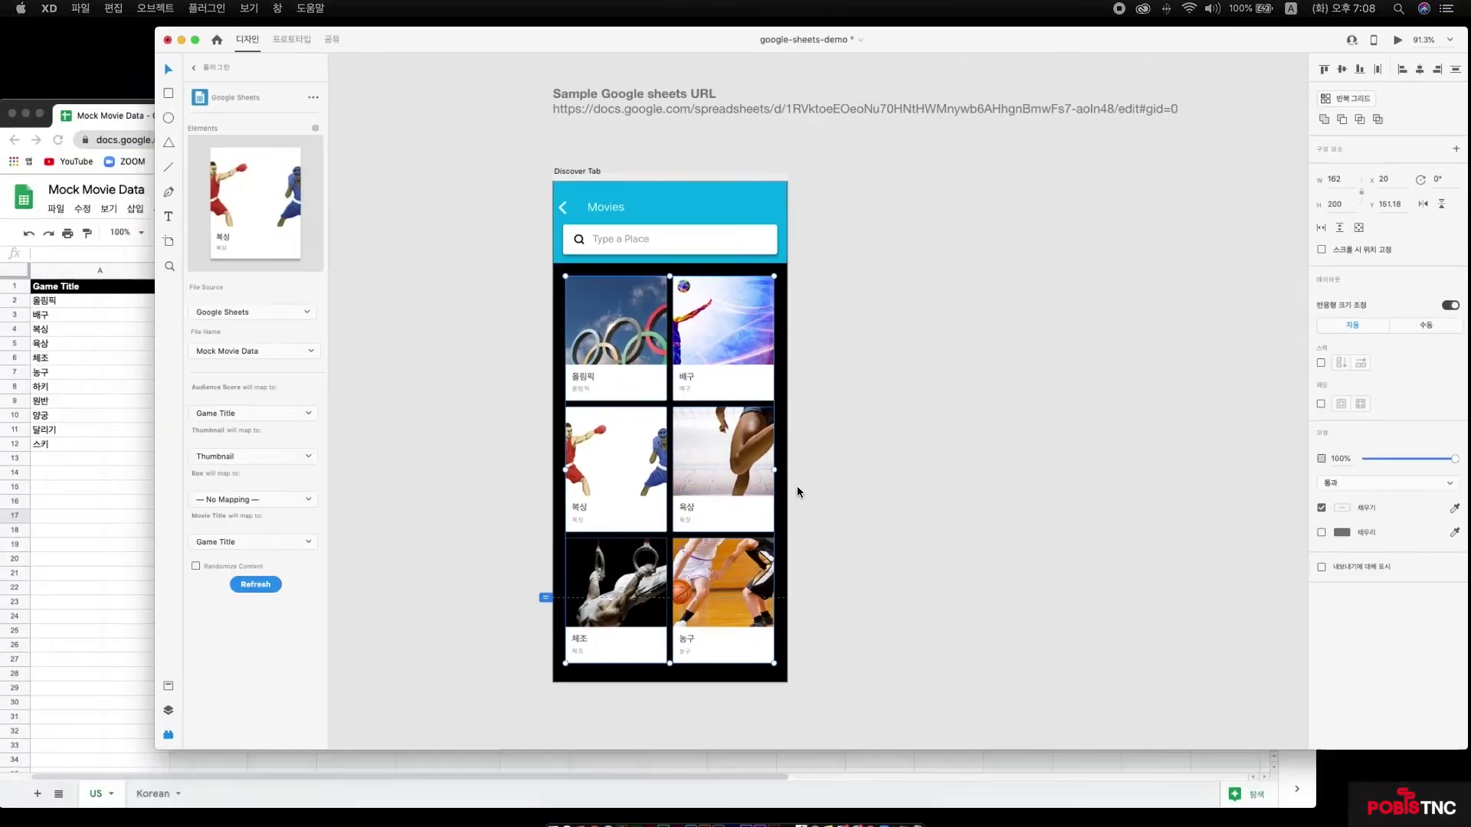
Step: Compare the filled cards with the spreadsheet rows in Chrome, return to Adobe XD, and clear the card selection
{"action": "key", "text": "F3"}
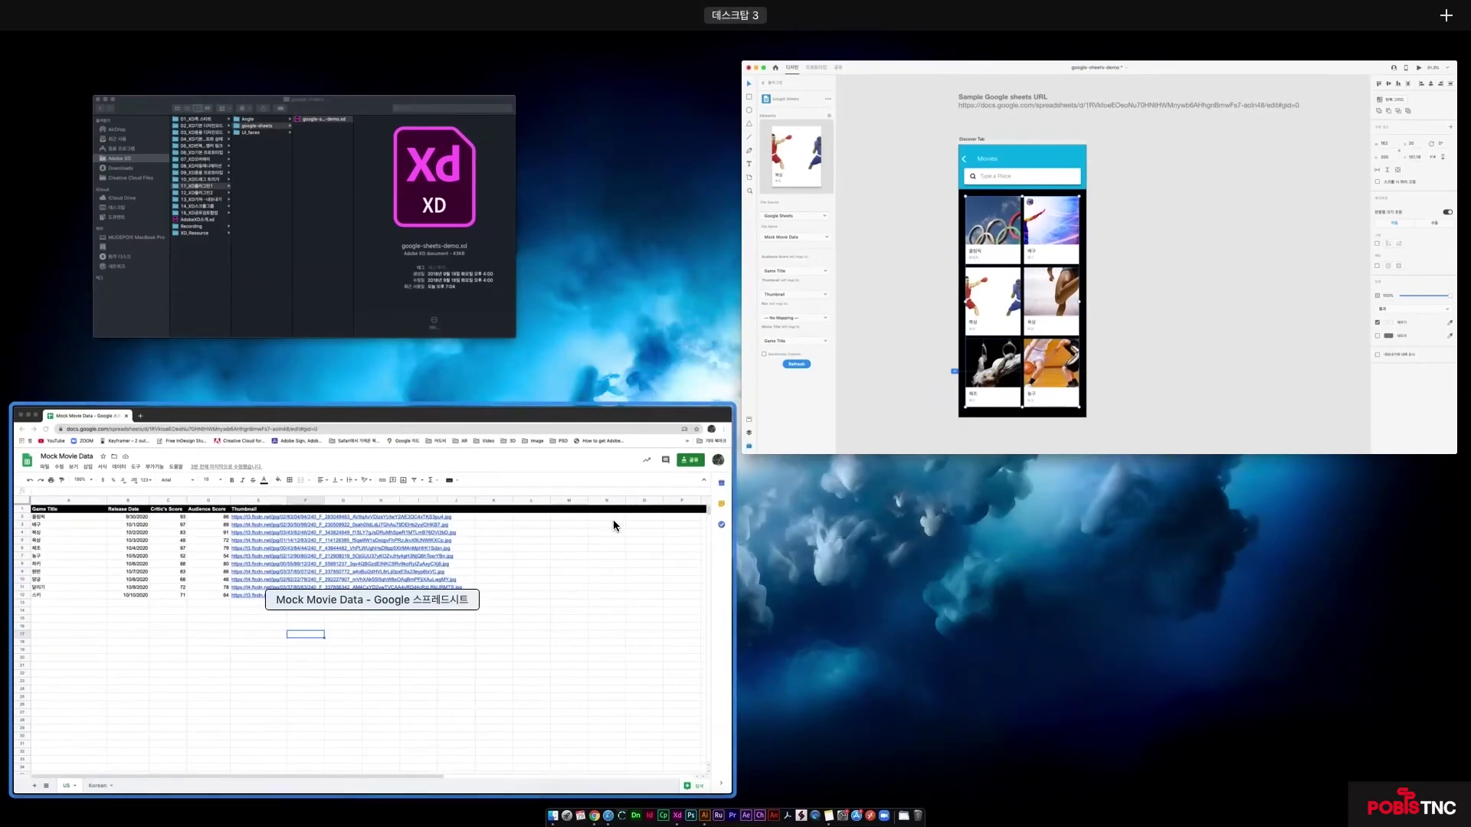
{"action": "left_click", "coordinate": [613, 519]}
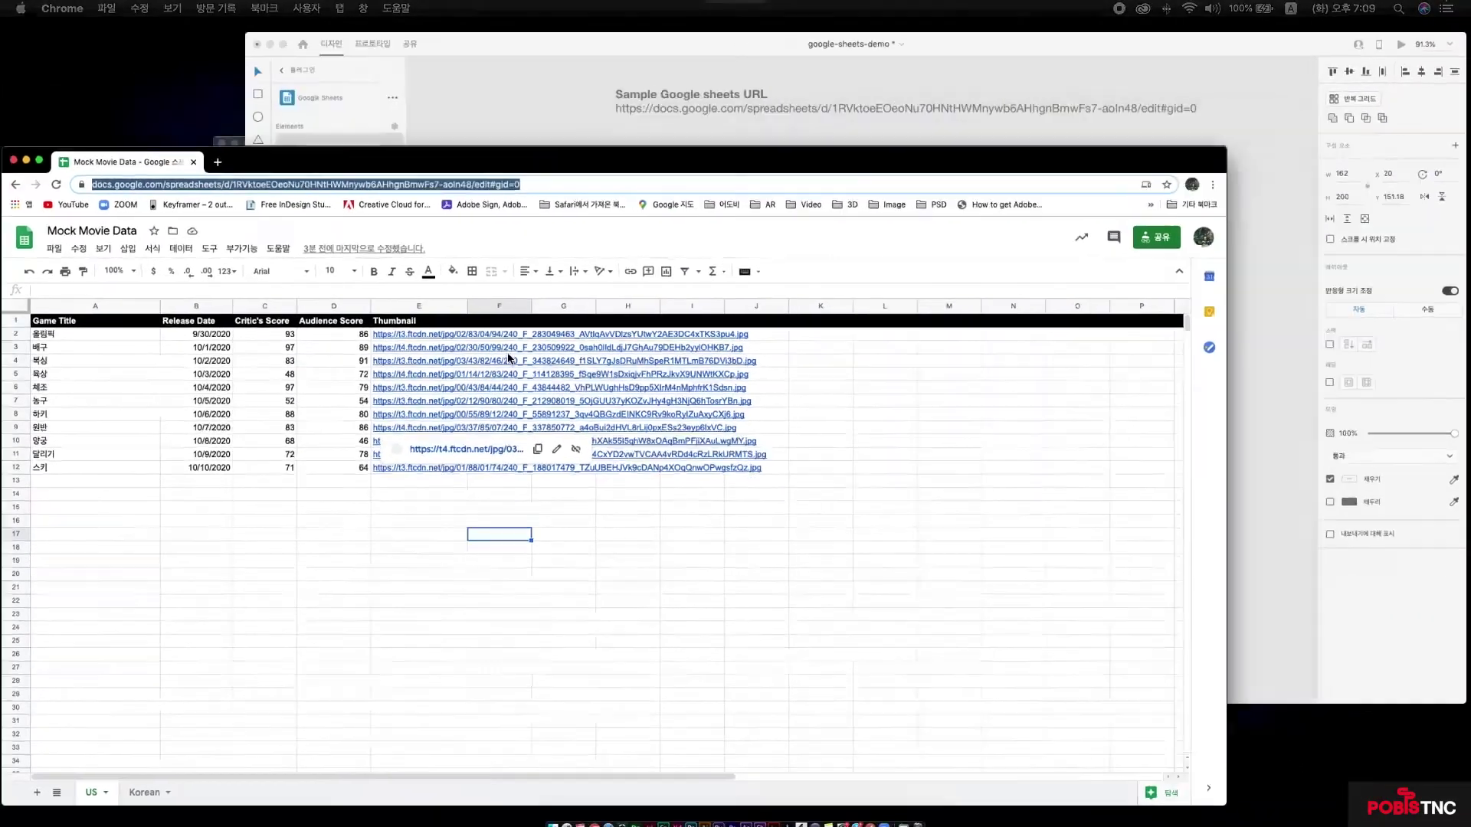
{"action": "key", "text": "F3"}
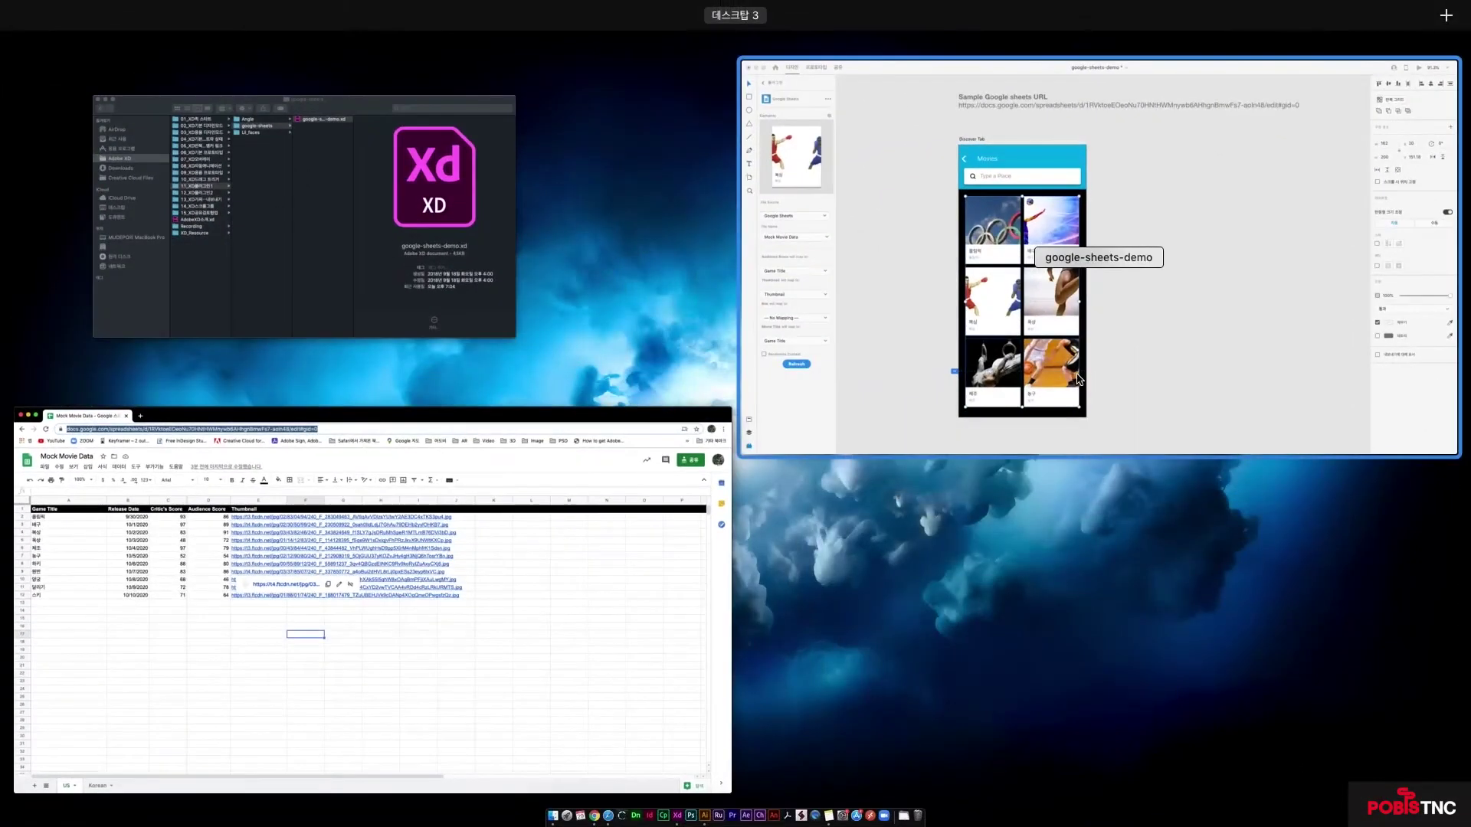
{"action": "left_click", "coordinate": [1100, 257]}
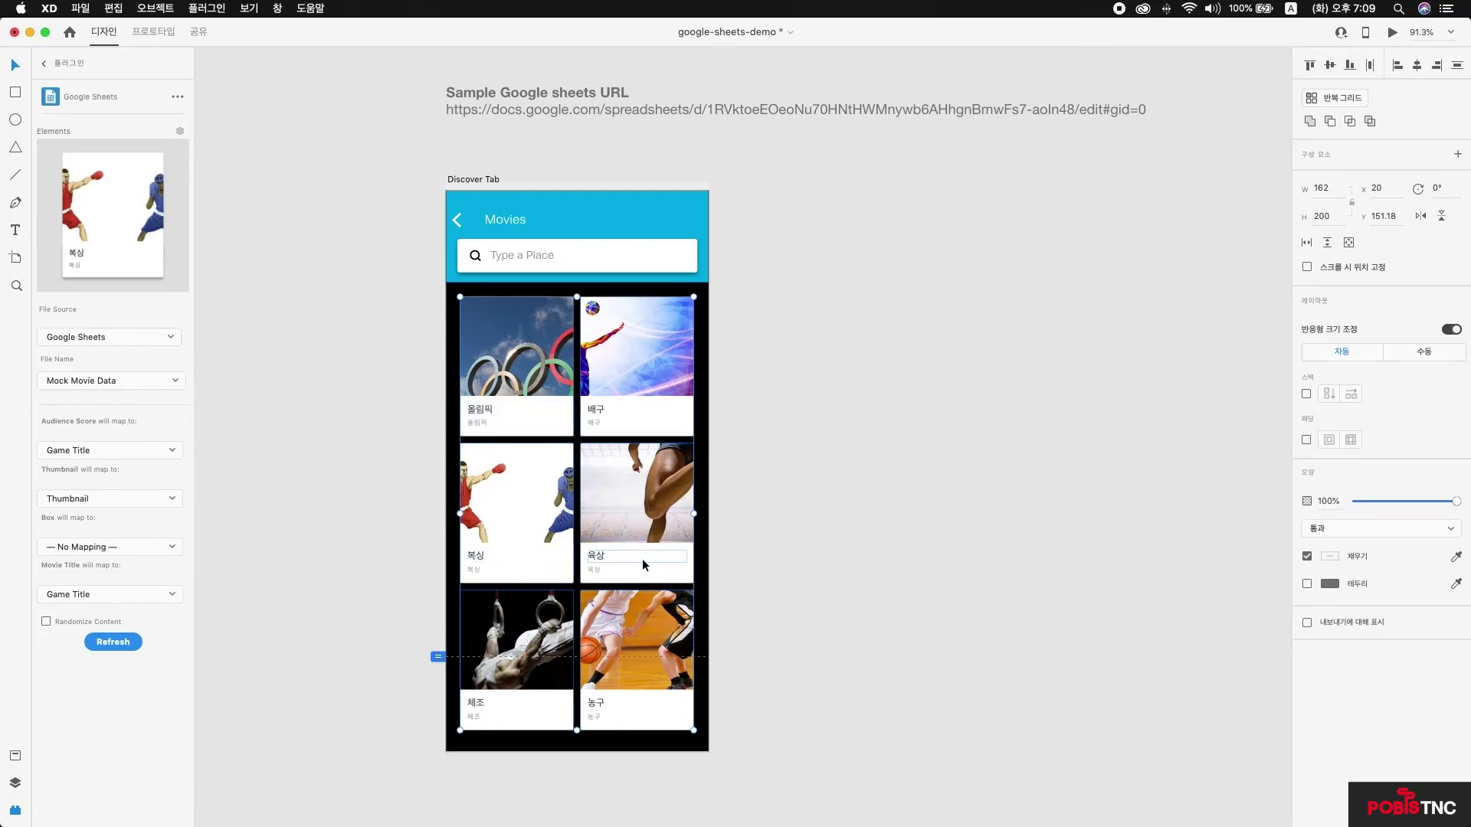
{"action": "left_click", "coordinate": [817, 594]}
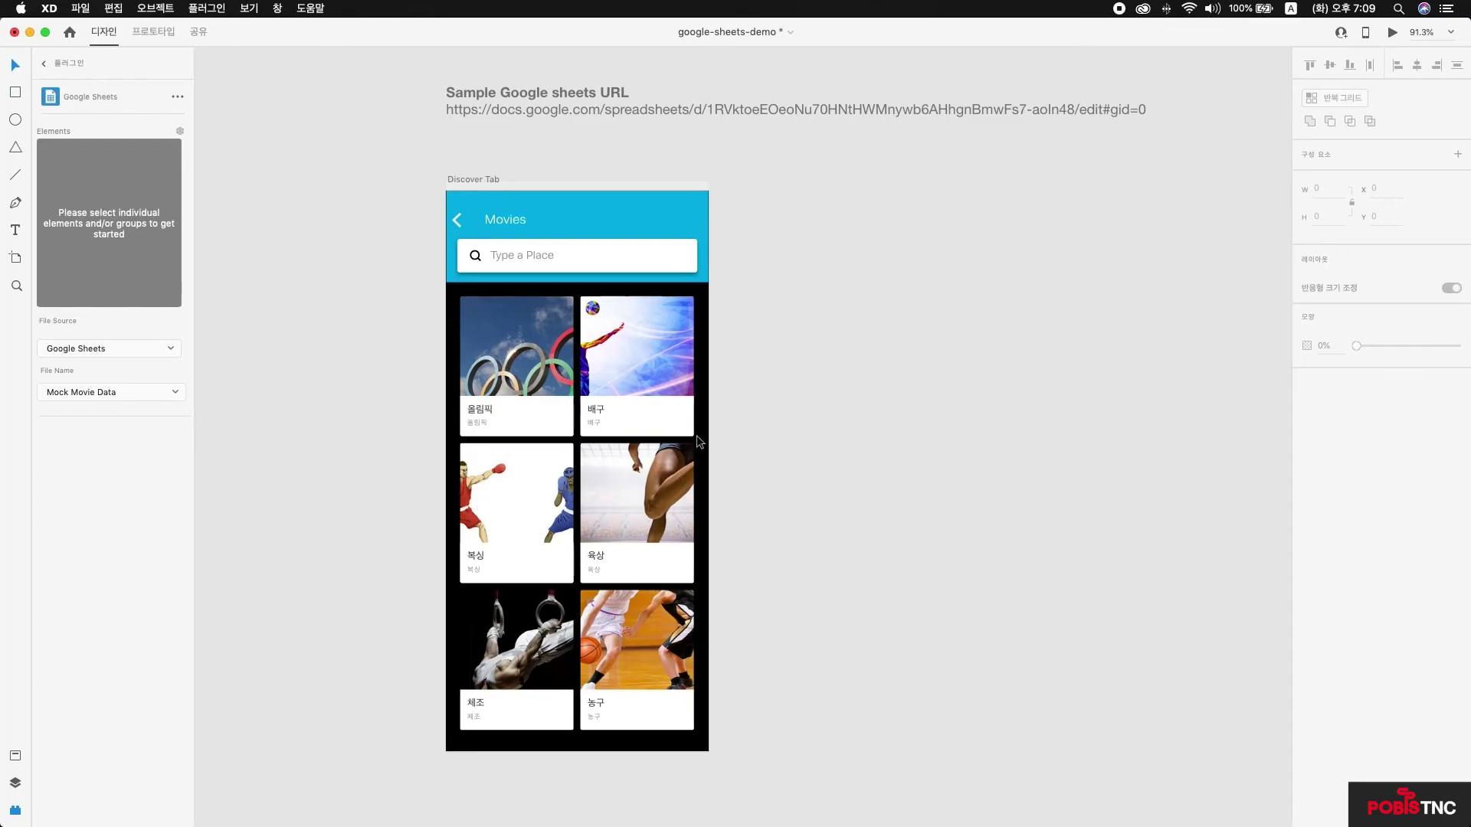
Step: Close the google-sheets-demo document without saving and close the Chrome window holding the spreadsheet
{"action": "left_click", "coordinate": [13, 36]}
{"action": "key", "text": "Escape"}
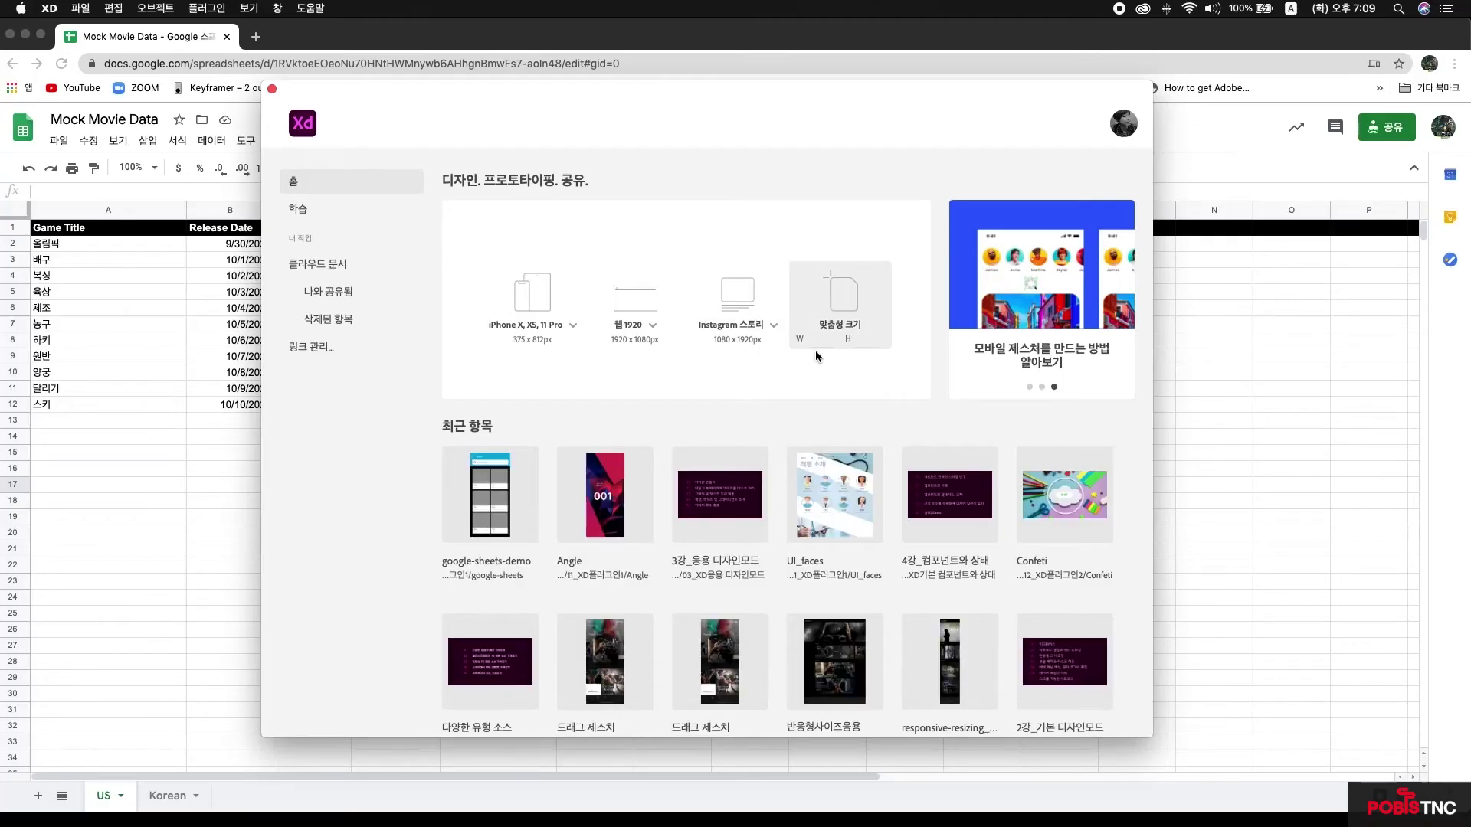
{"action": "left_click", "coordinate": [11, 38]}
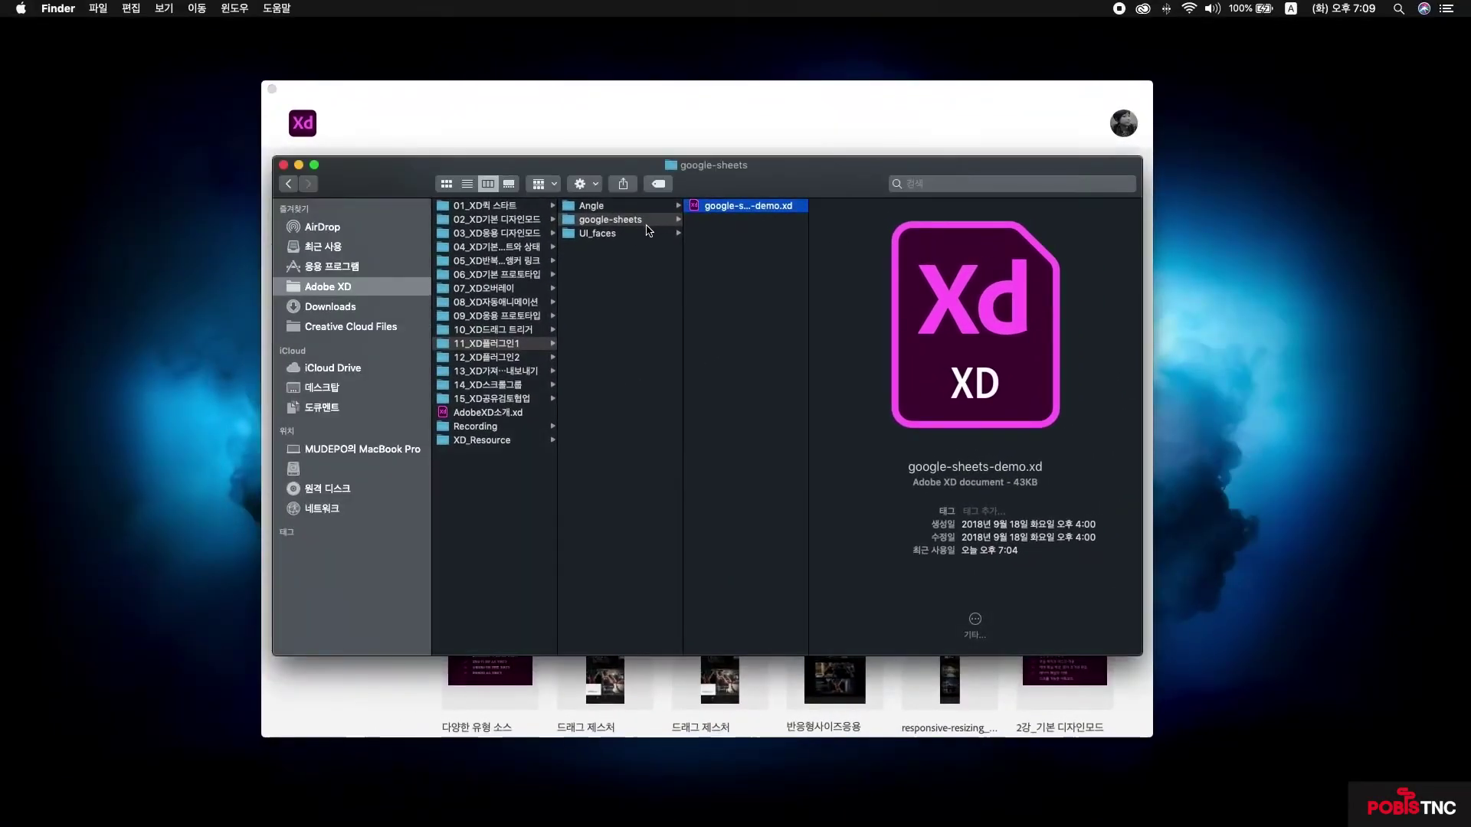
Step: Open UI_faces.xd from the UI_faces folder in Finder
{"action": "left_click", "coordinate": [598, 233]}
{"action": "left_click", "coordinate": [755, 205]}
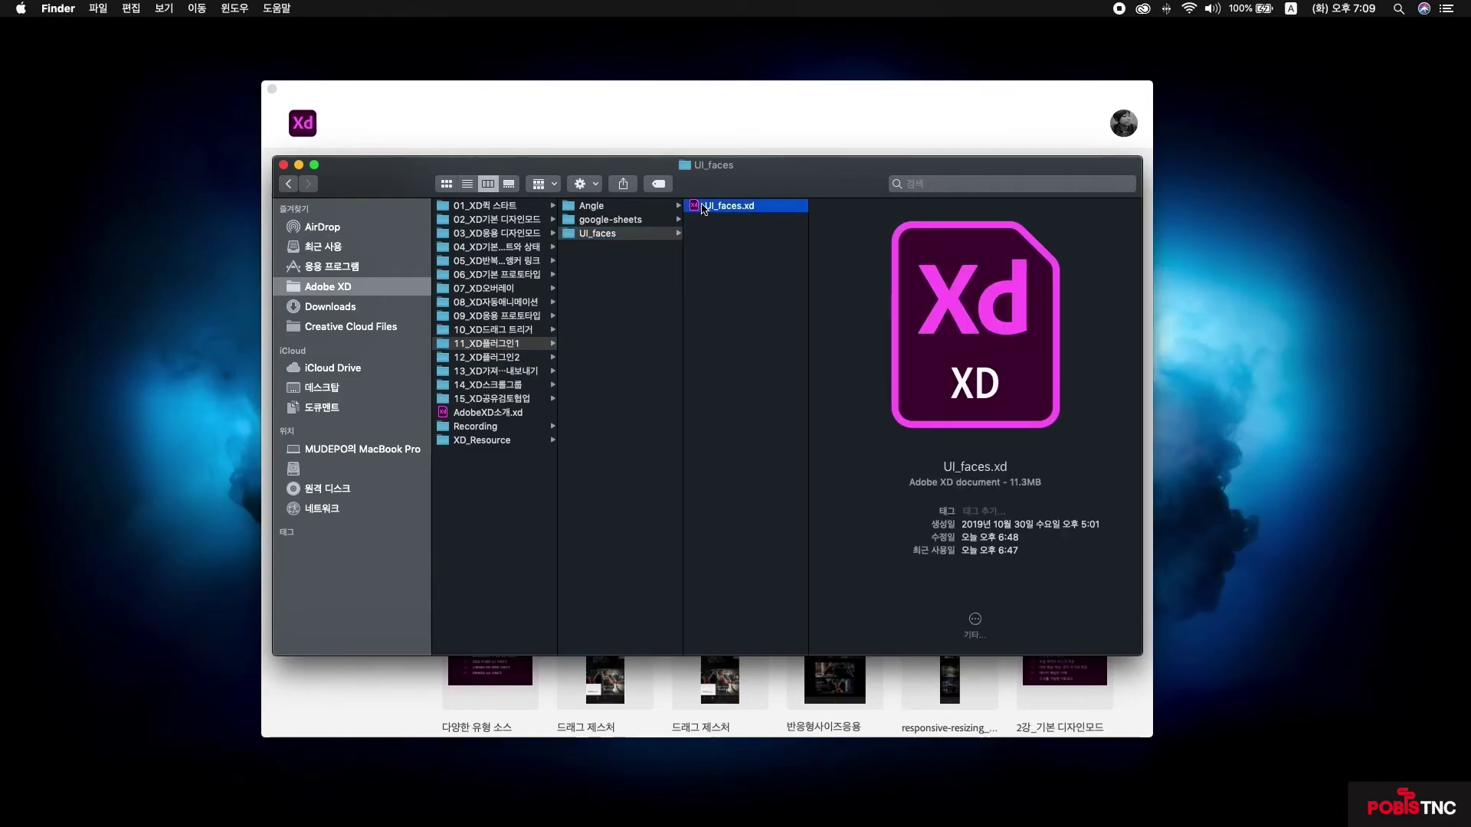
{"action": "double_click", "coordinate": [696, 204]}
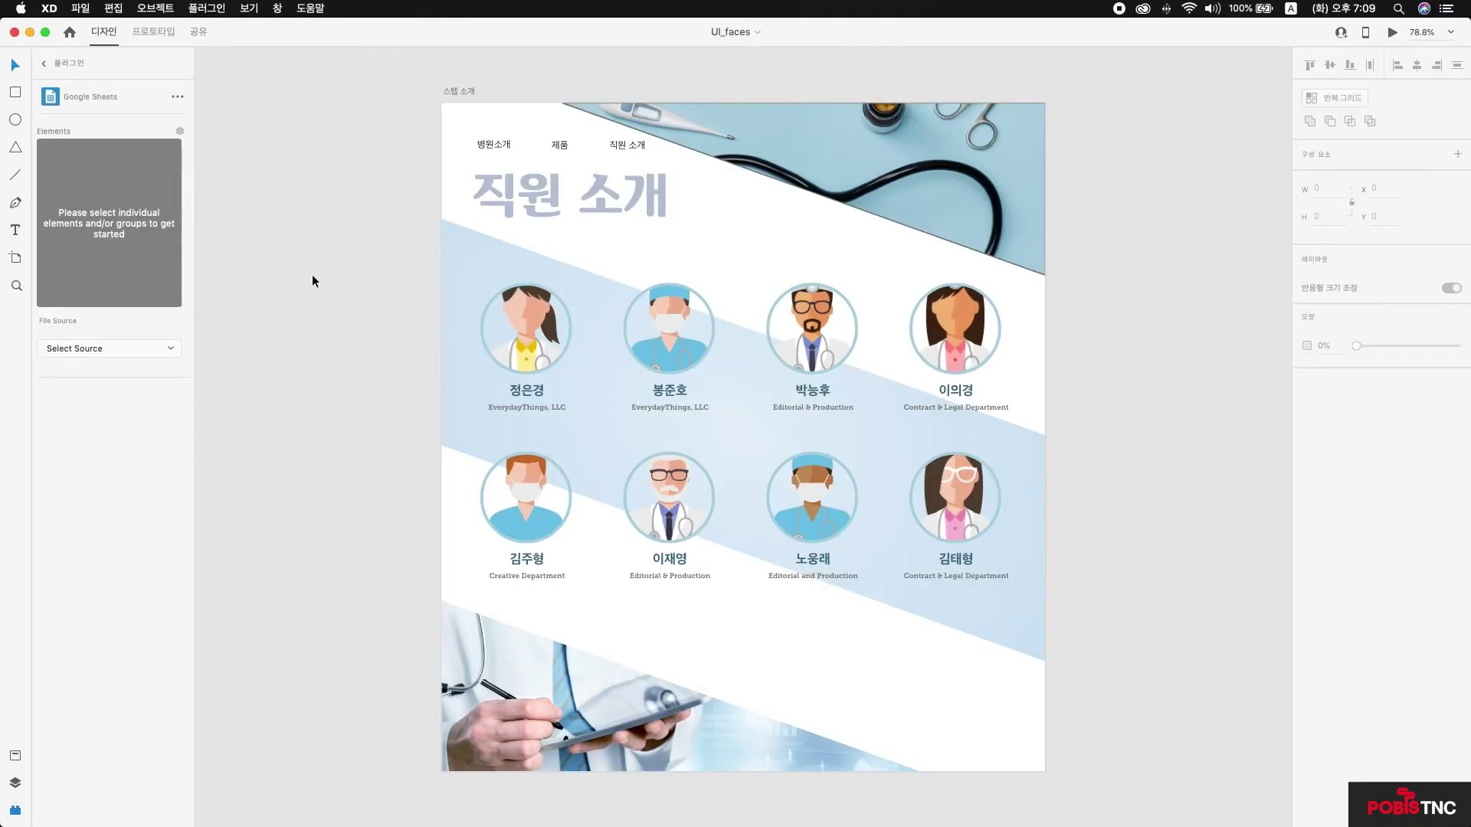
Step: Inspect the staff repeat grid and the first avatar circle inside it, and clear the selection
{"action": "left_click", "coordinate": [531, 324]}
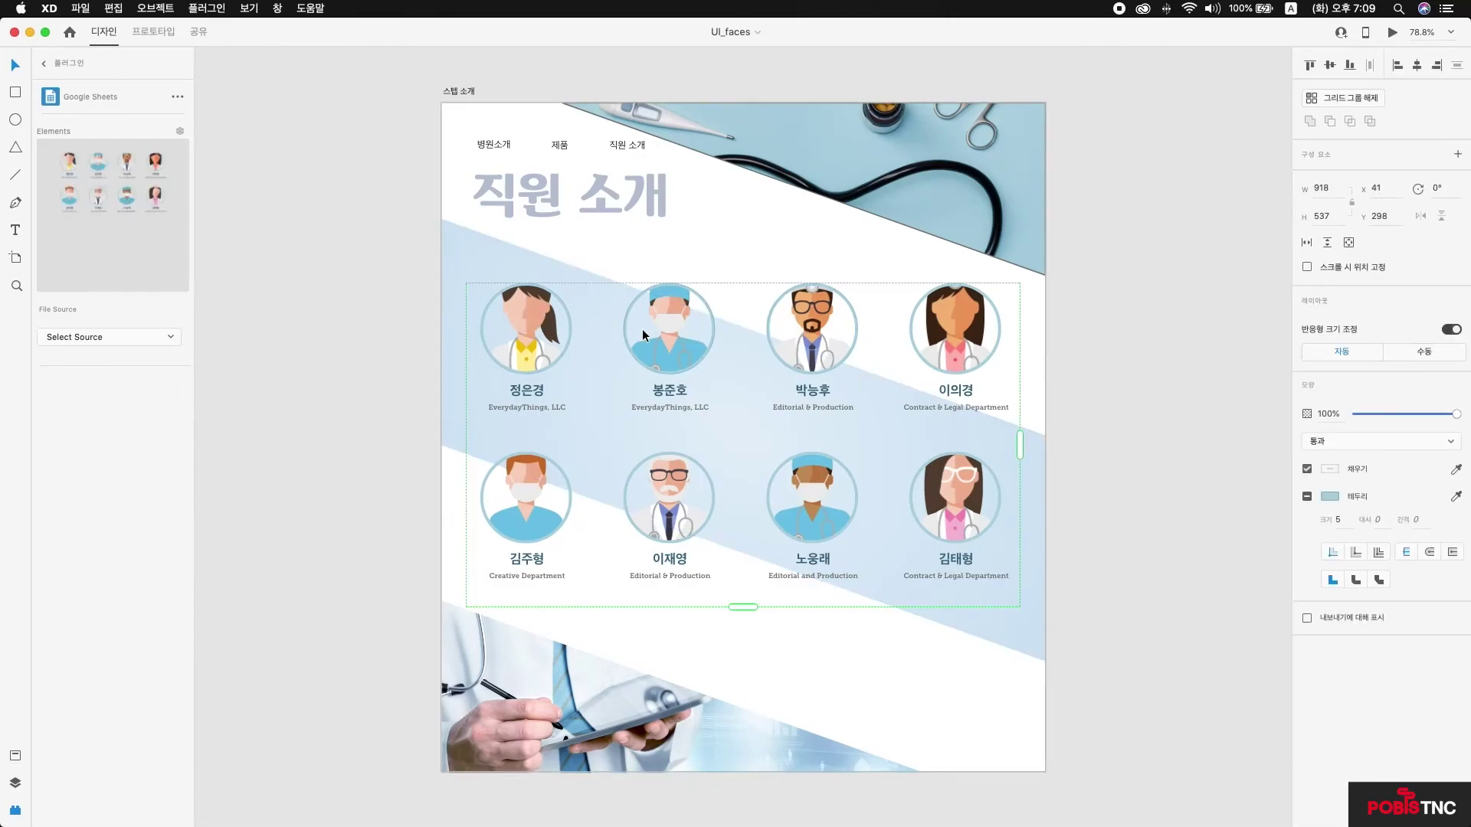
{"action": "scroll", "coordinate": [582, 329], "scroll_direction": "left", "scroll_amount": 1}
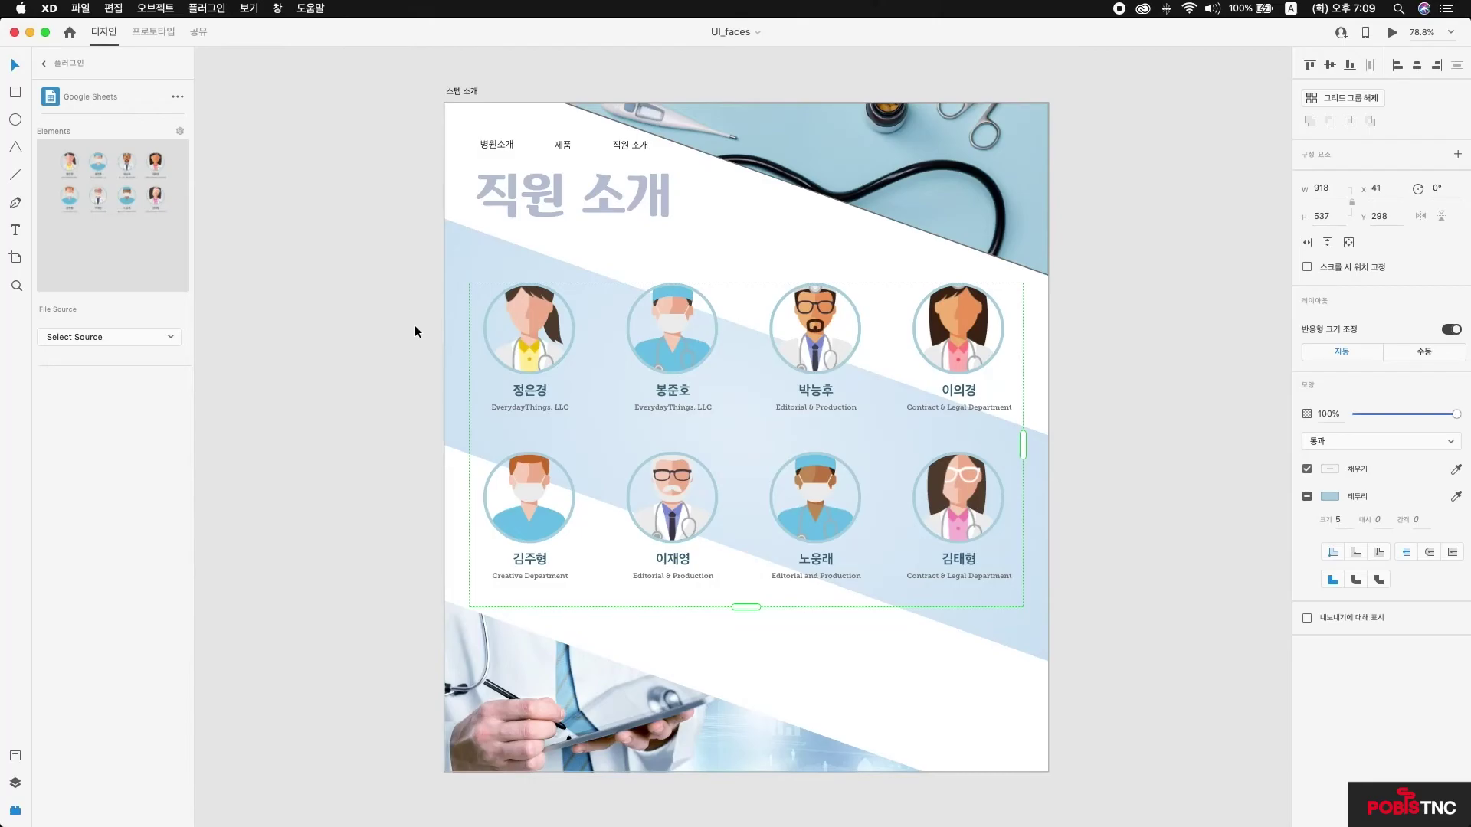
{"action": "double_click", "coordinate": [543, 331]}
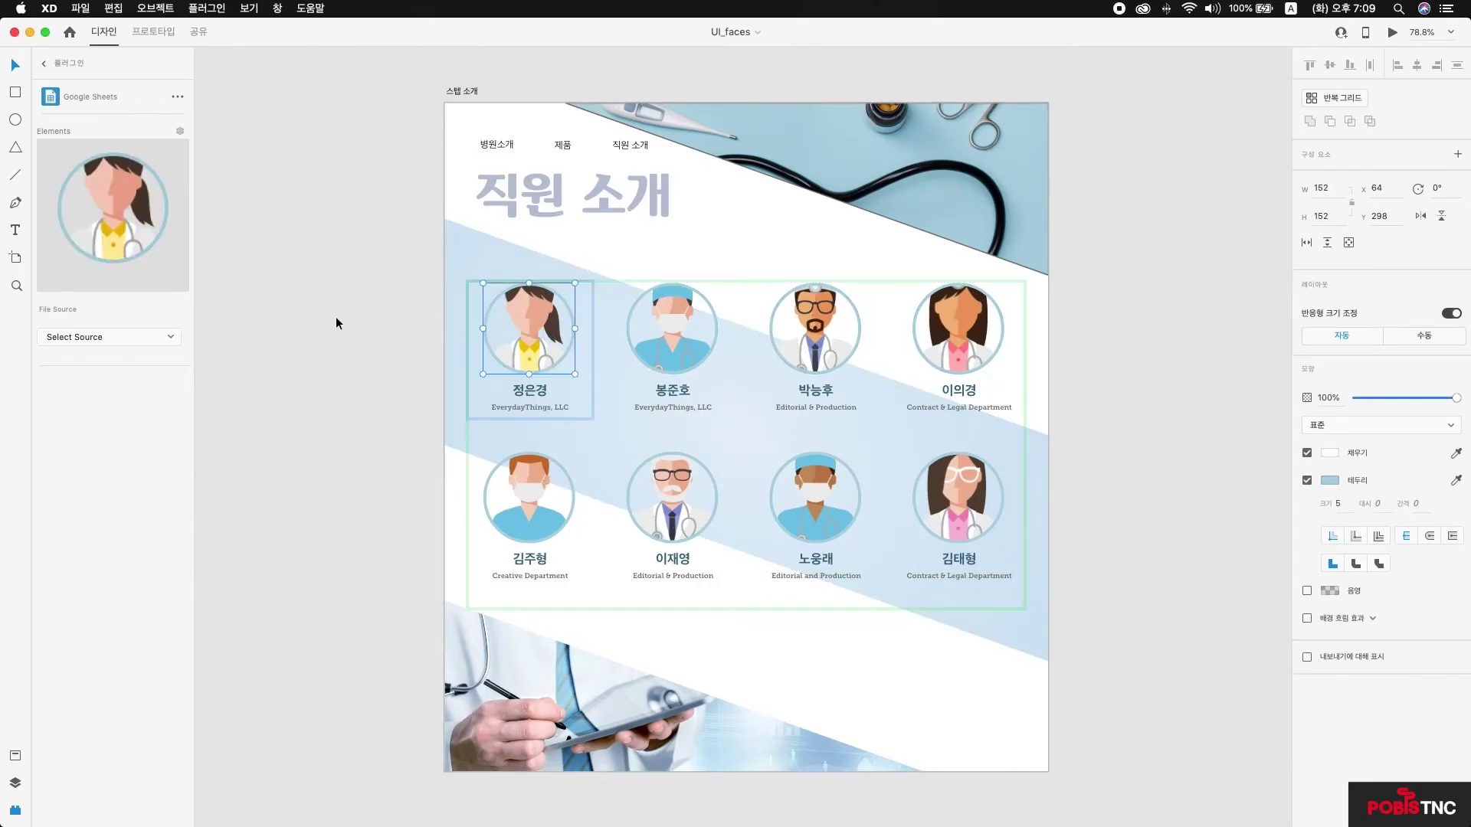
{"action": "left_click", "coordinate": [338, 318]}
Step: Leave the Google Sheets plugin, search the plugin catalogue for "ui", and install the UI Faces plugin
{"action": "left_click", "coordinate": [44, 64]}
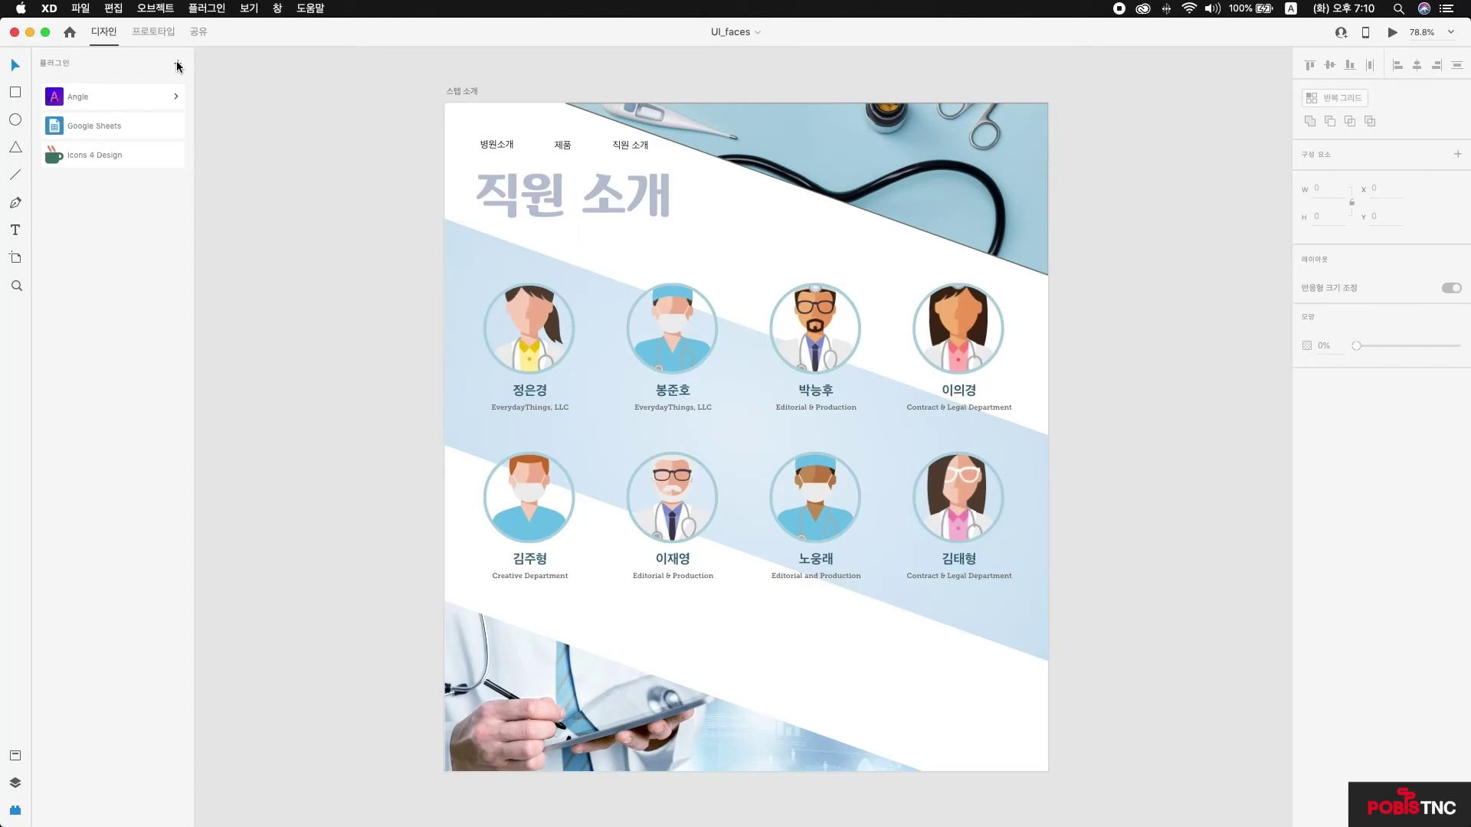
{"action": "left_click", "coordinate": [178, 64]}
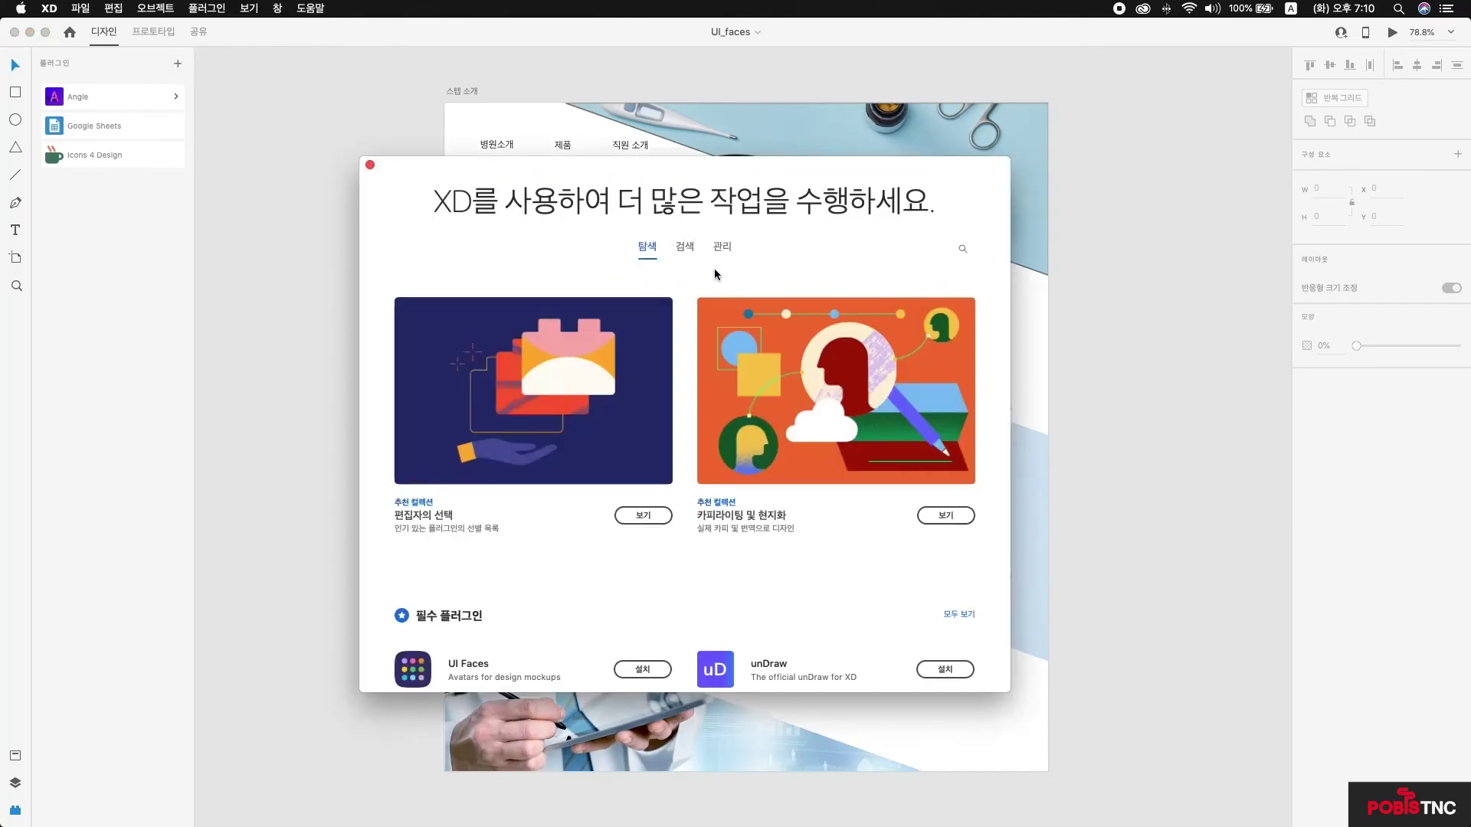
{"action": "left_click", "coordinate": [962, 248]}
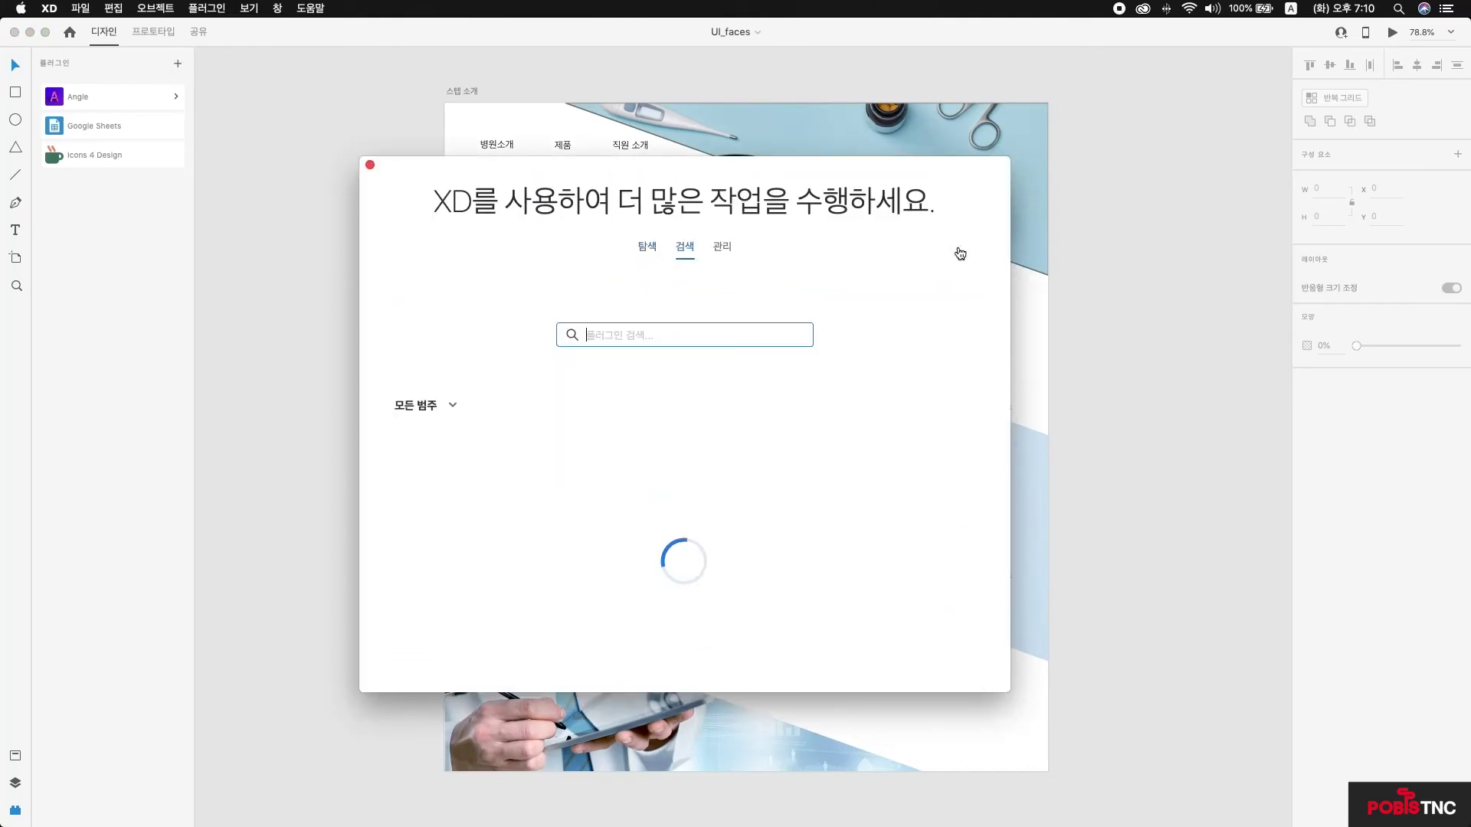
{"action": "type", "text": "ui"}
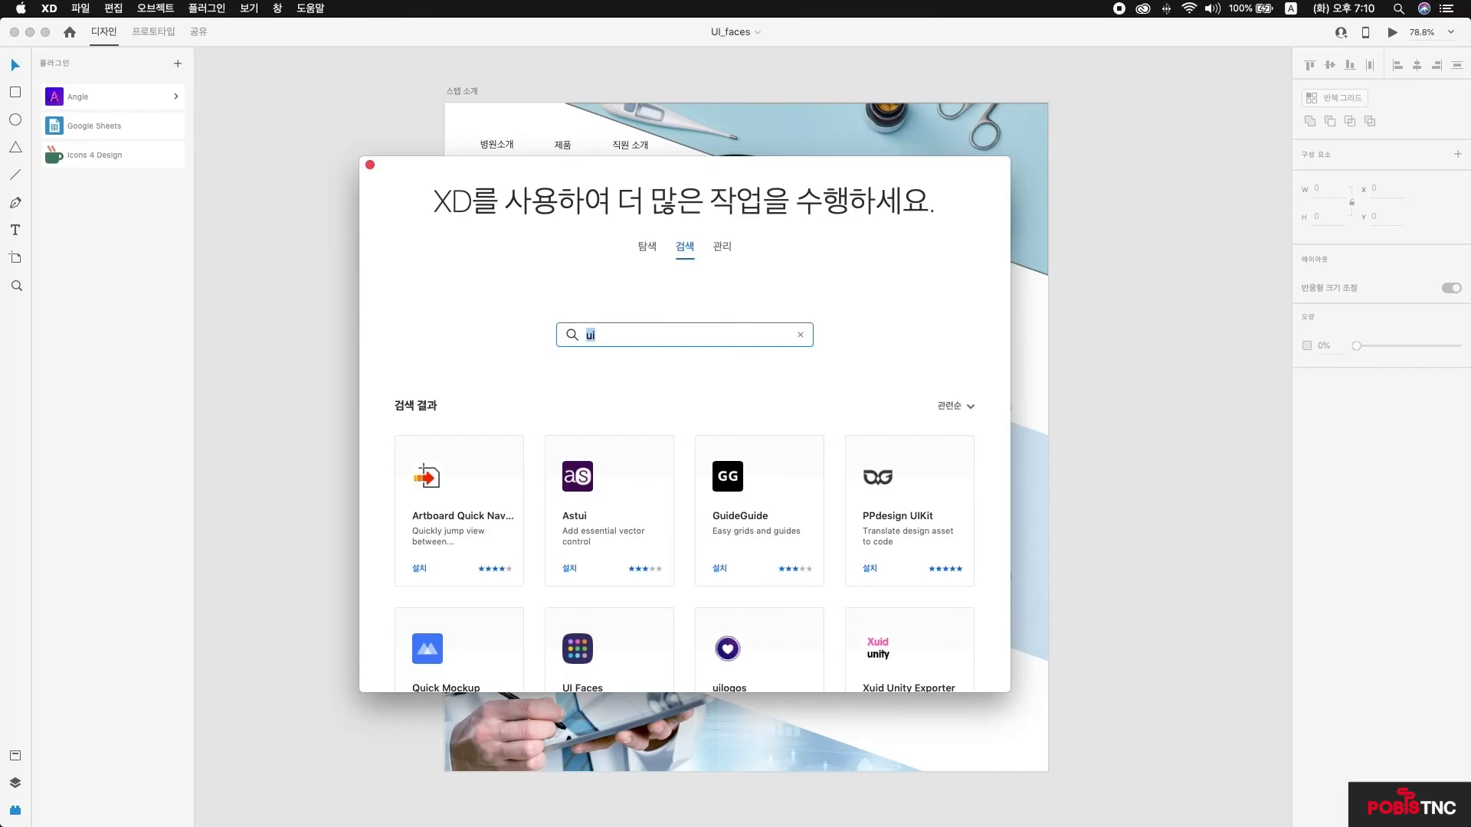
{"action": "scroll", "coordinate": [640, 560], "scroll_direction": "down", "scroll_amount": 3}
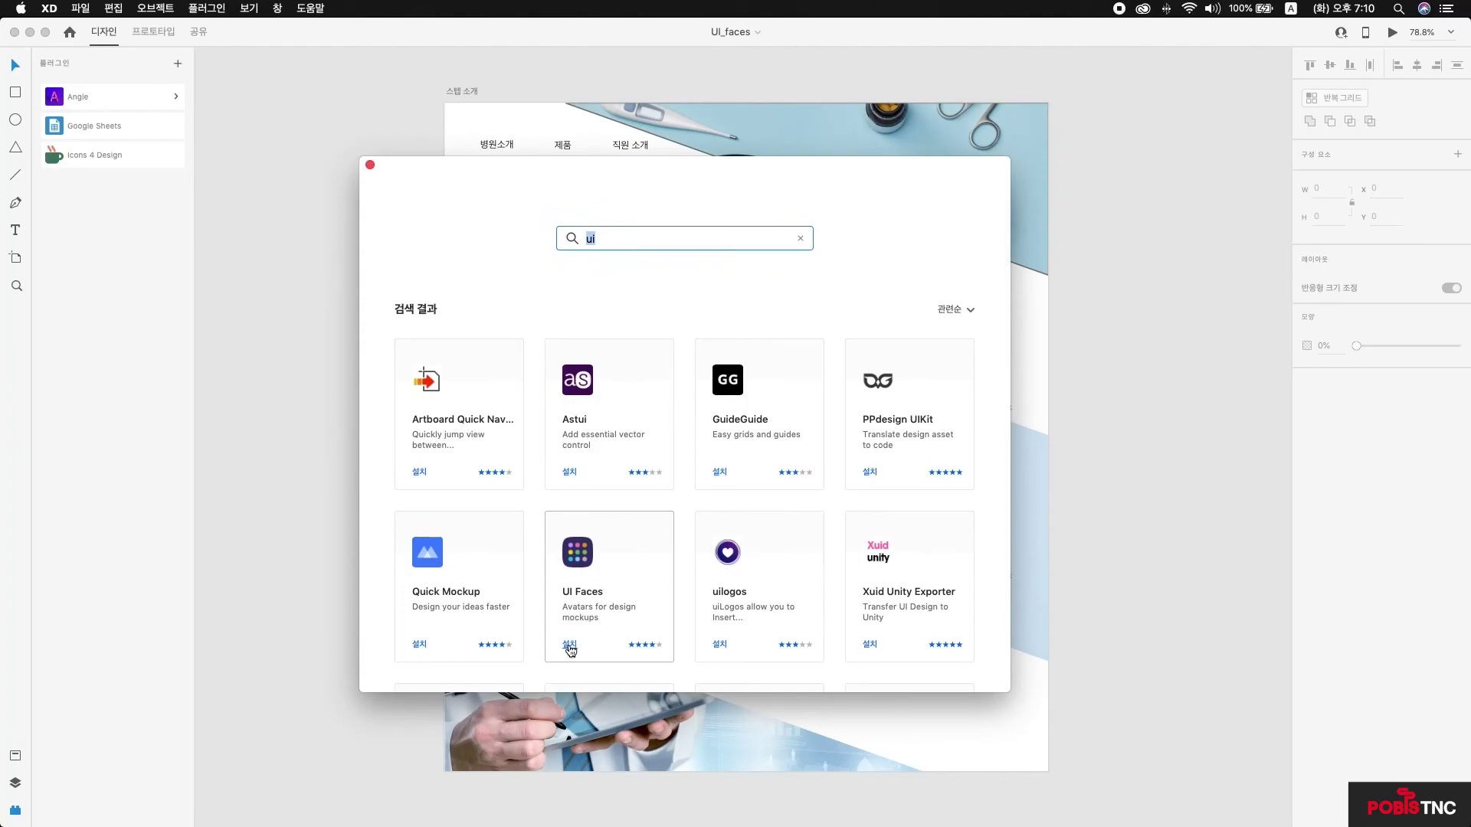
{"action": "left_click", "coordinate": [570, 645]}
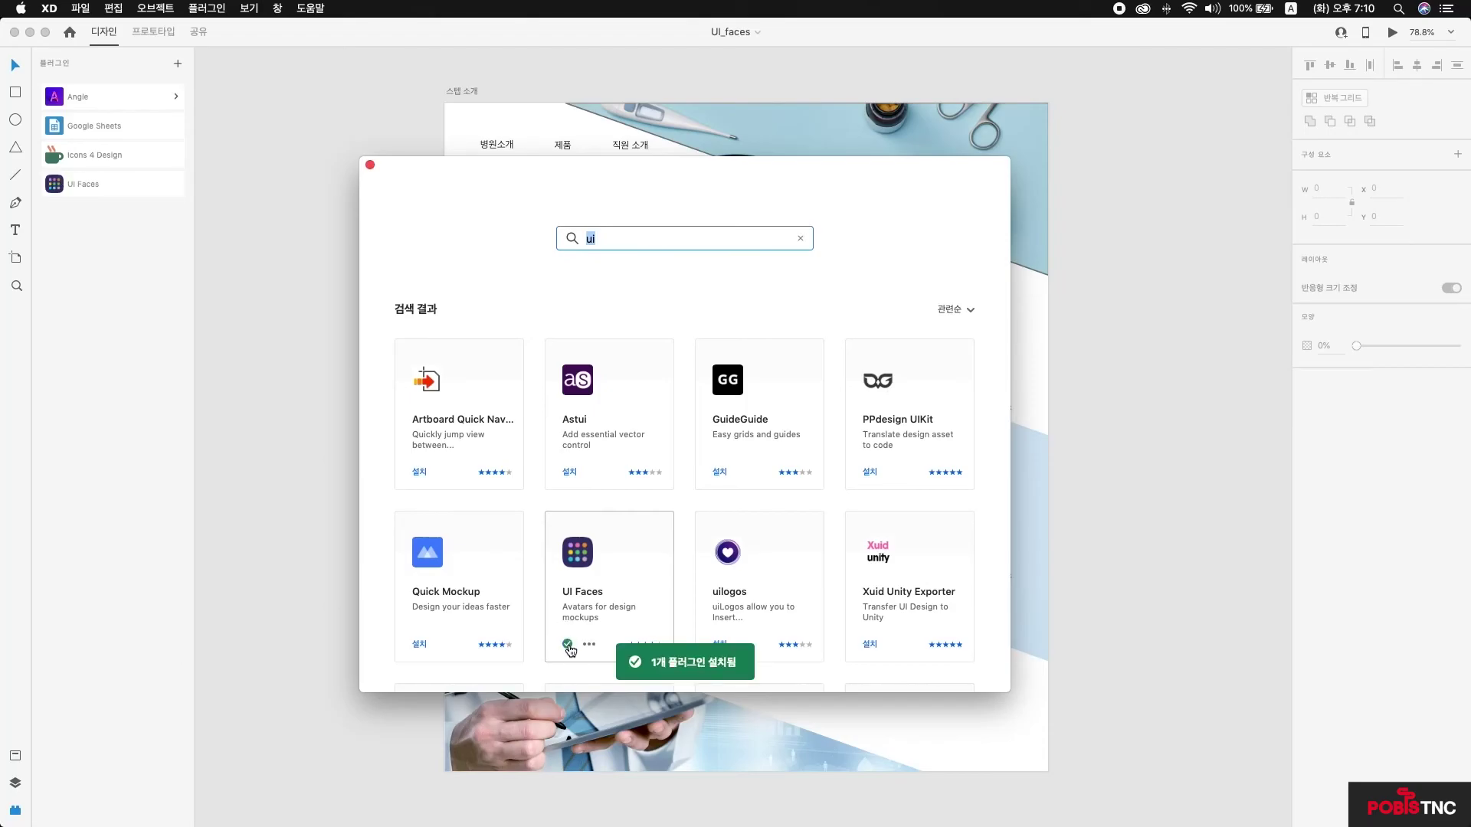
{"action": "left_click", "coordinate": [370, 165]}
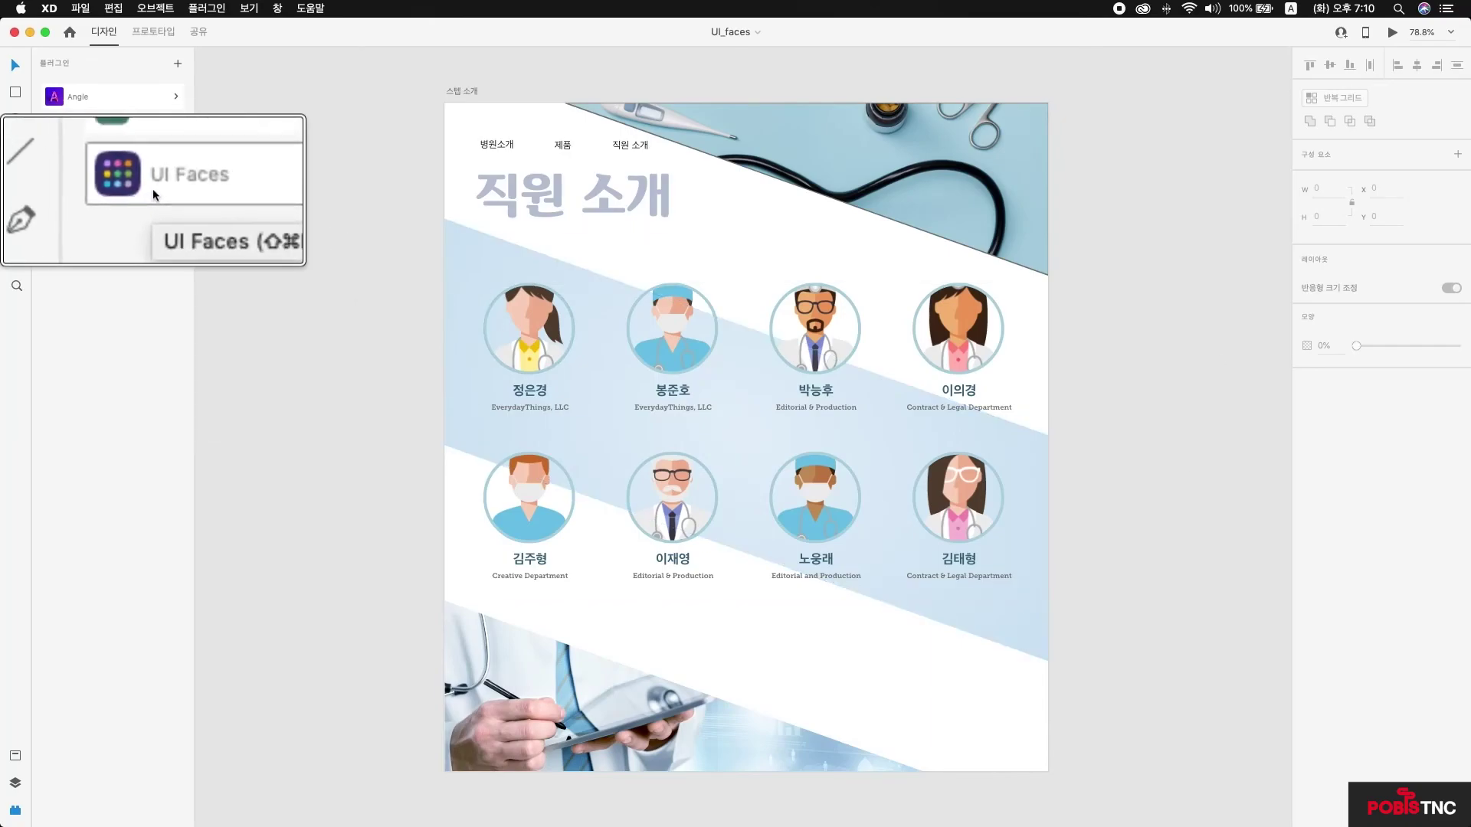
Step: Open the UI Faces plugin and select the first avatar circle inside the staff repeat grid
{"action": "left_click", "coordinate": [68, 188]}
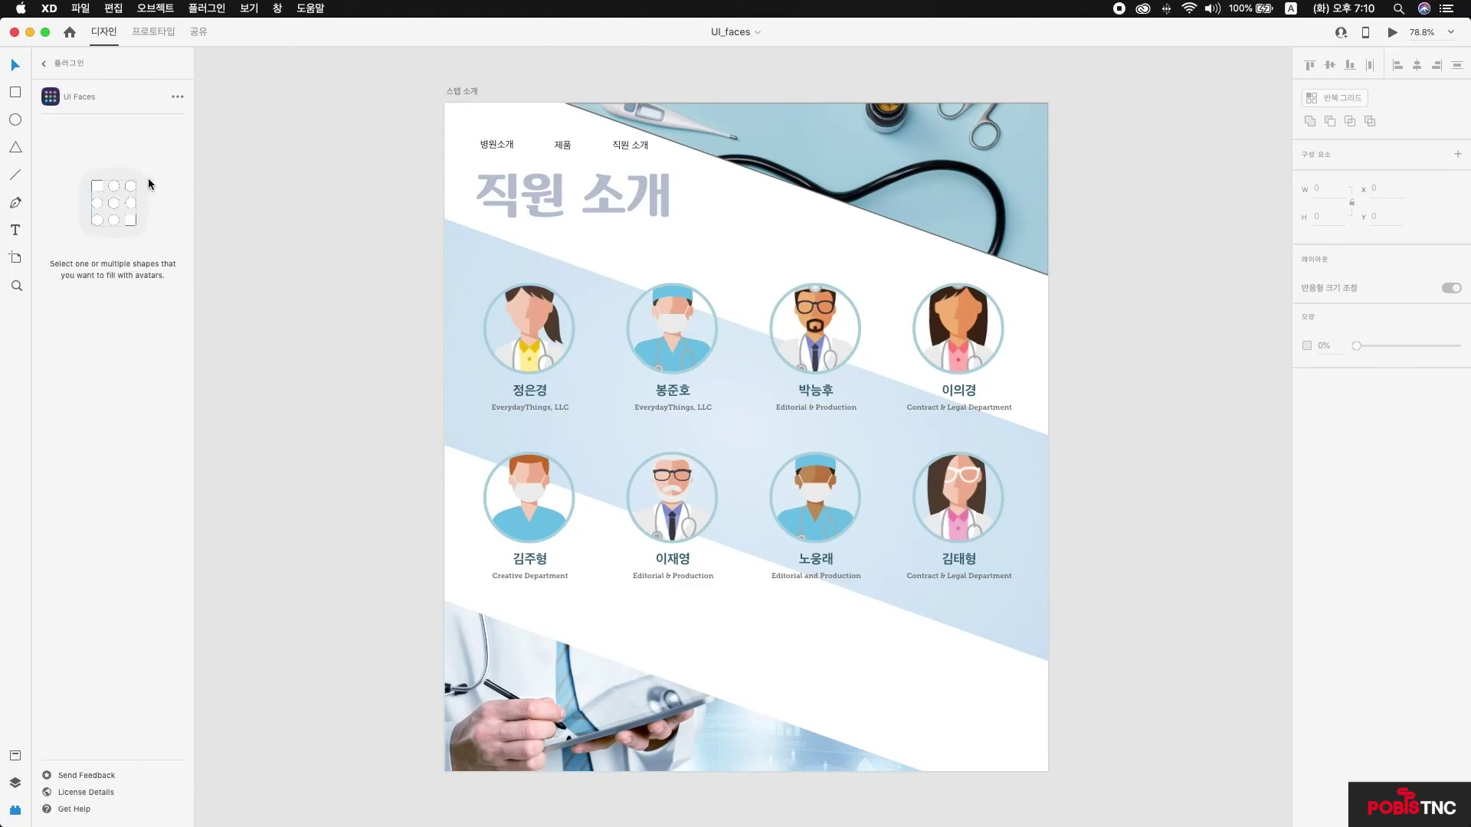
{"action": "left_click", "coordinate": [535, 313]}
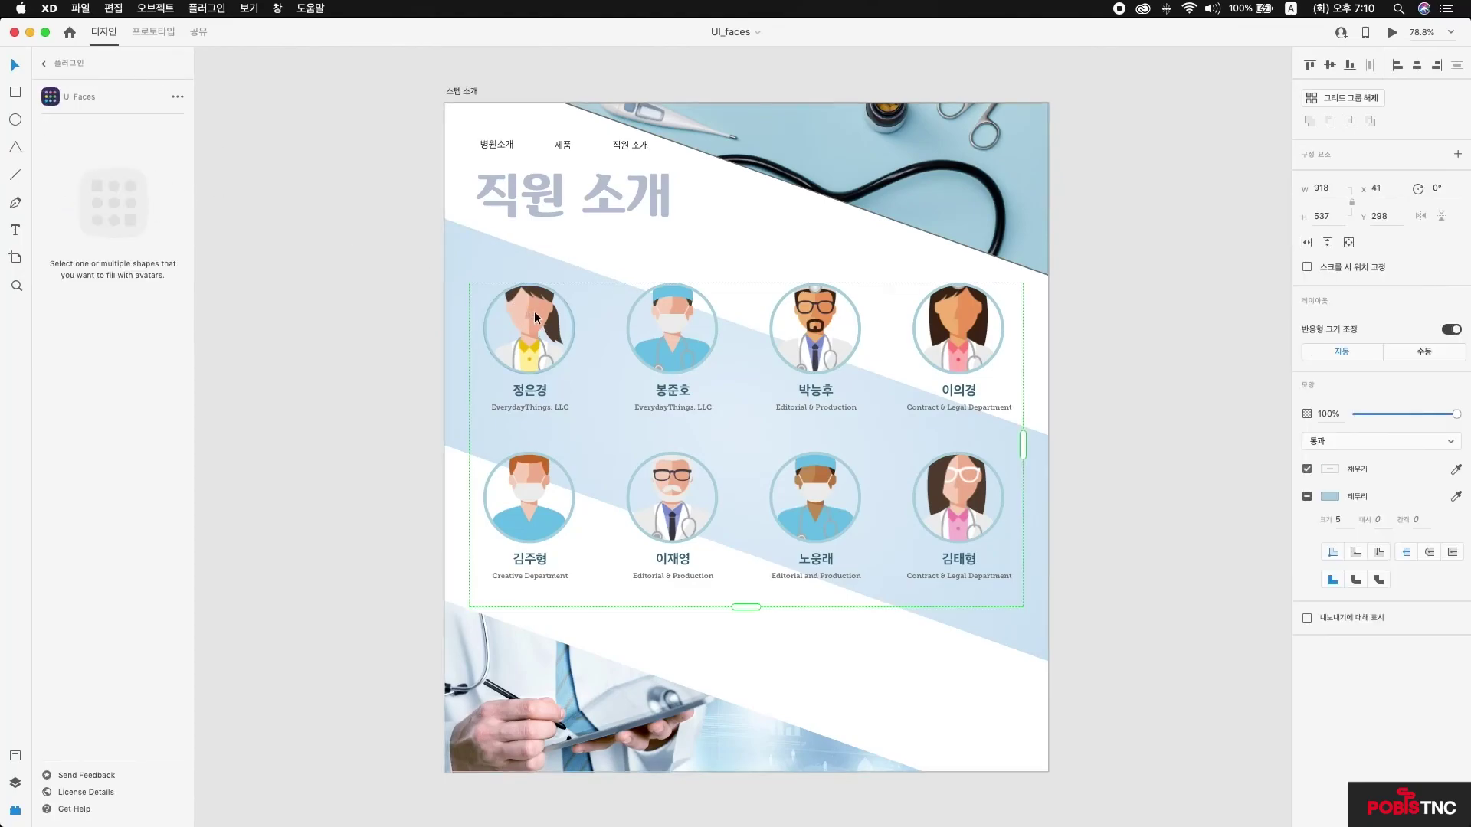
{"action": "double_click", "coordinate": [553, 311]}
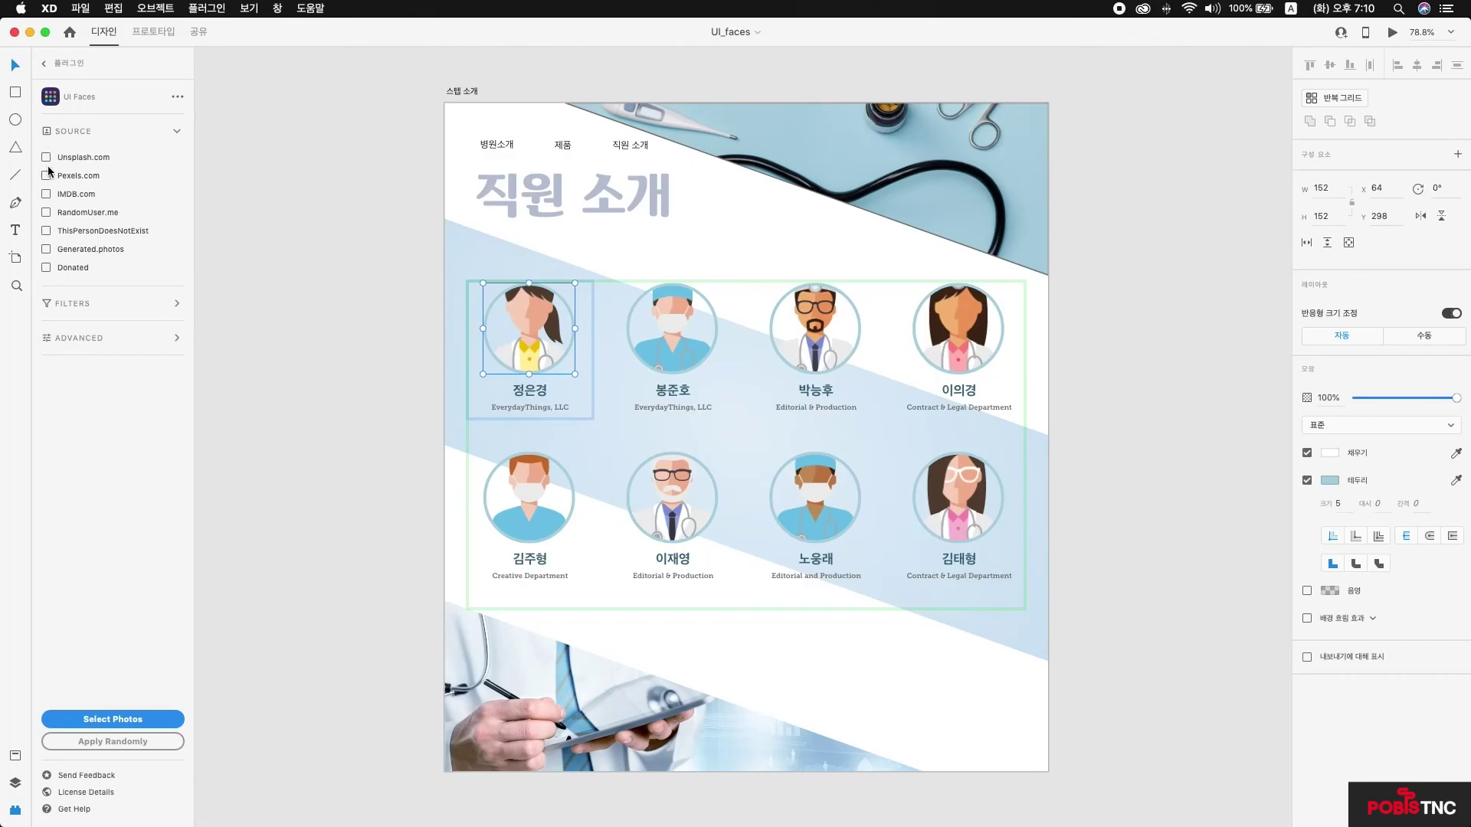
Step: Filter the UI Faces photos by Female gender and Happiness emotion, and show the advanced options
{"action": "left_click", "coordinate": [175, 303]}
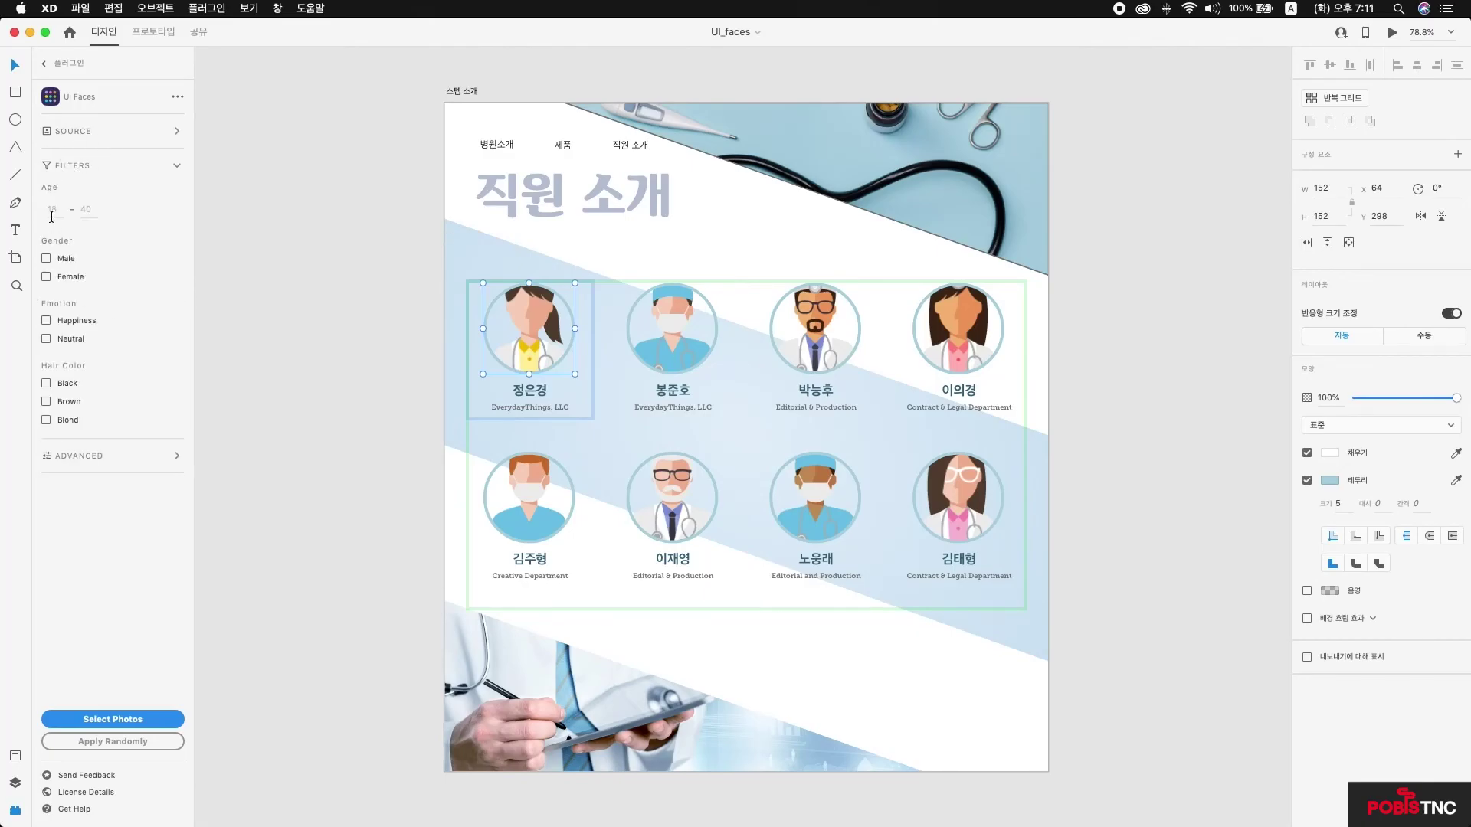
{"action": "left_click", "coordinate": [46, 277]}
{"action": "left_click", "coordinate": [46, 321]}
{"action": "left_click", "coordinate": [122, 456]}
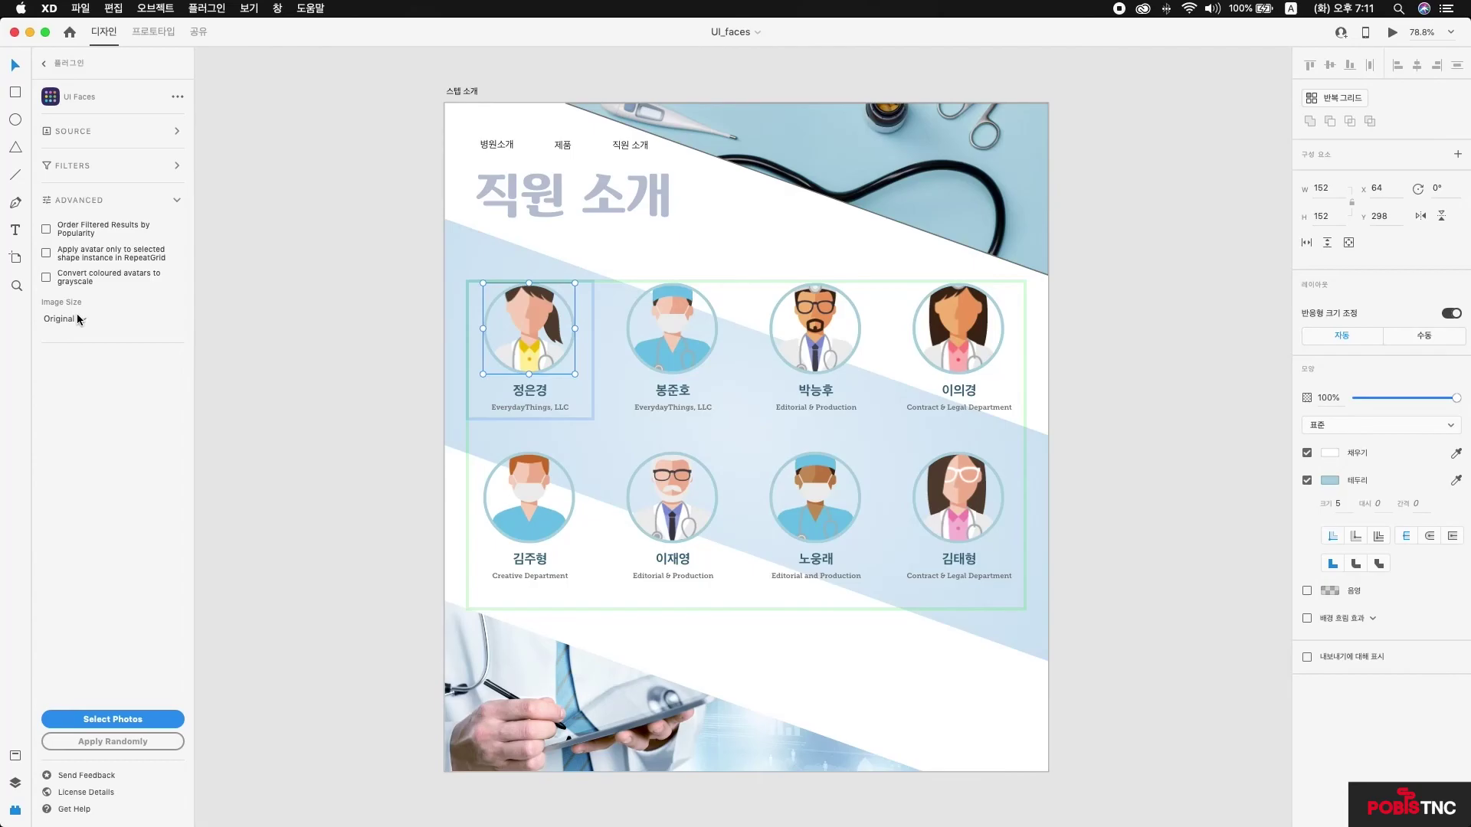
Step: Select eight women's photos by hand in UI Faces and apply them to the staff grid's avatar circles
{"action": "left_click", "coordinate": [120, 721]}
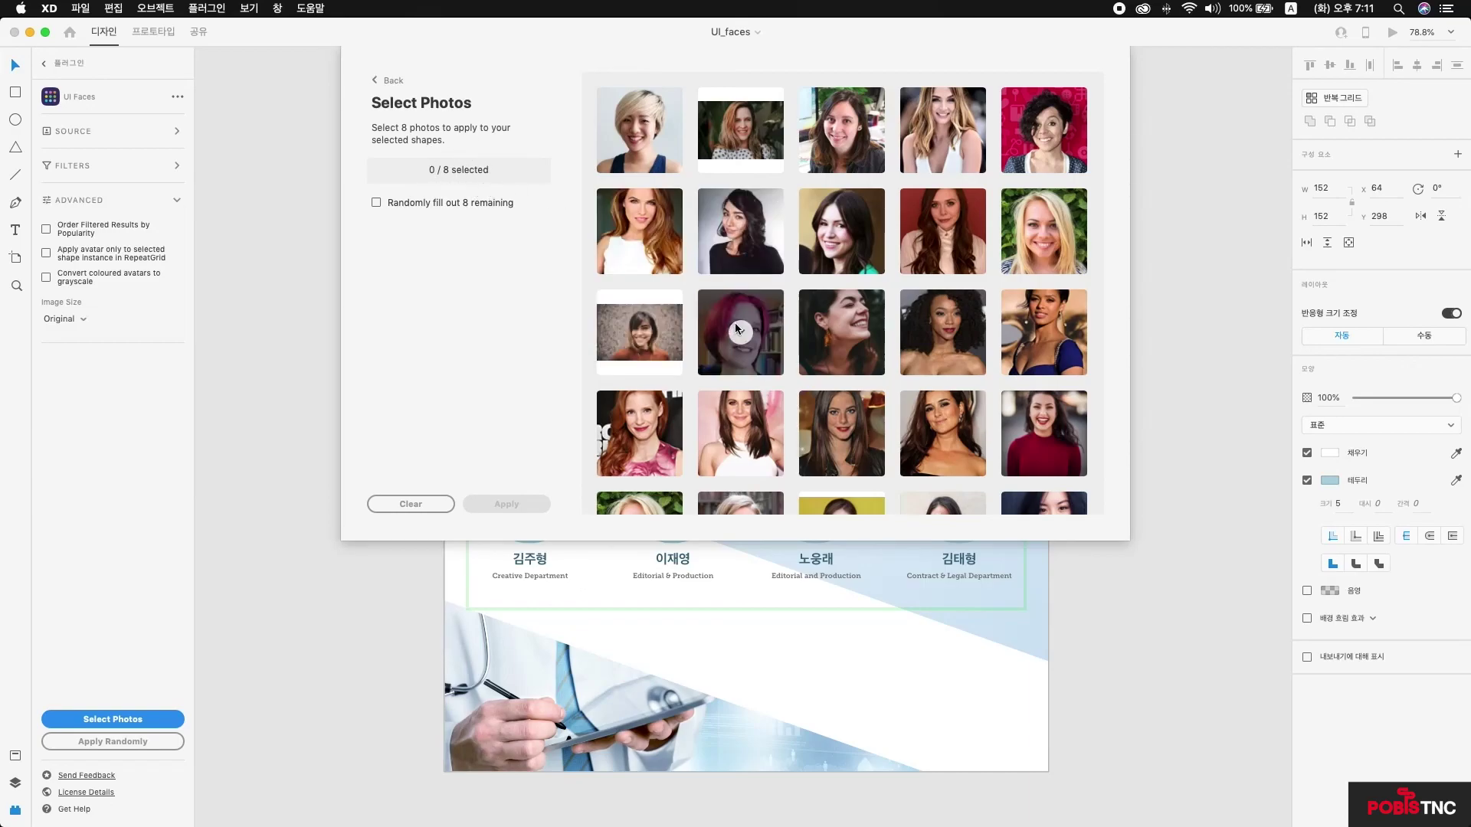
{"action": "left_click", "coordinate": [842, 430]}
{"action": "left_click", "coordinate": [942, 231]}
{"action": "left_click", "coordinate": [1043, 130]}
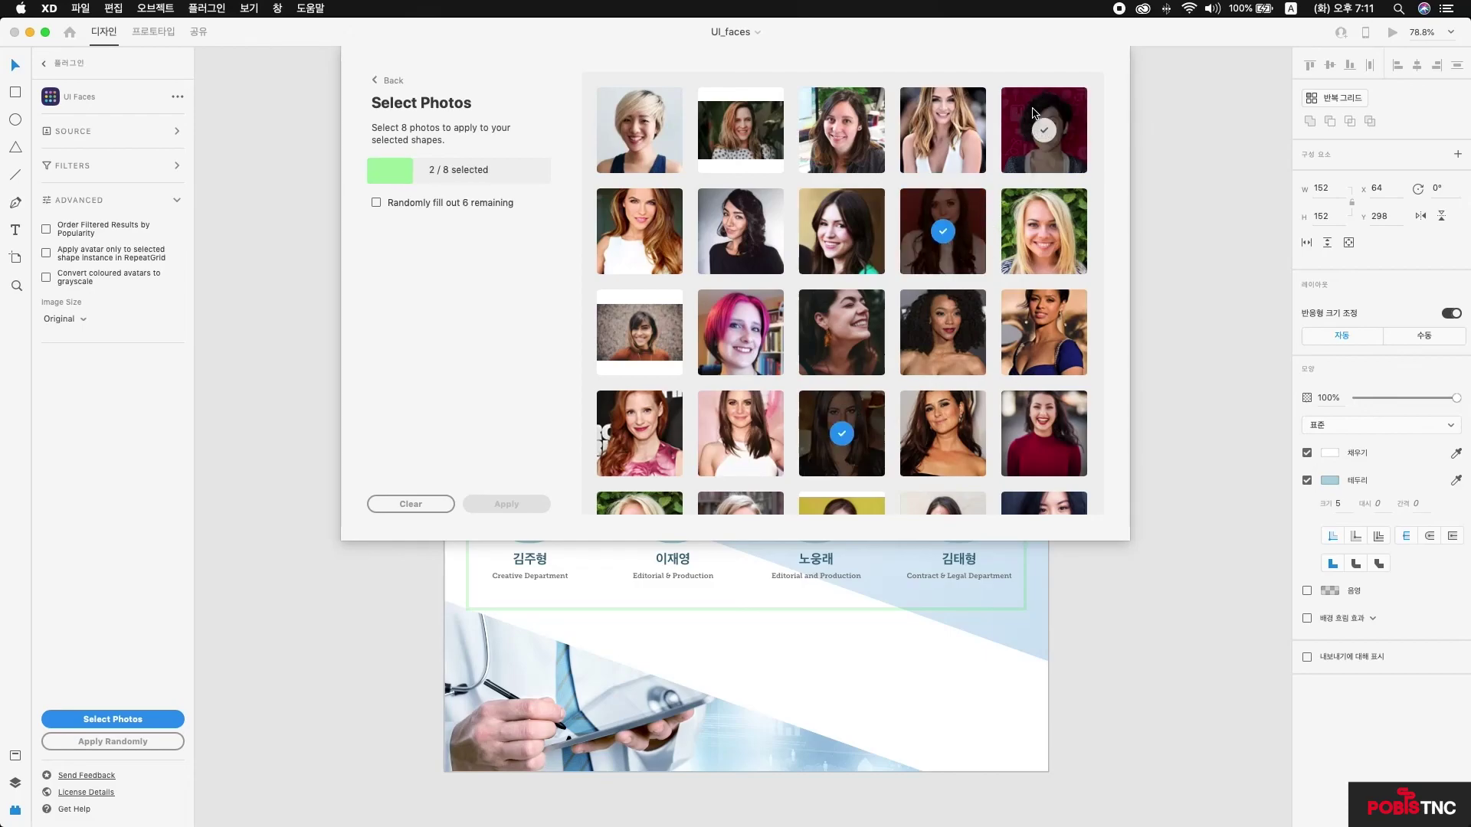
{"action": "left_click", "coordinate": [1040, 343]}
{"action": "left_click", "coordinate": [740, 230]}
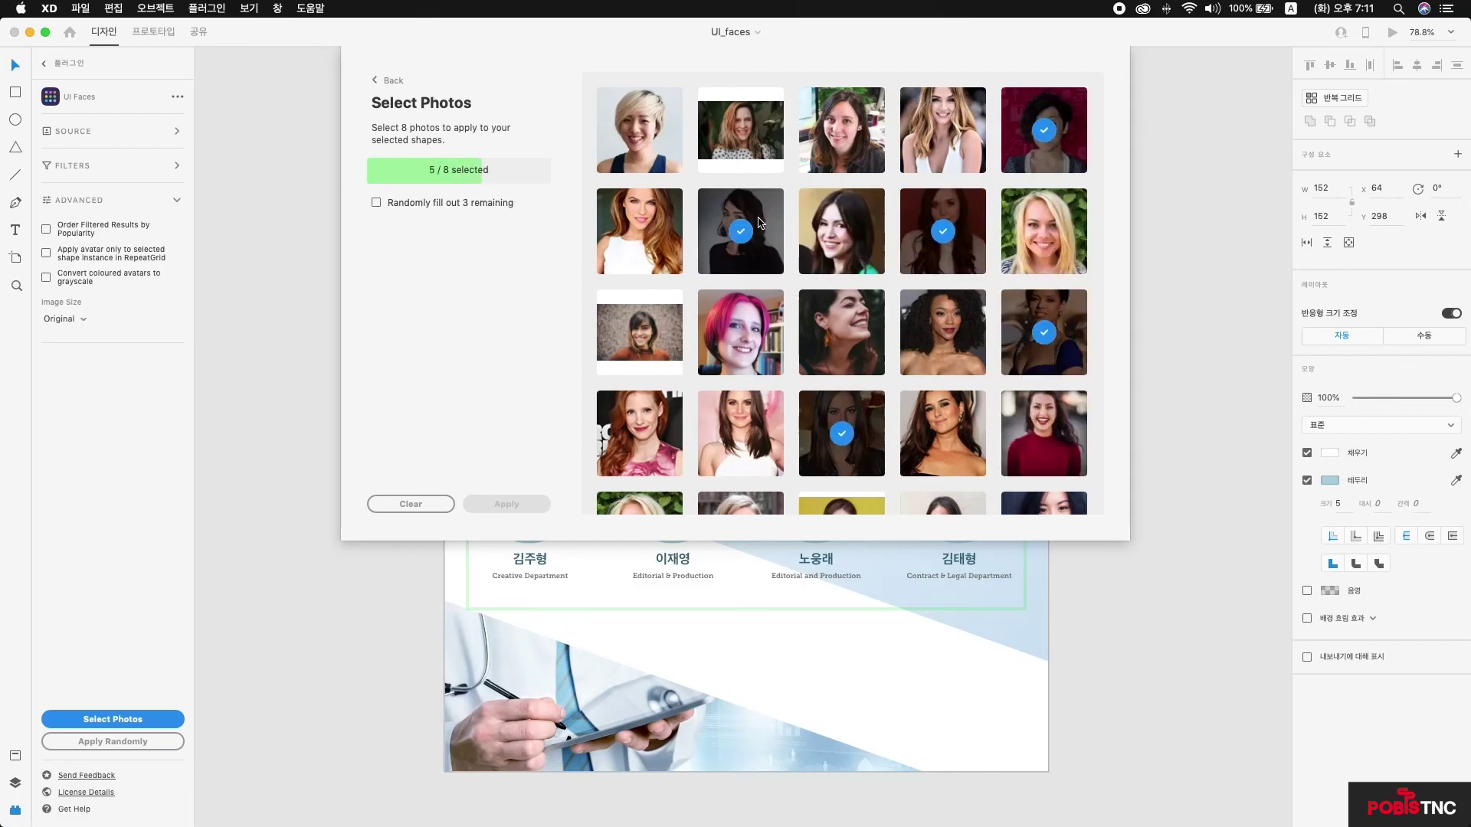
{"action": "left_click", "coordinate": [656, 207]}
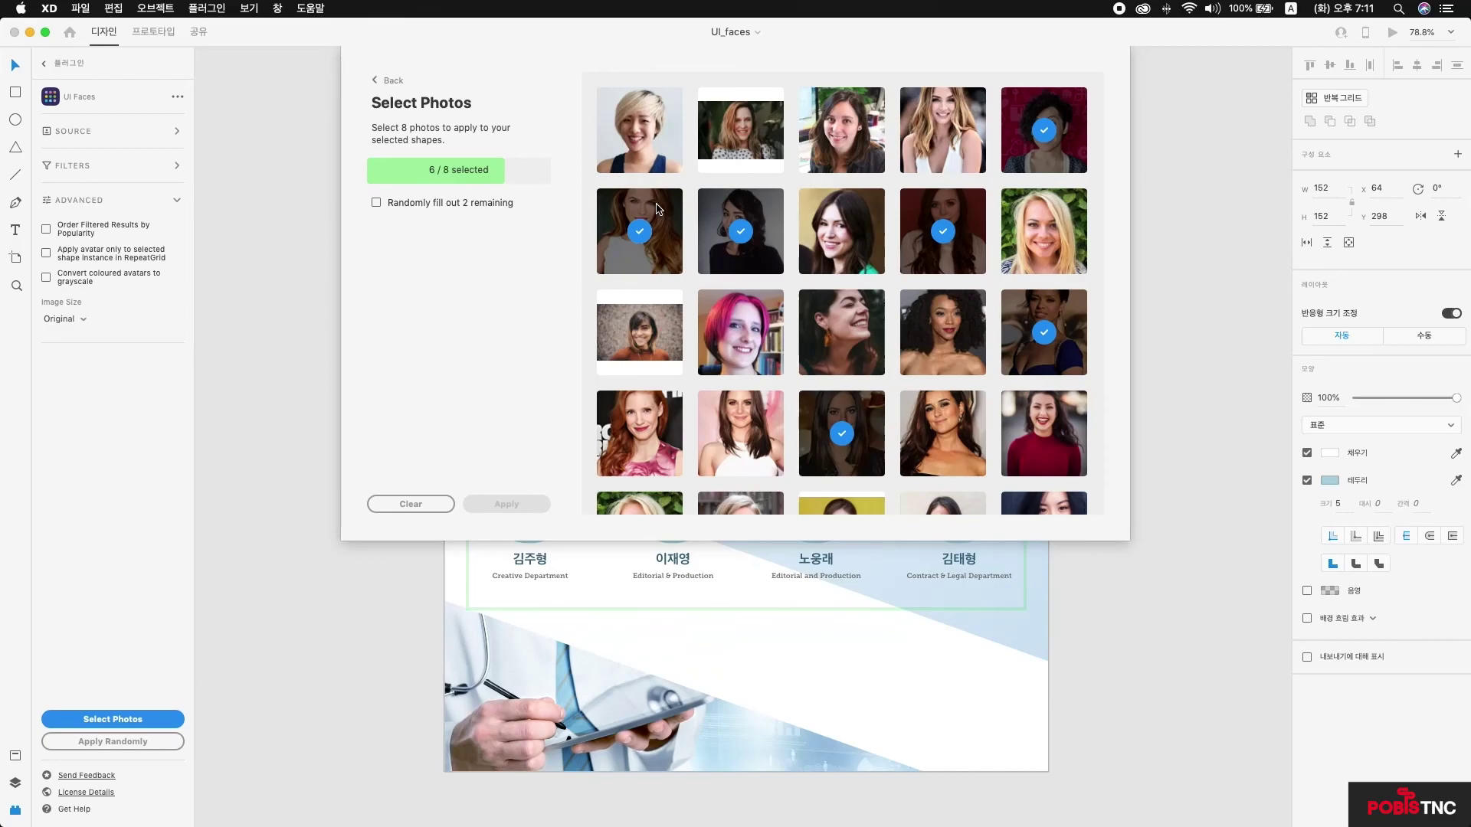
{"action": "left_click", "coordinate": [852, 160]}
{"action": "left_click", "coordinate": [772, 412]}
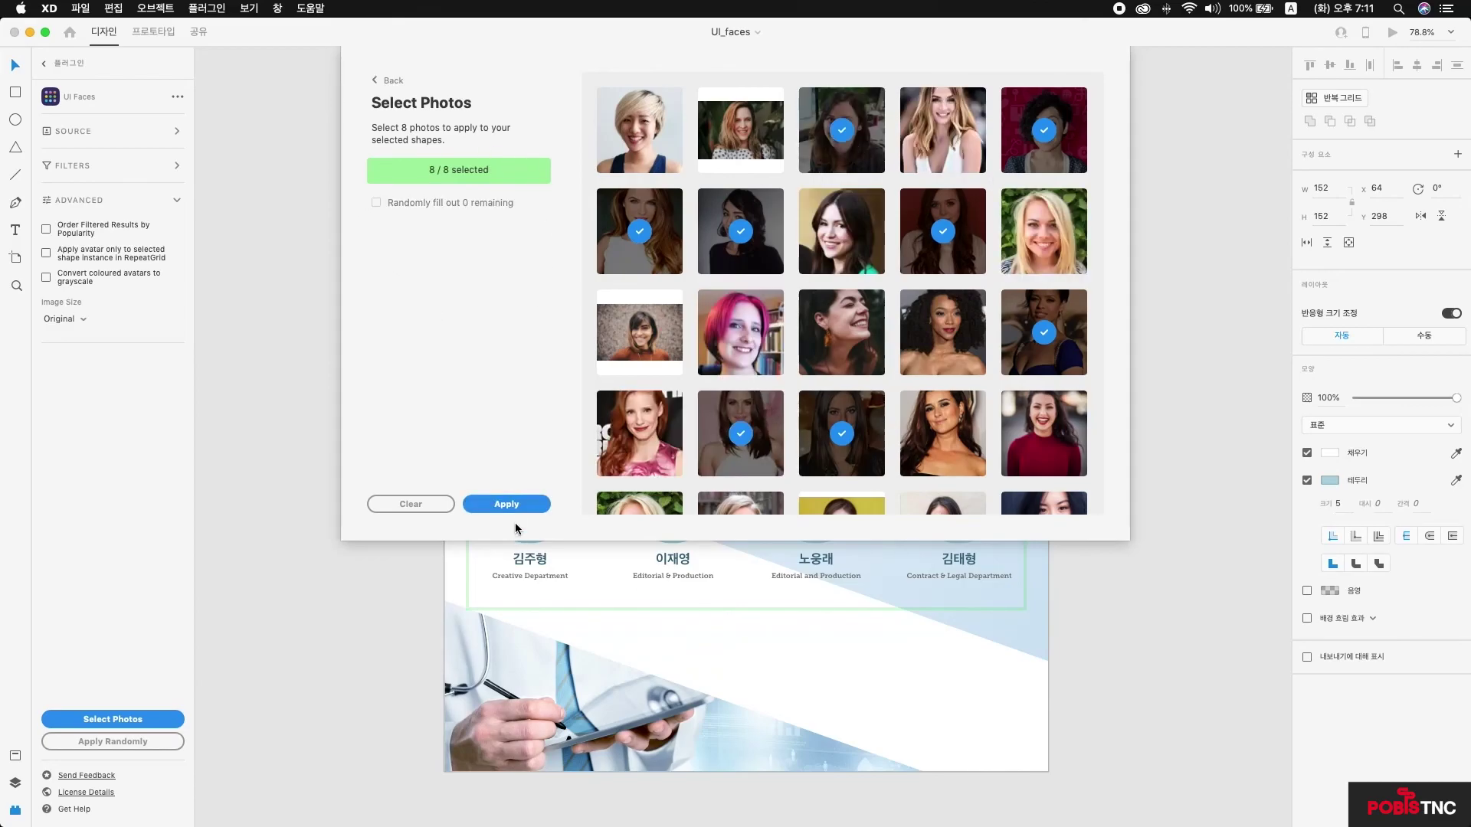
{"action": "left_click", "coordinate": [514, 507]}
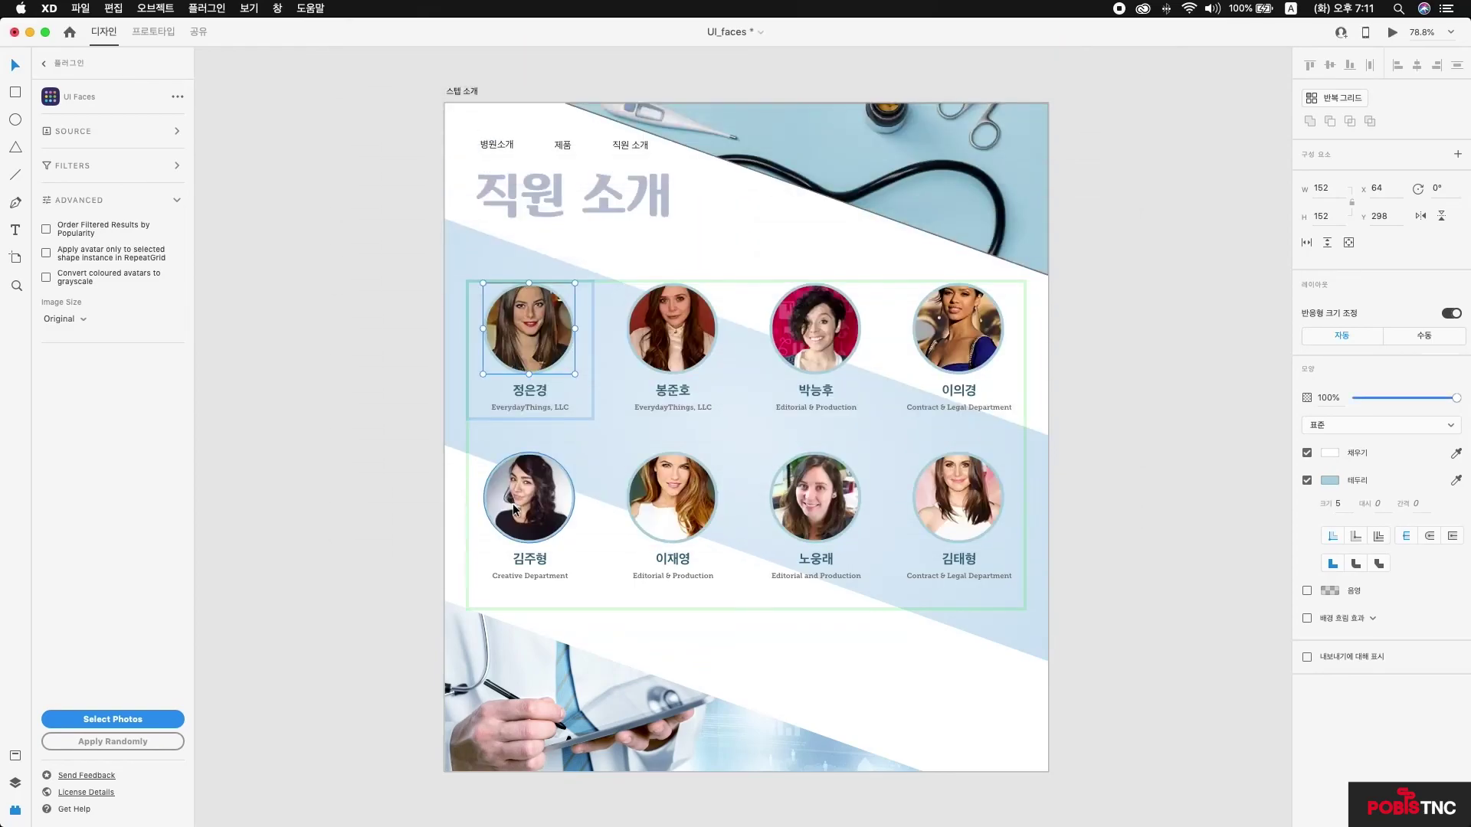